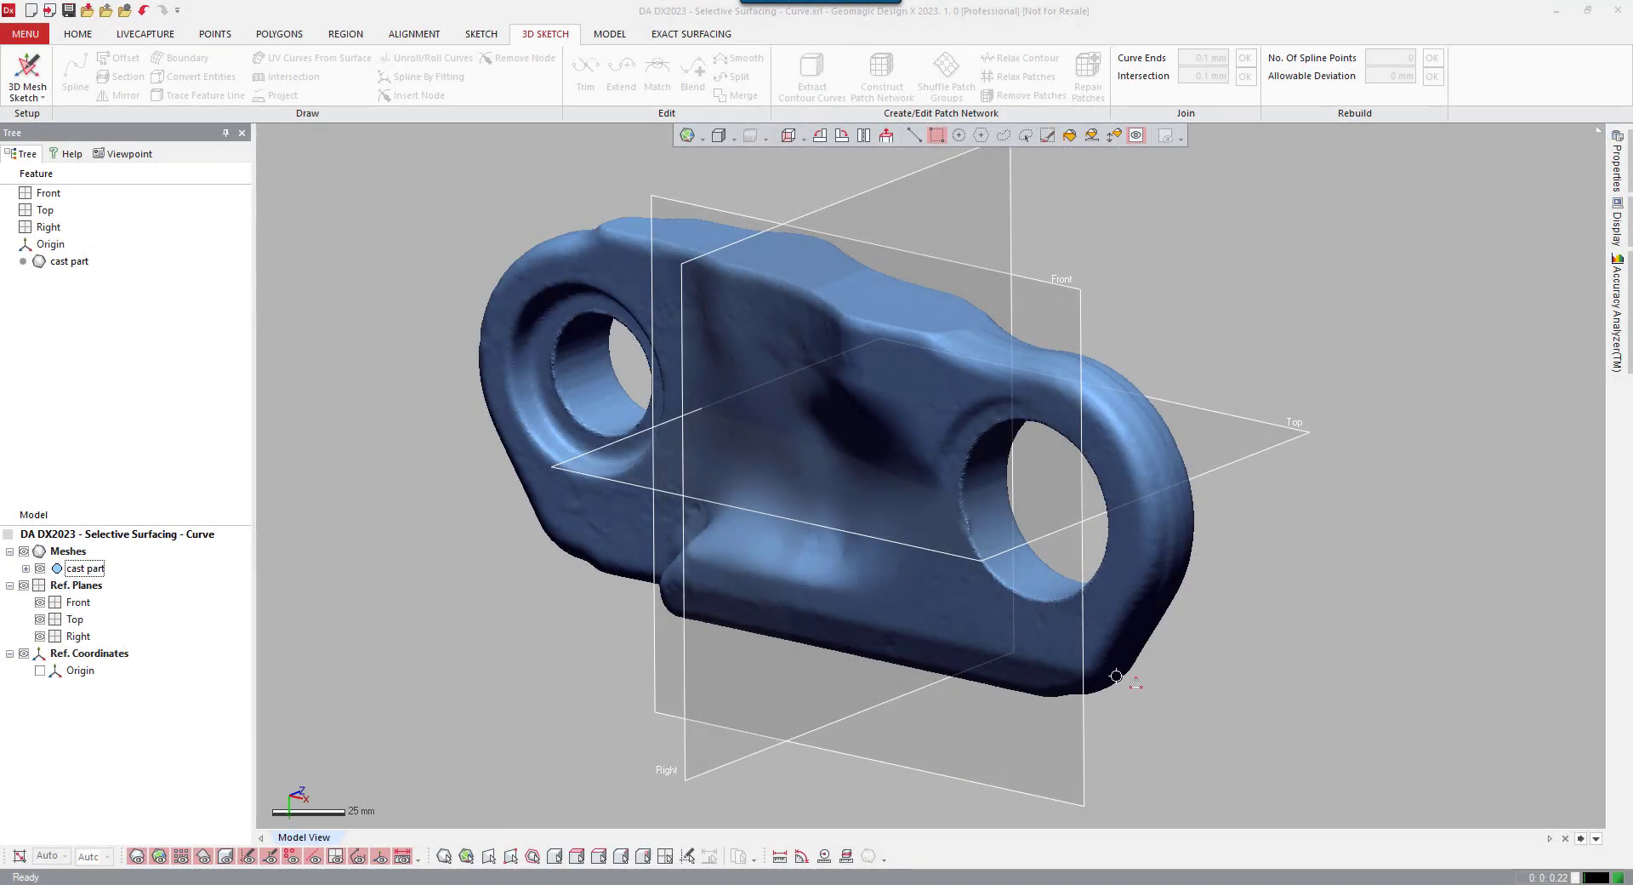
- Examine the cast part mesh from several sides, including its flat faces and bores
mouse_move(829, 544)
right_mouse_down()
mouse_move(850, 430)
mouse_move(919, 314)
mouse_move(905, 489)
mouse_move(794, 678)
mouse_move(849, 671)
mouse_move(904, 601)
mouse_move(941, 438)
mouse_move(885, 553)
mouse_move(901, 547)
mouse_move(831, 439)
mouse_move(1037, 655)
mouse_move(956, 603)
right_mouse_up()
left_click(858, 518)
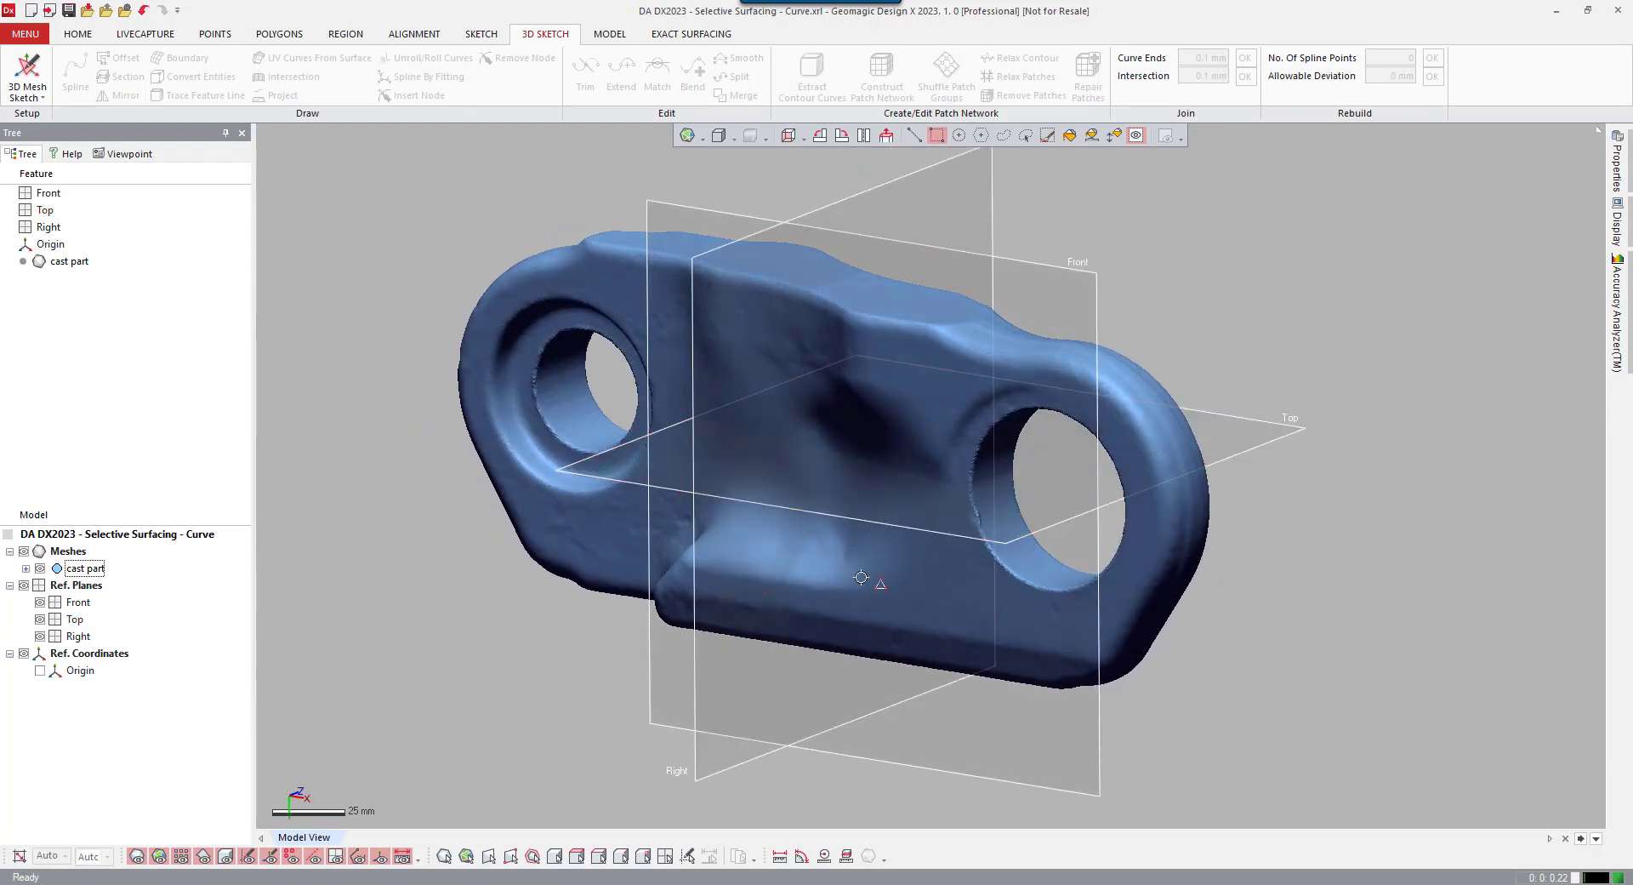
right_click_drag(864, 420, 845, 319)
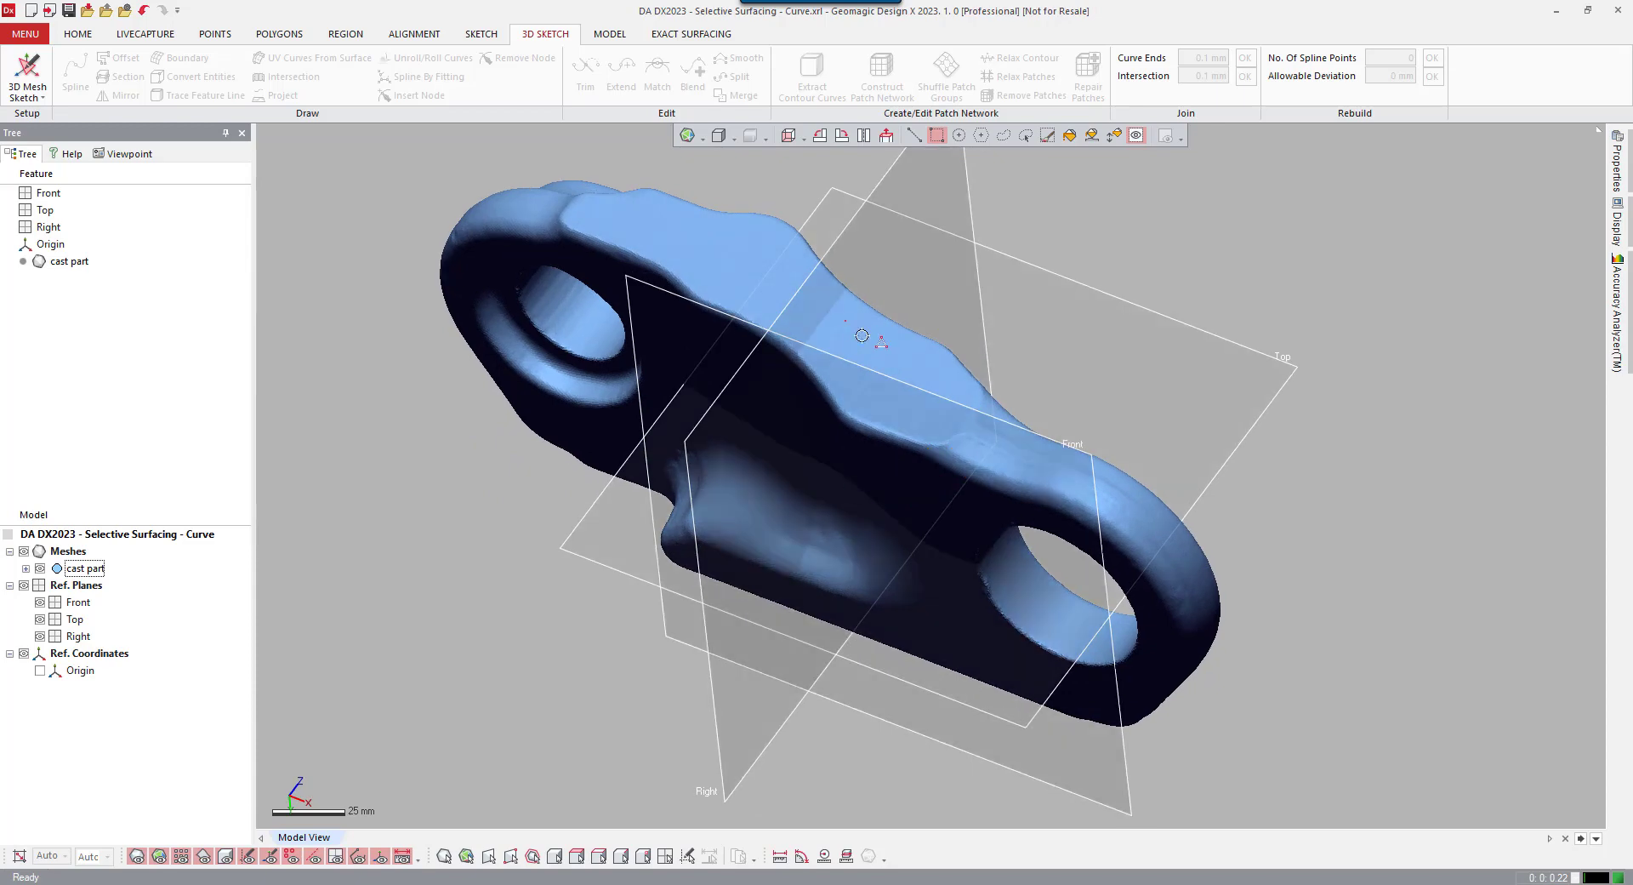
right_click_drag(796, 500, 893, 285)
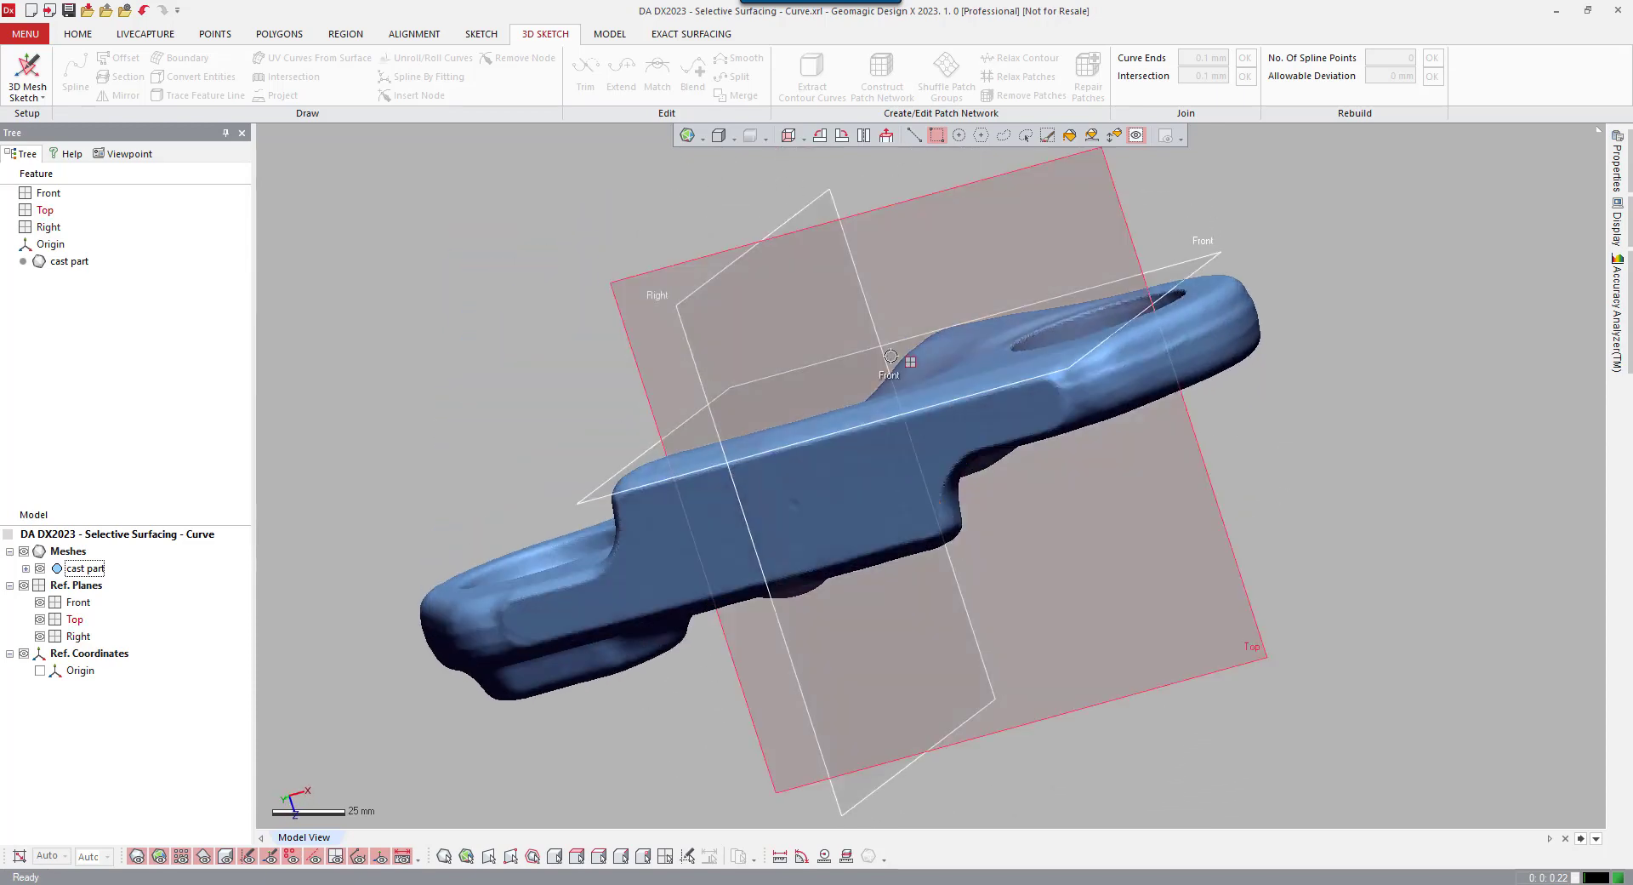
mouse_move(917, 460)
right_mouse_down()
mouse_move(831, 645)
mouse_move(834, 539)
mouse_move(919, 433)
mouse_move(877, 311)
mouse_move(915, 445)
right_mouse_up()
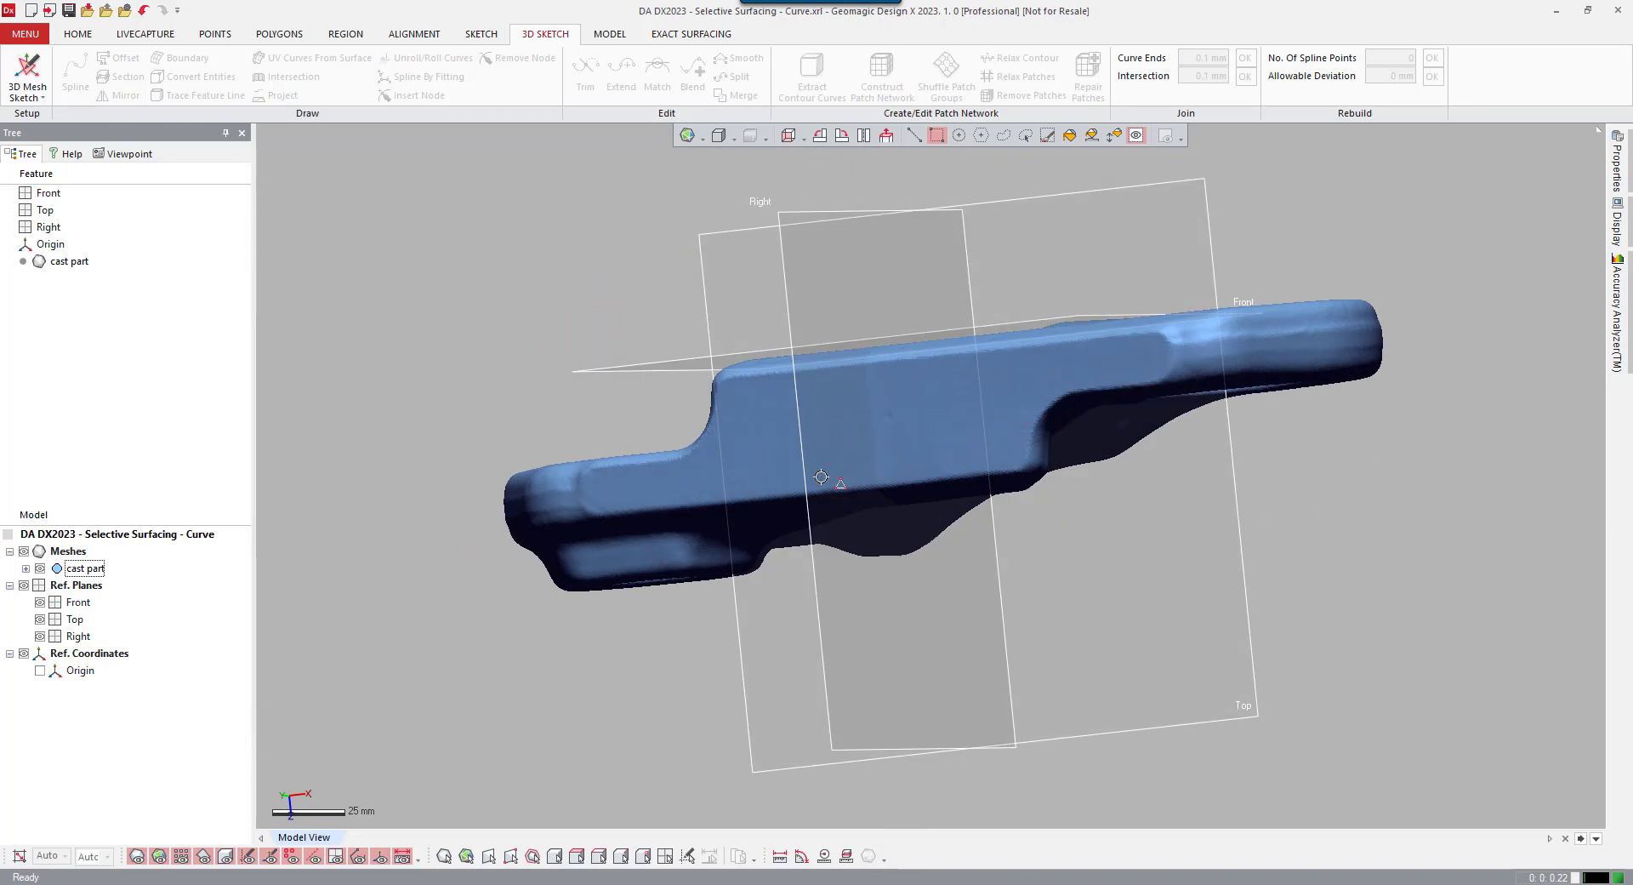
right_click_drag(898, 410, 1003, 375)
mouse_move(991, 452)
right_mouse_down()
mouse_move(845, 408)
mouse_move(850, 437)
mouse_move(740, 429)
mouse_move(561, 256)
right_mouse_up()
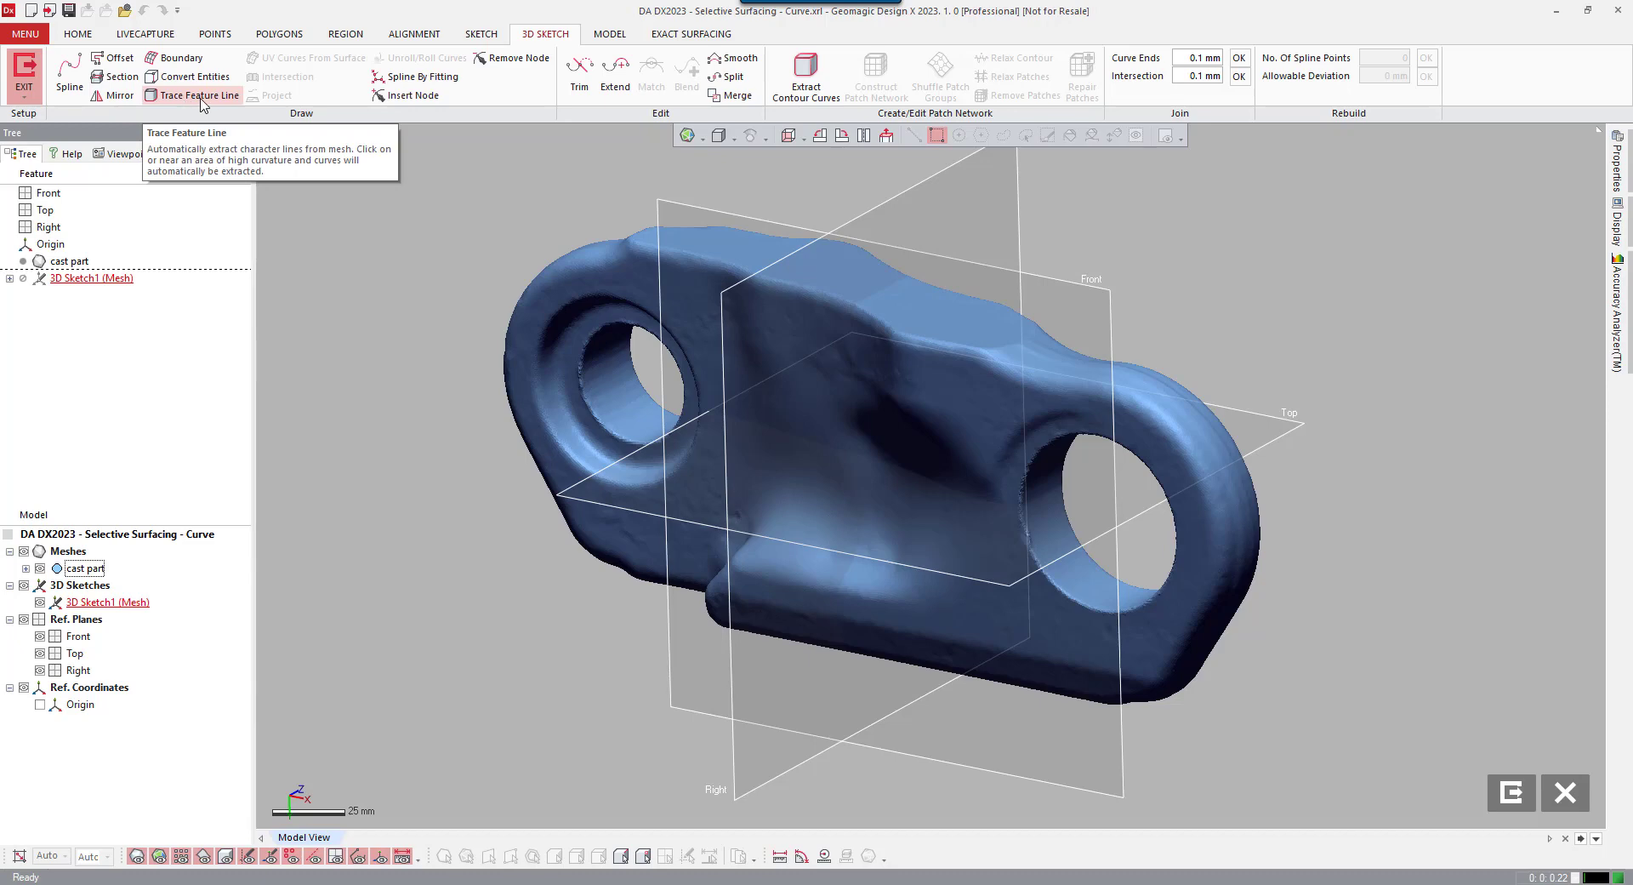
- Trace the feature line along the outer edge of the stepped bore in the 3D mesh sketch, with search depth 3 and maximum smoothness
left_click(201, 96)
right_click_drag(552, 393, 580, 441)
scroll(816, 396, "up", 8)
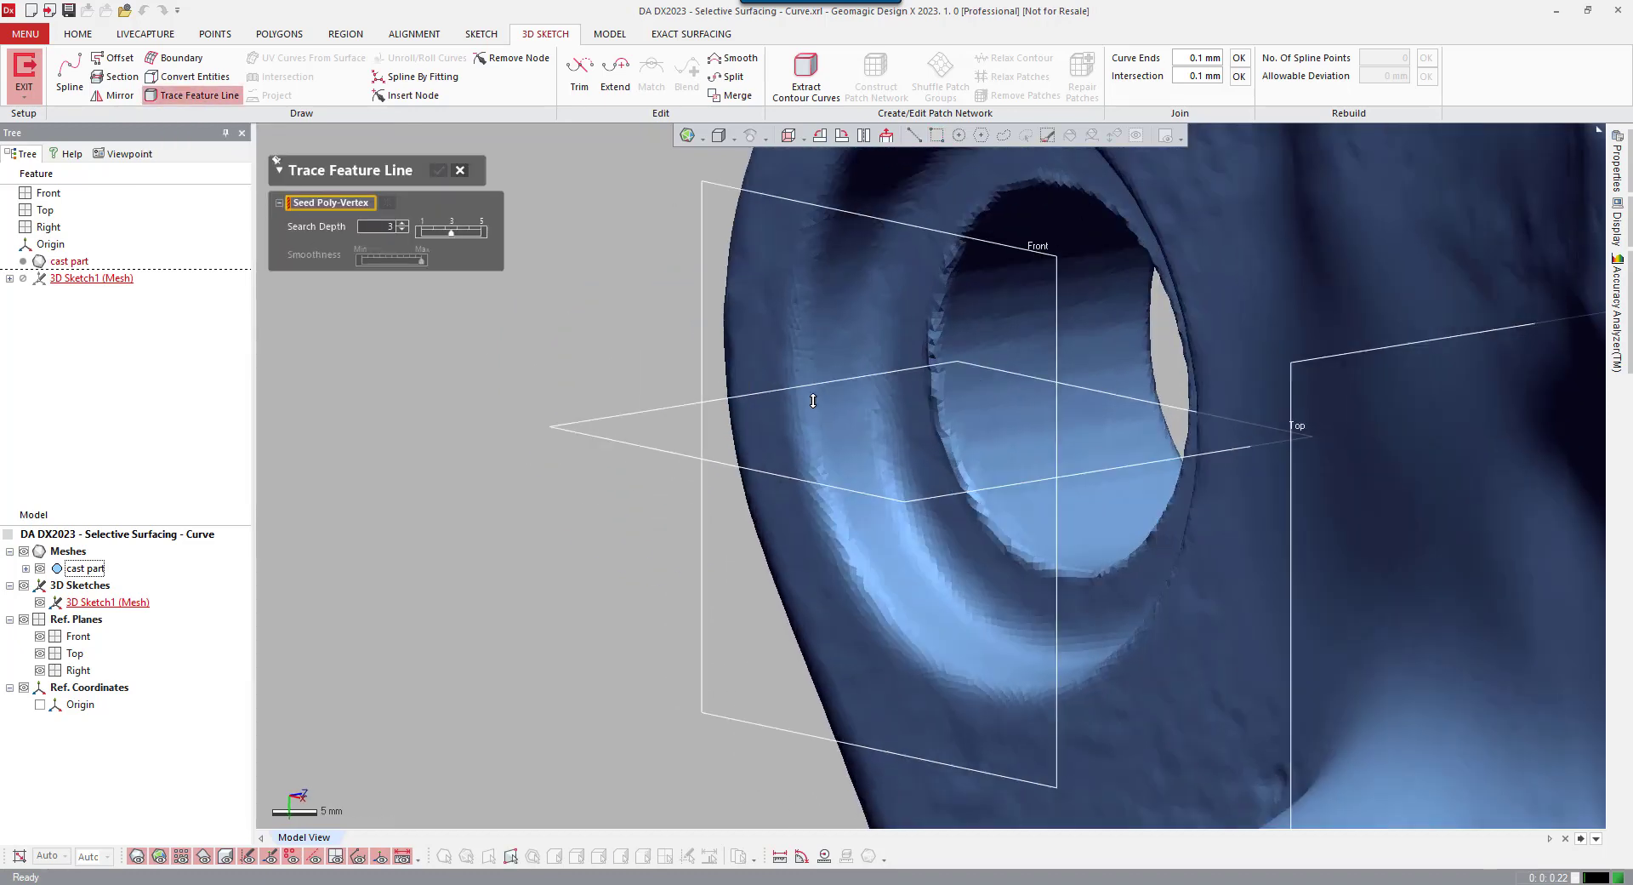
right_click_drag(805, 391, 742, 404)
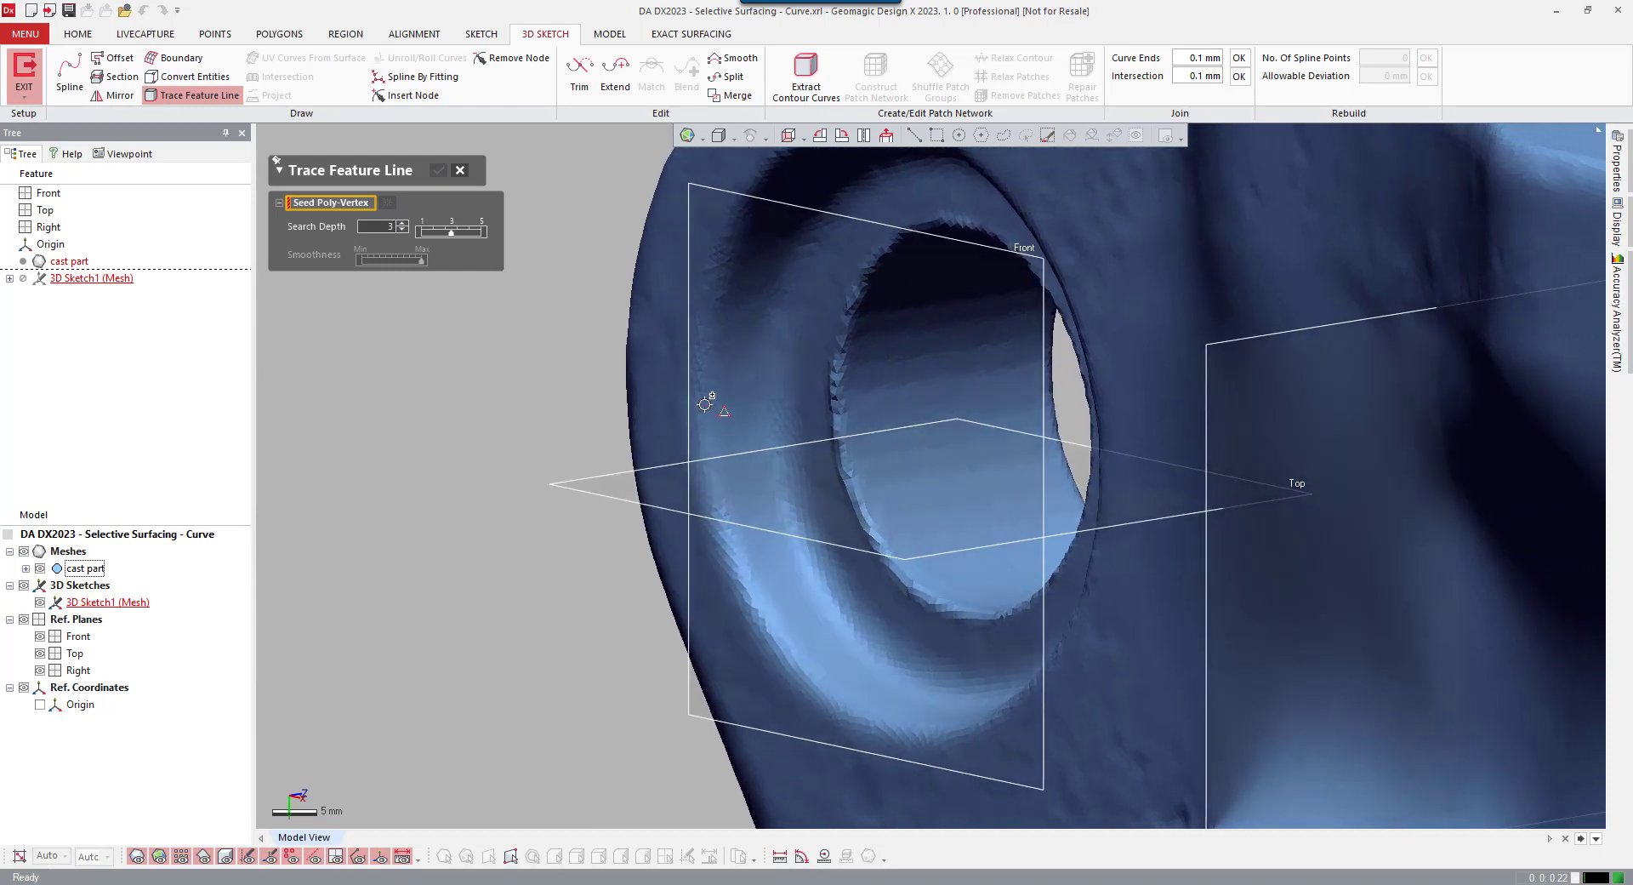
left_click(702, 402)
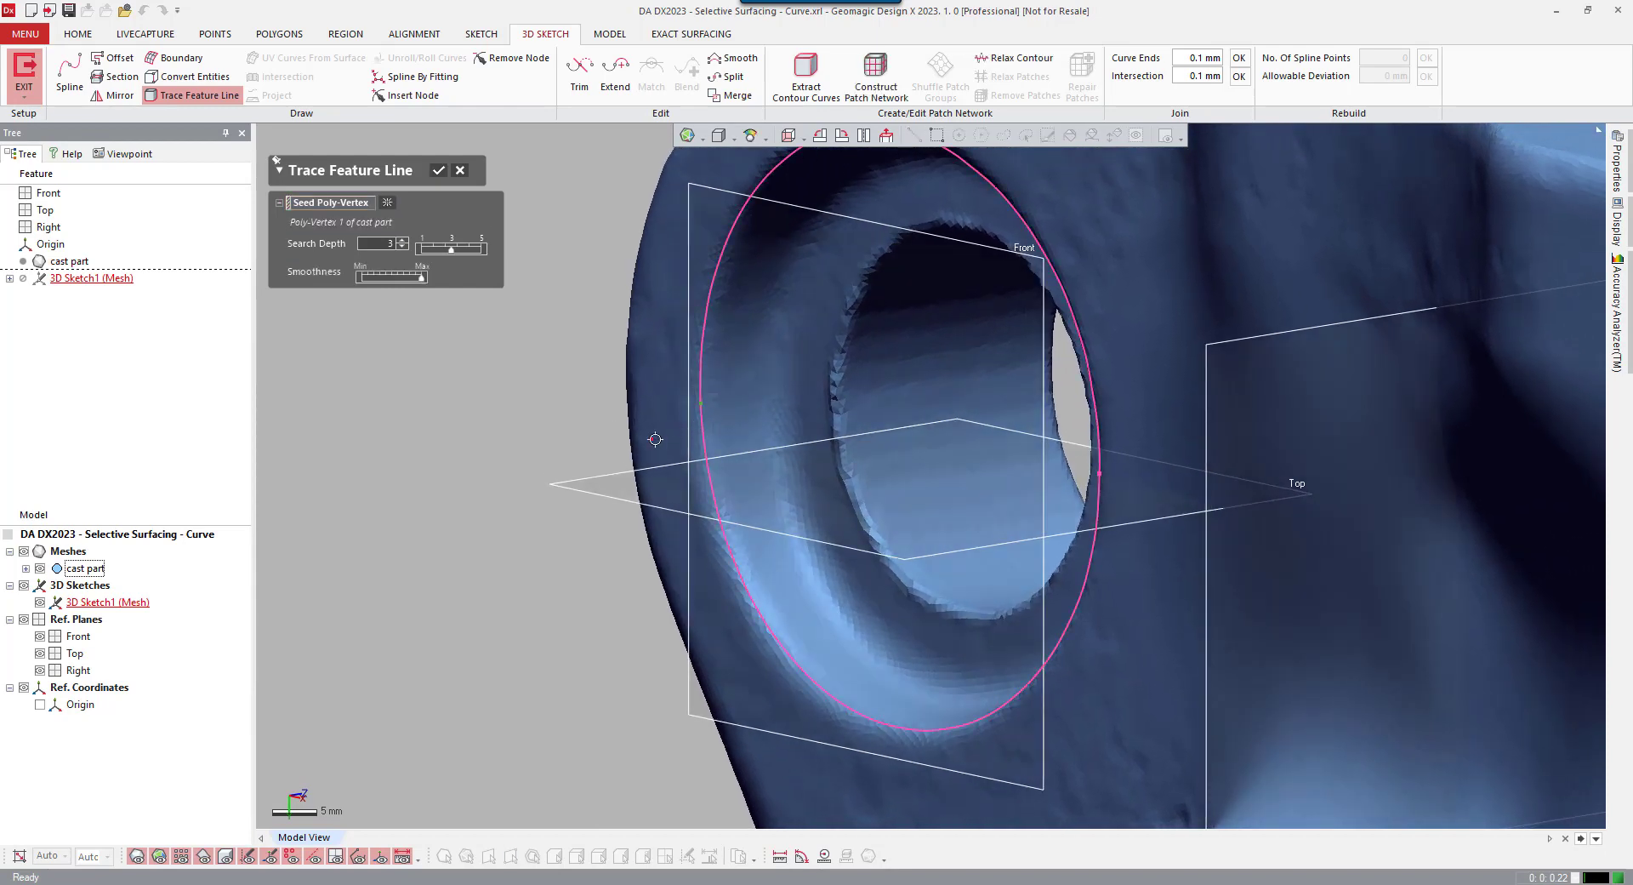
right_click_drag(740, 436, 904, 503)
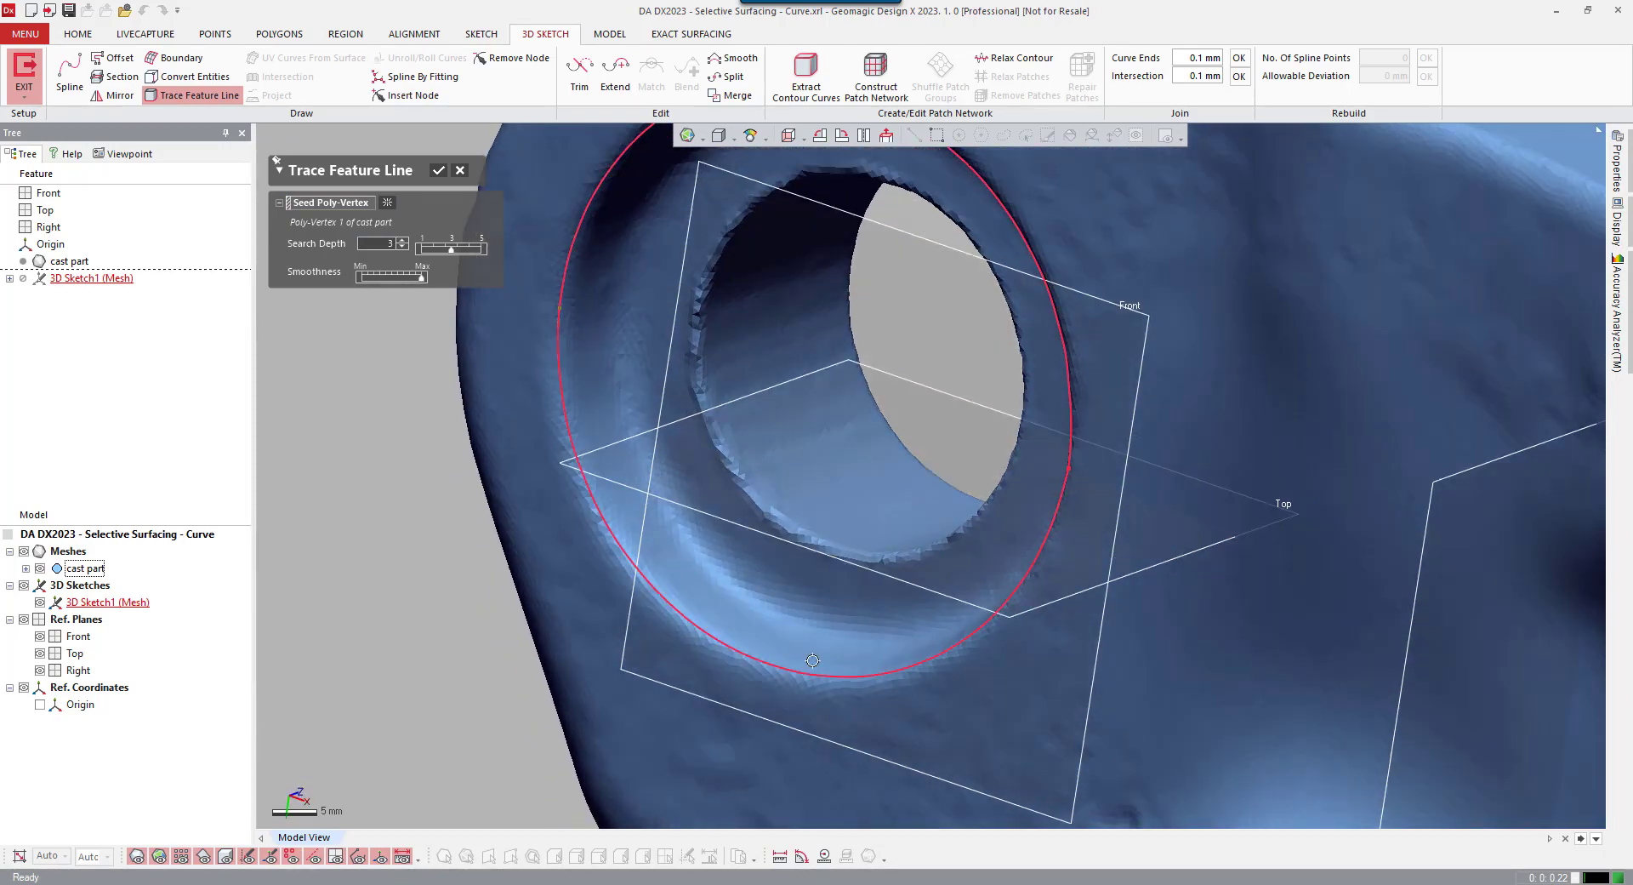
right_click_drag(808, 488, 854, 467)
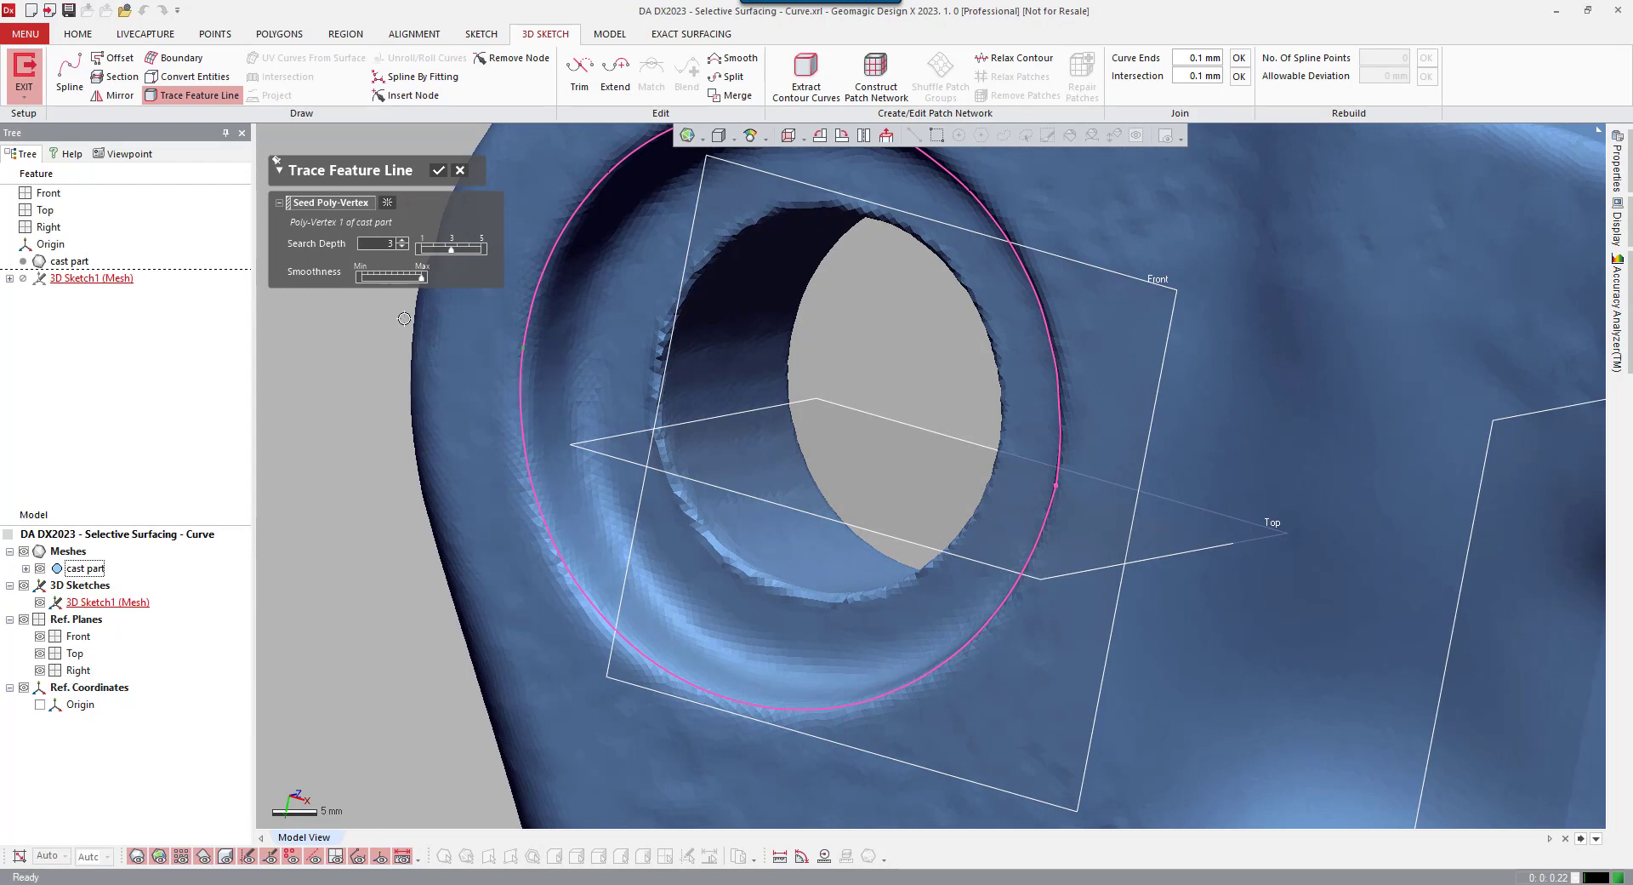
left_click(439, 174)
- Trace the feature line around the large plain hole's rim on the same side of the part
scroll(782, 434, "down", 5)
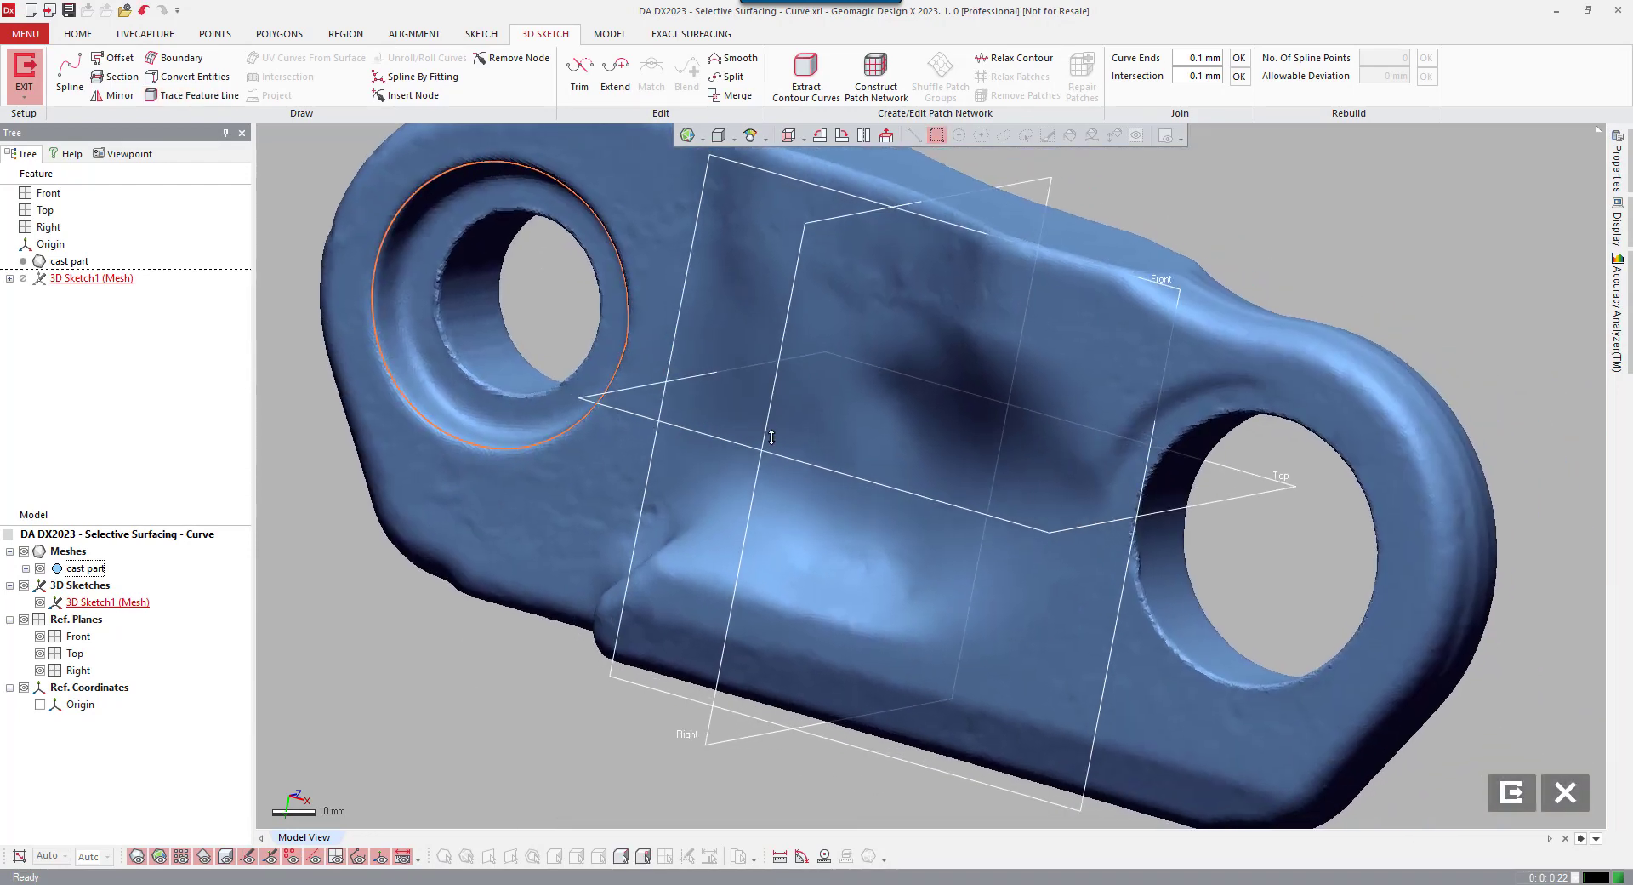
key("ctrl+space")
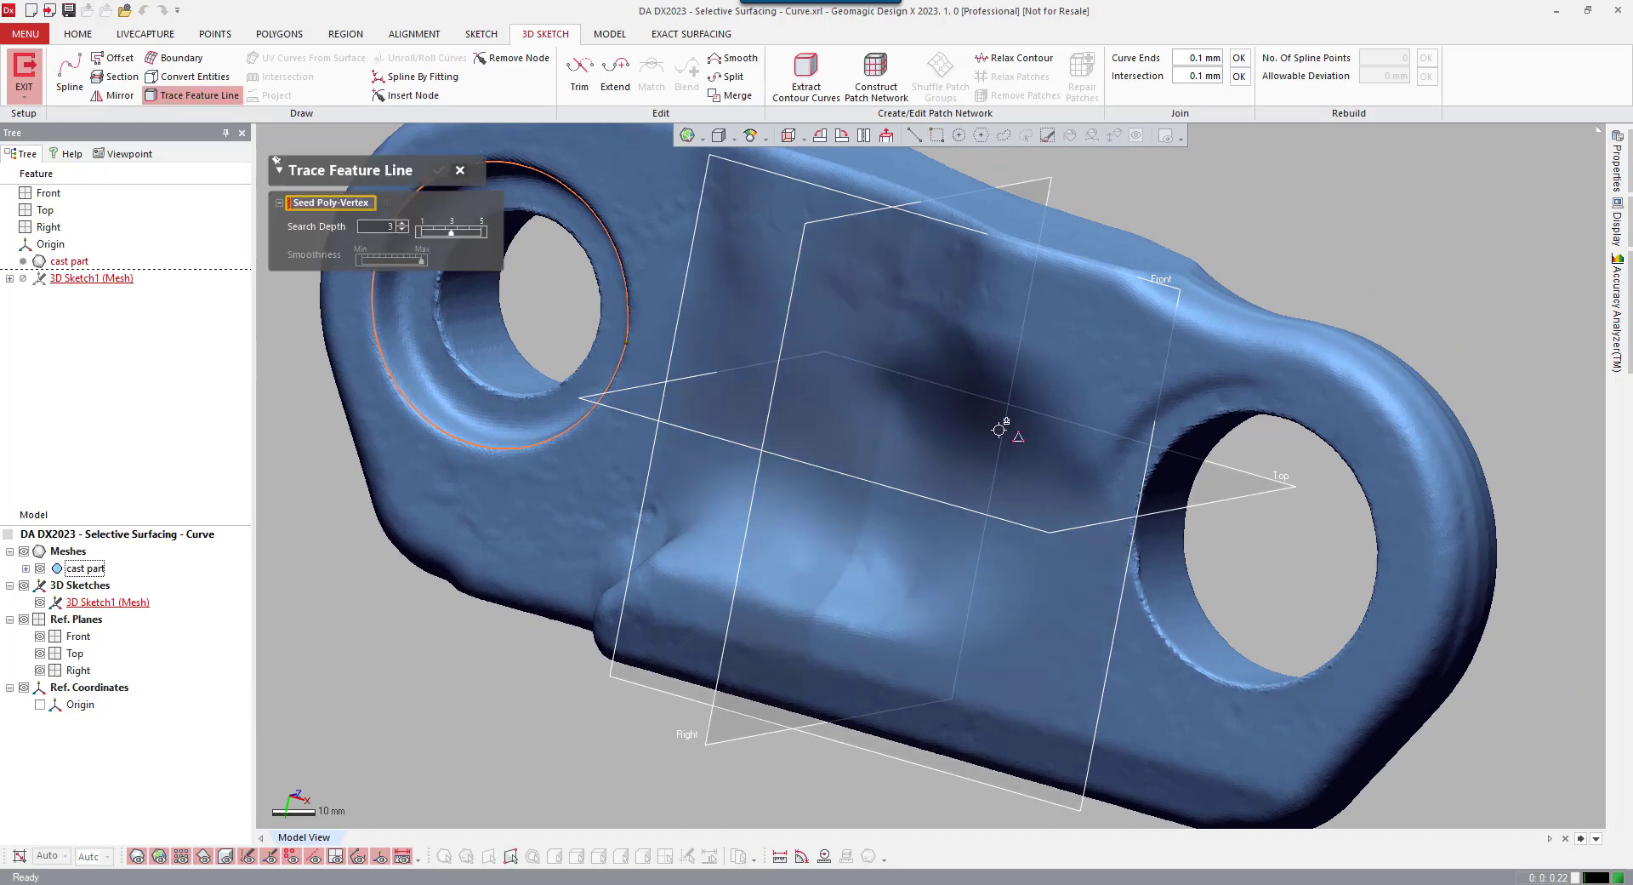
scroll(1212, 525, "up", 5)
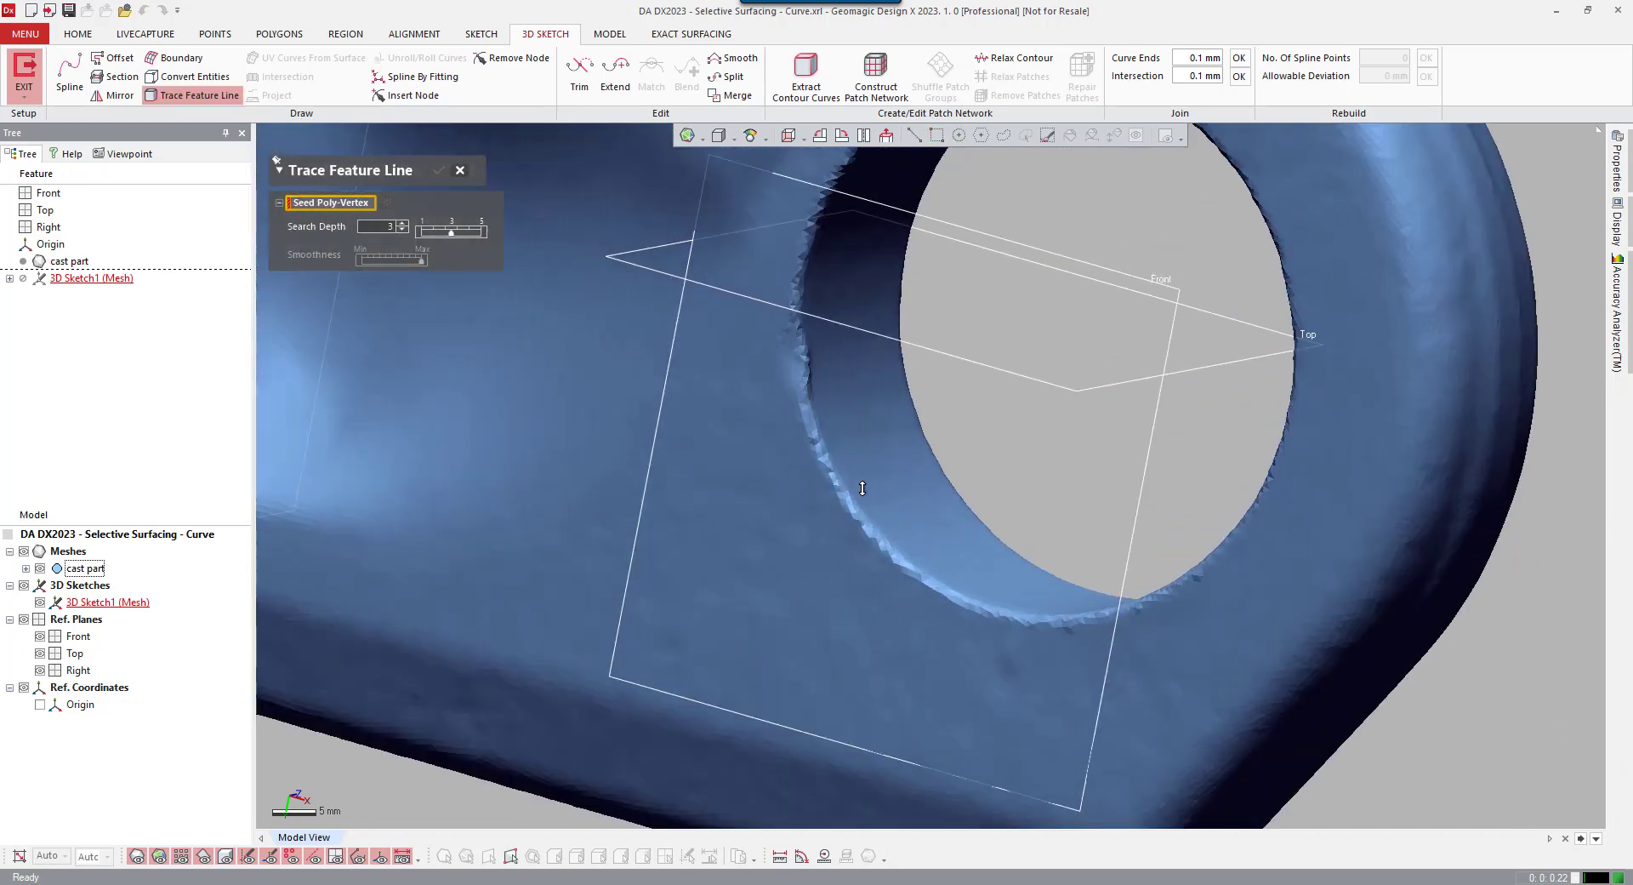
left_click(843, 499)
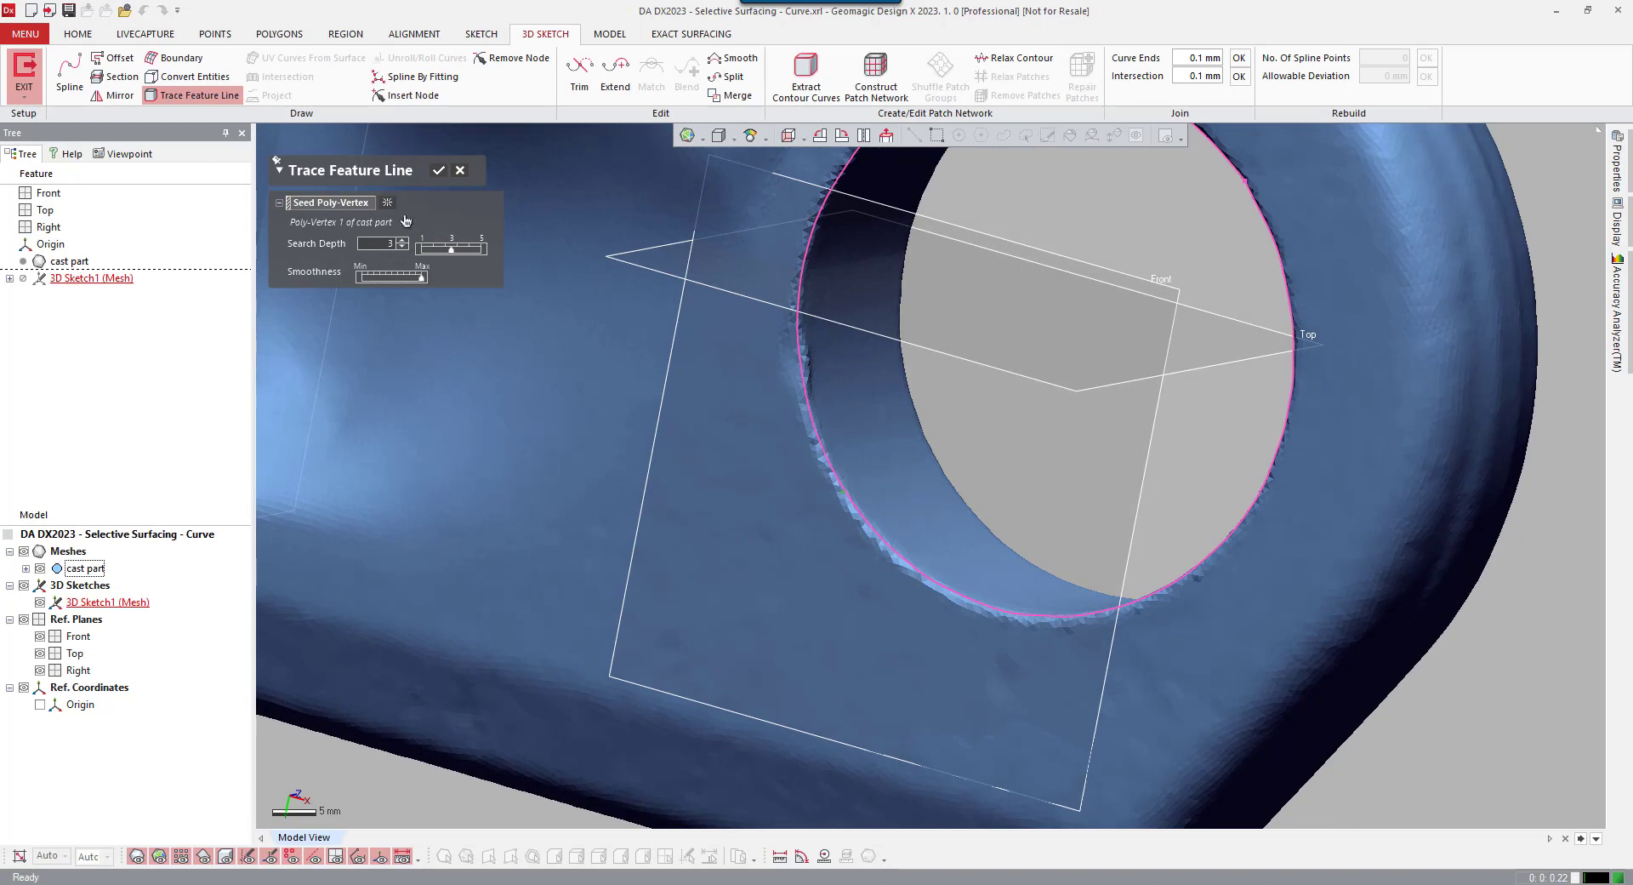
left_click(439, 170)
- Examine how closely the traced curve follows the stepped bore's outer edge on the mesh
right_click_drag(670, 416, 1111, 544, "ctrl")
mouse_move(612, 414)
middle_mouse_down()
mouse_move(777, 412)
mouse_move(1044, 569)
middle_mouse_up()
mouse_move(602, 376)
right_mouse_down("ctrl")
mouse_move(678, 434)
mouse_move(740, 277)
mouse_move(783, 263)
mouse_move(627, 237)
right_mouse_up("ctrl")
left_click(599, 231)
left_click(521, 325)
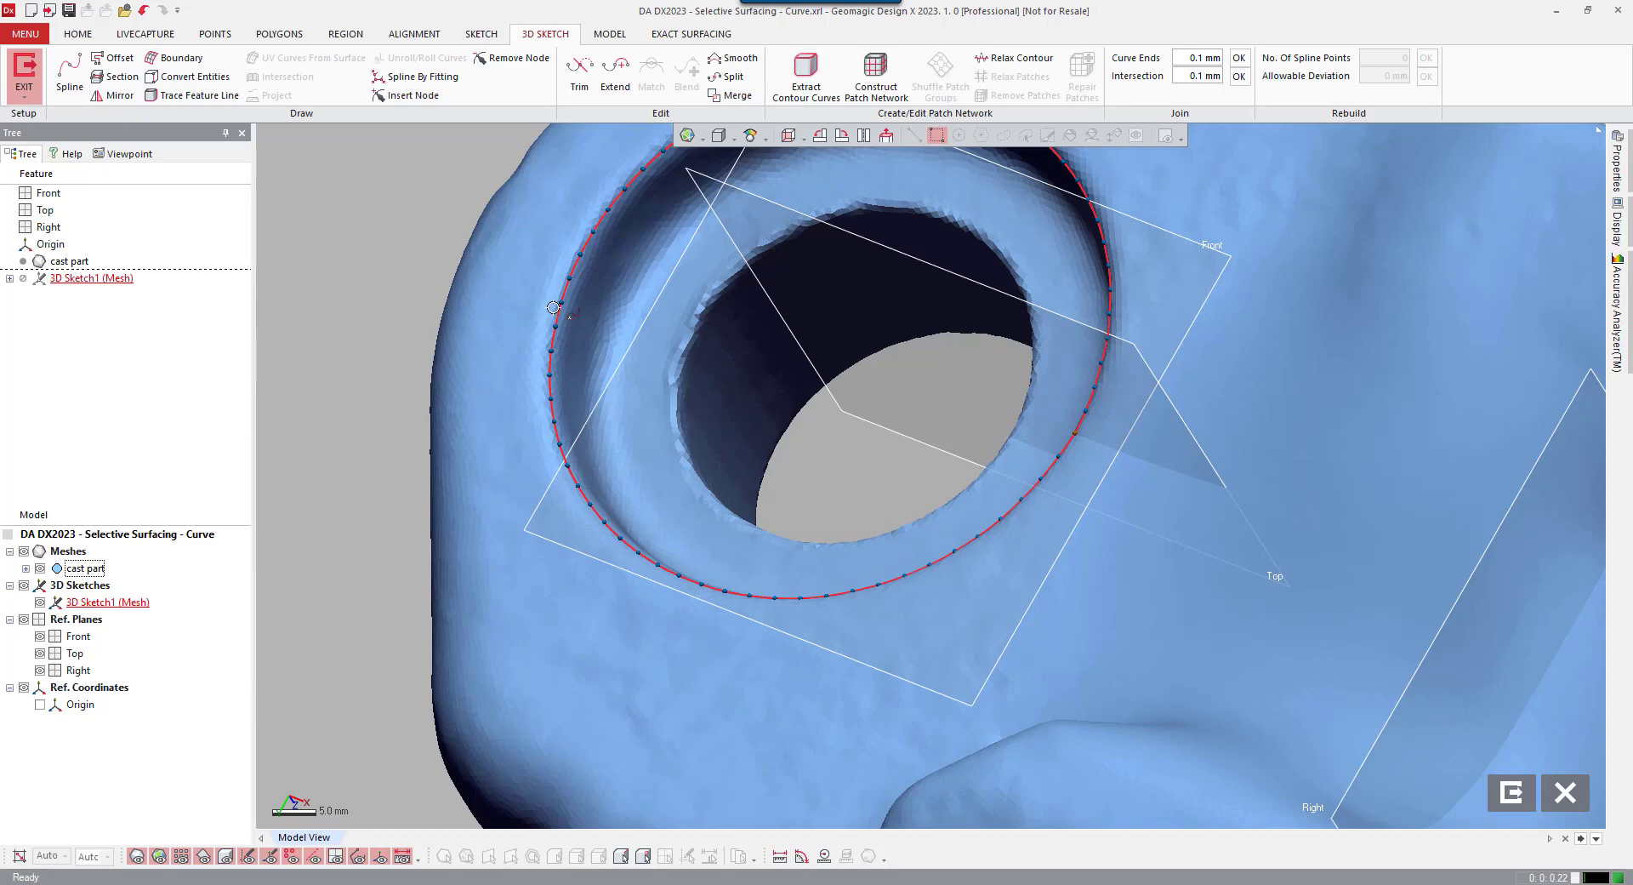
right_click_drag(701, 398, 588, 486)
scroll(698, 412, "down", 3)
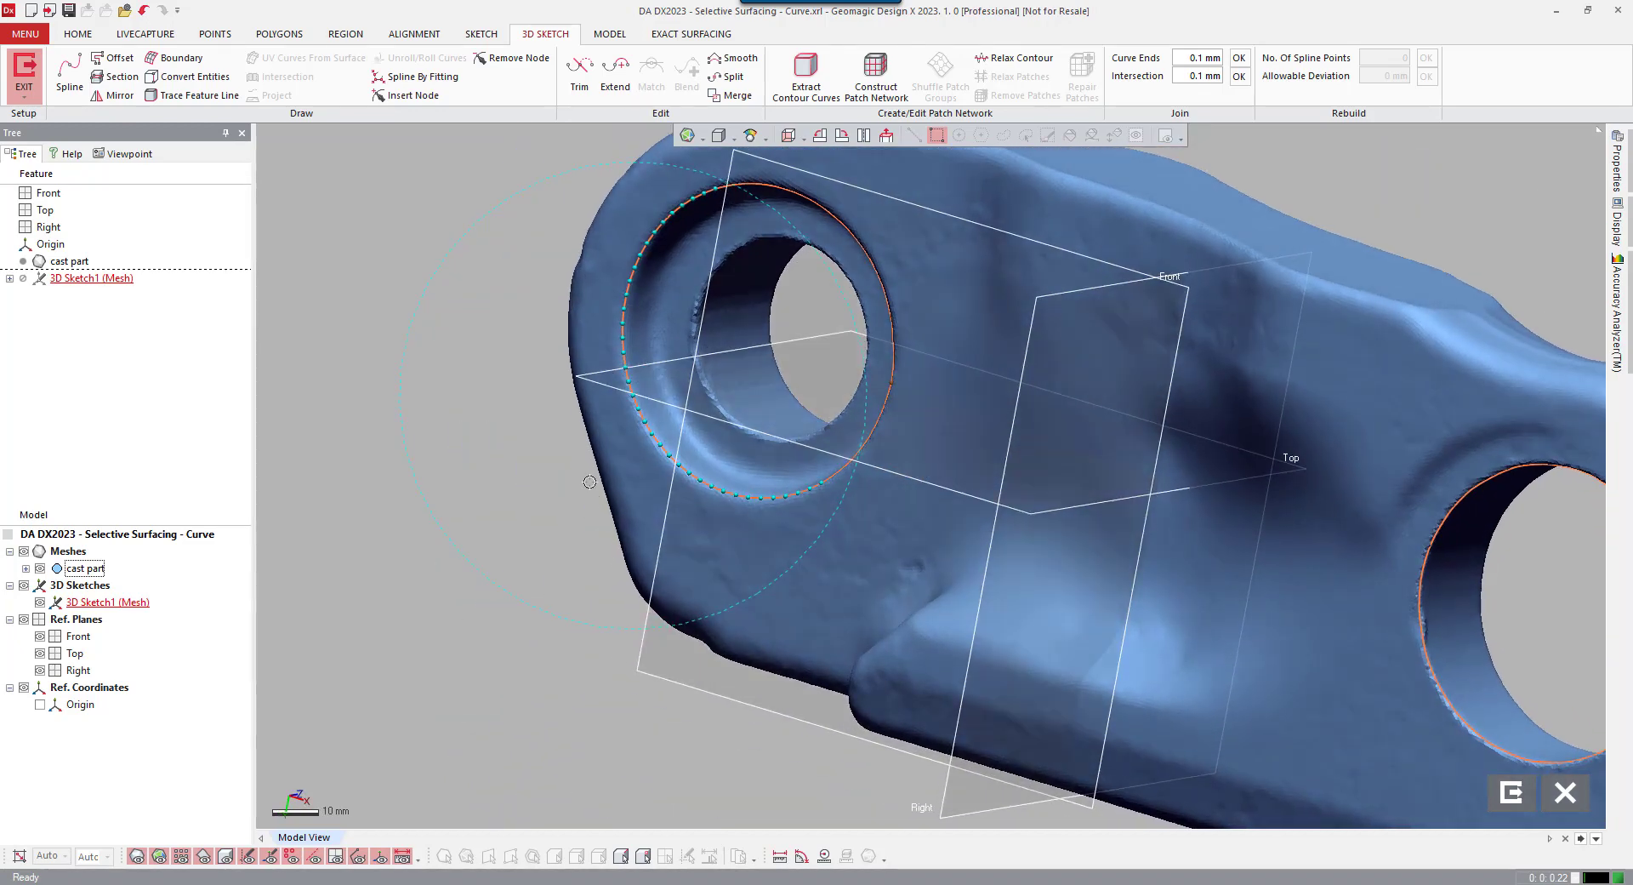
right_click_drag(506, 439, 393, 399)
- Offset the stepped bore's traced curve outward by 2 mm in Direction2, removing the original curve
left_click(114, 58)
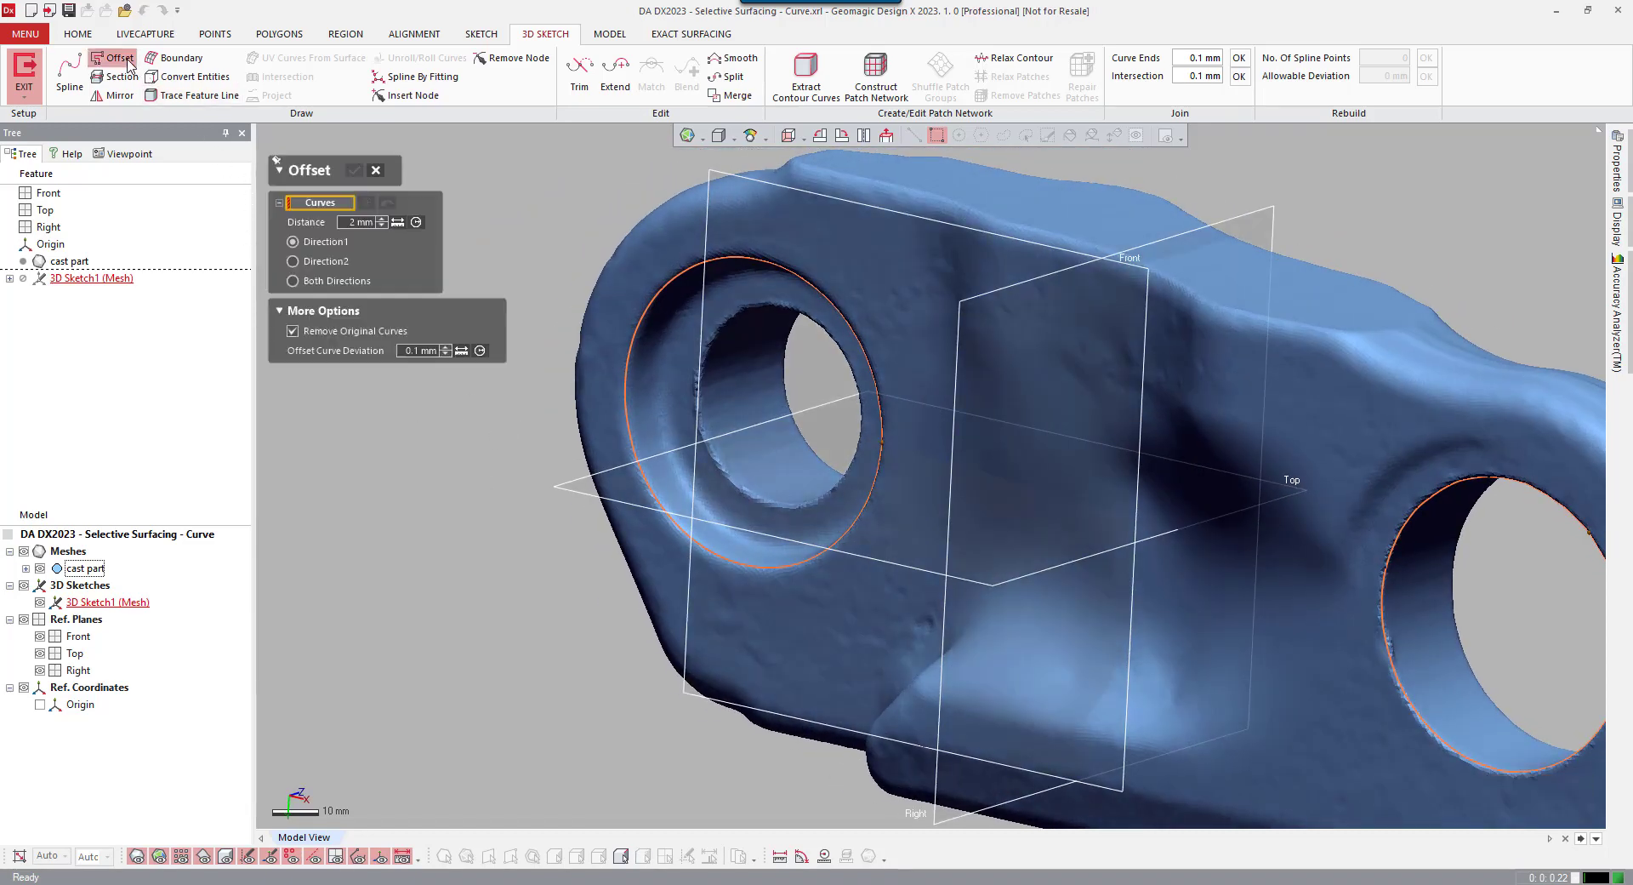
left_click(616, 392)
left_click(293, 278)
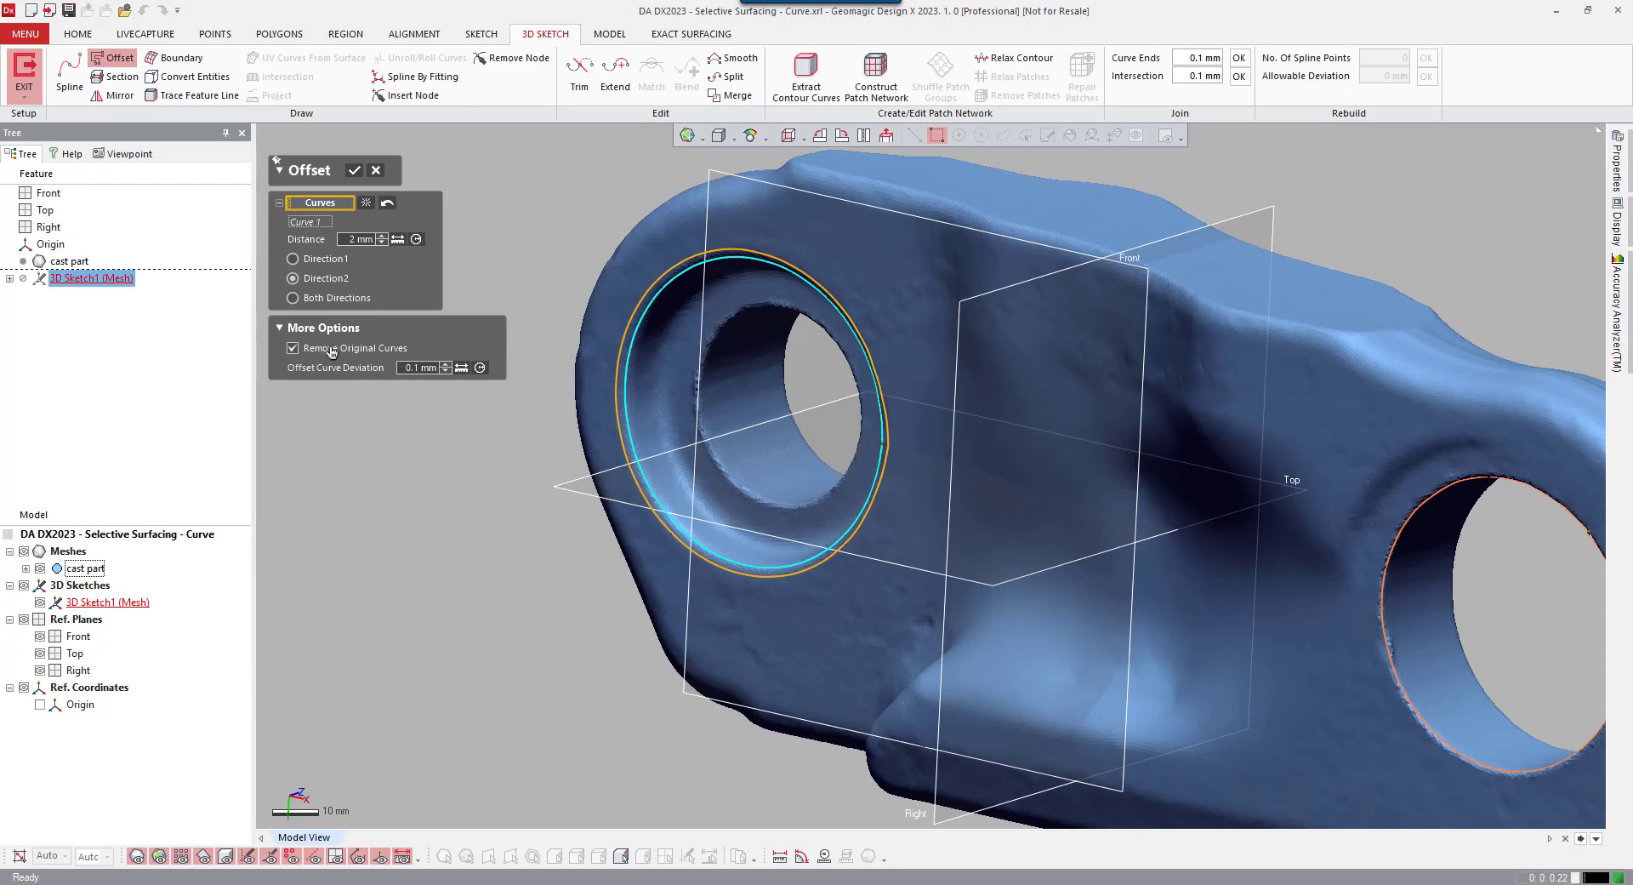
left_click(354, 171)
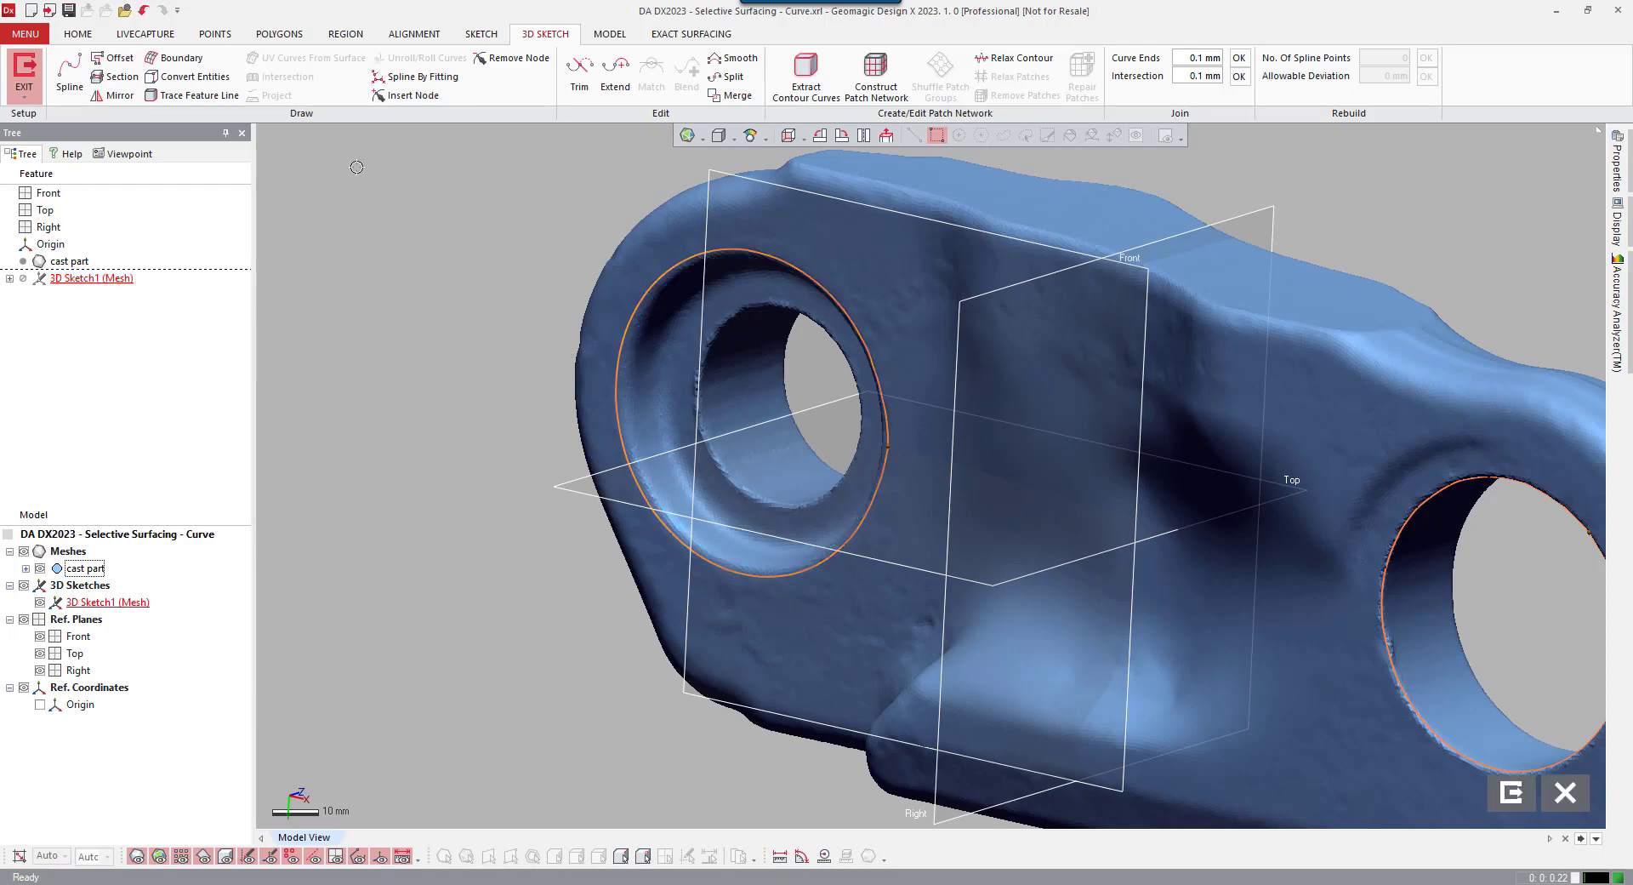
- Offset the large plain hole's traced curve outward by 2 mm in Direction1, removing the original curve
right_click_drag(842, 530, 614, 409, "ctrl")
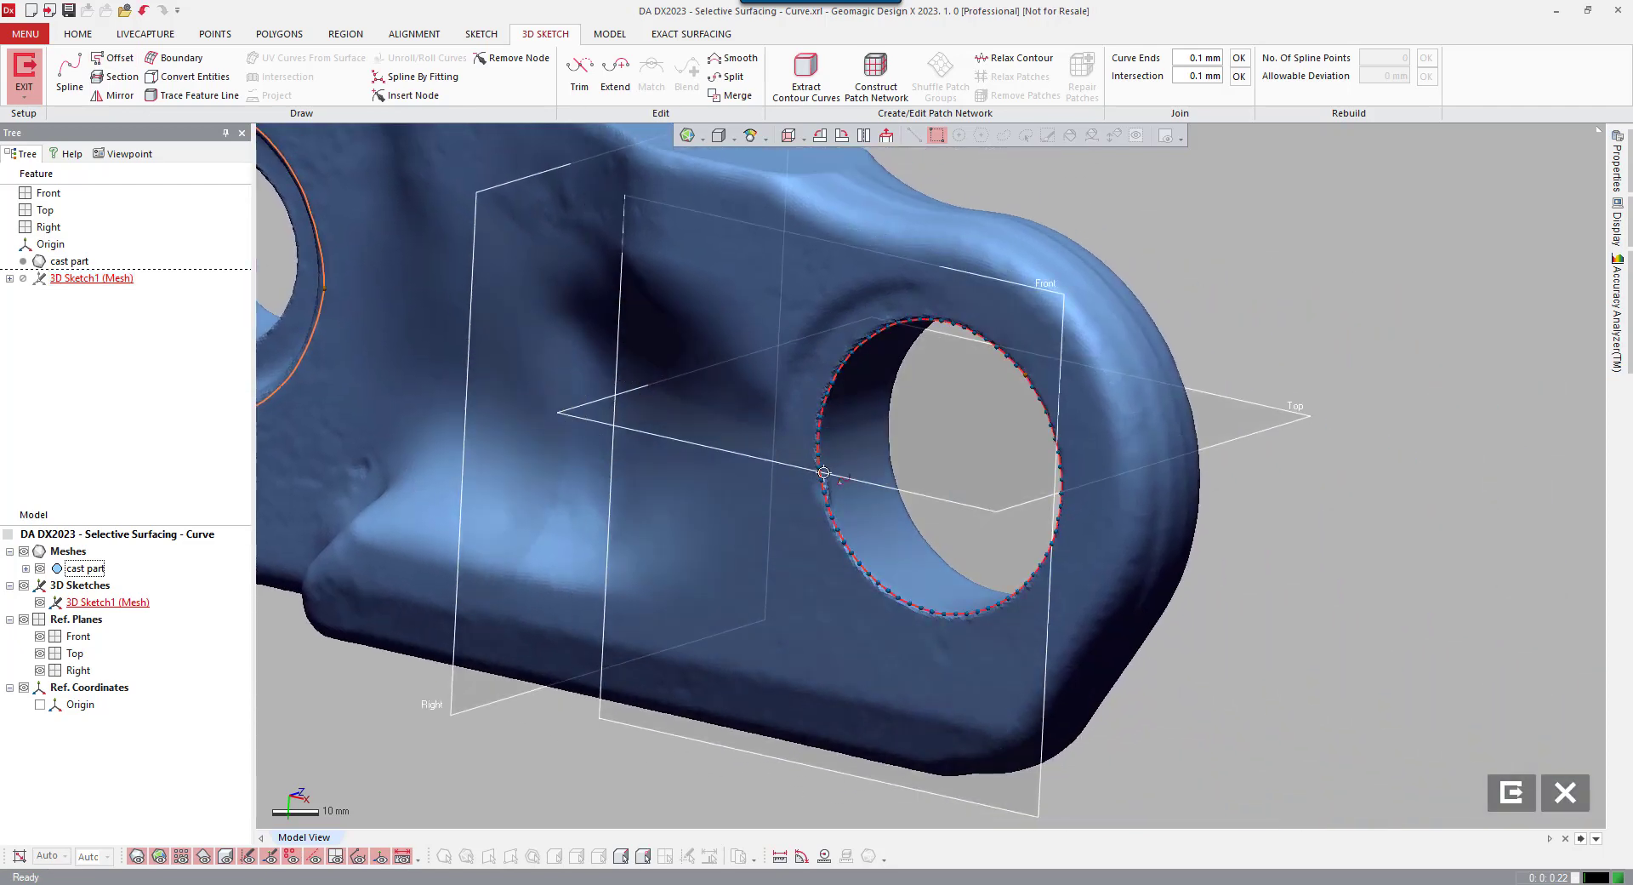
scroll(822, 472, "up", 3)
key("ctrl+space")
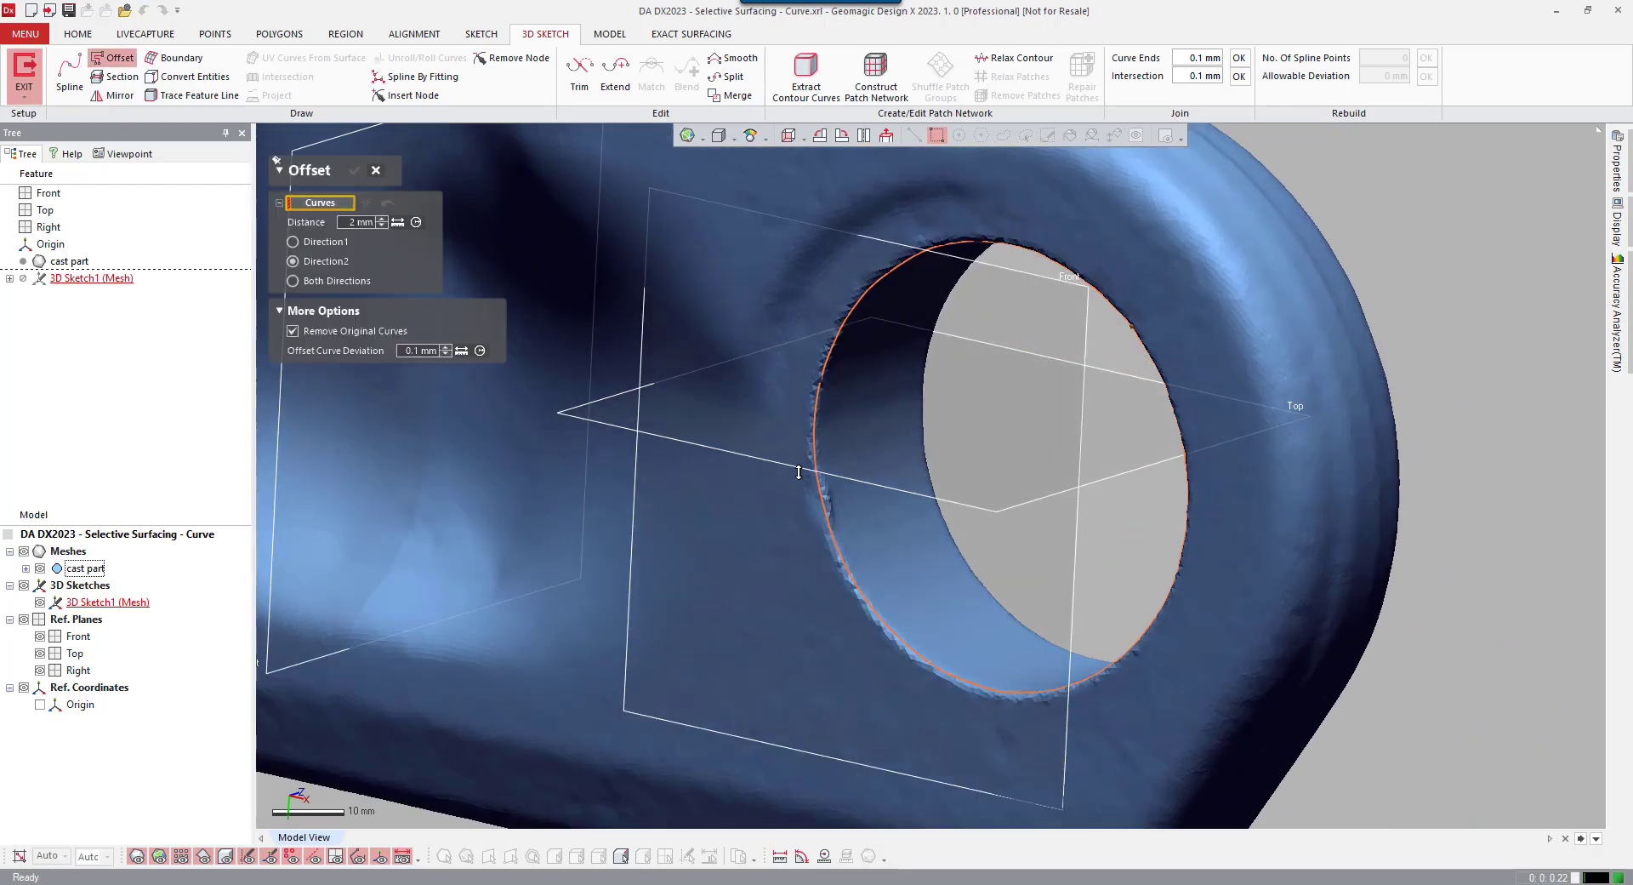
left_click(814, 431)
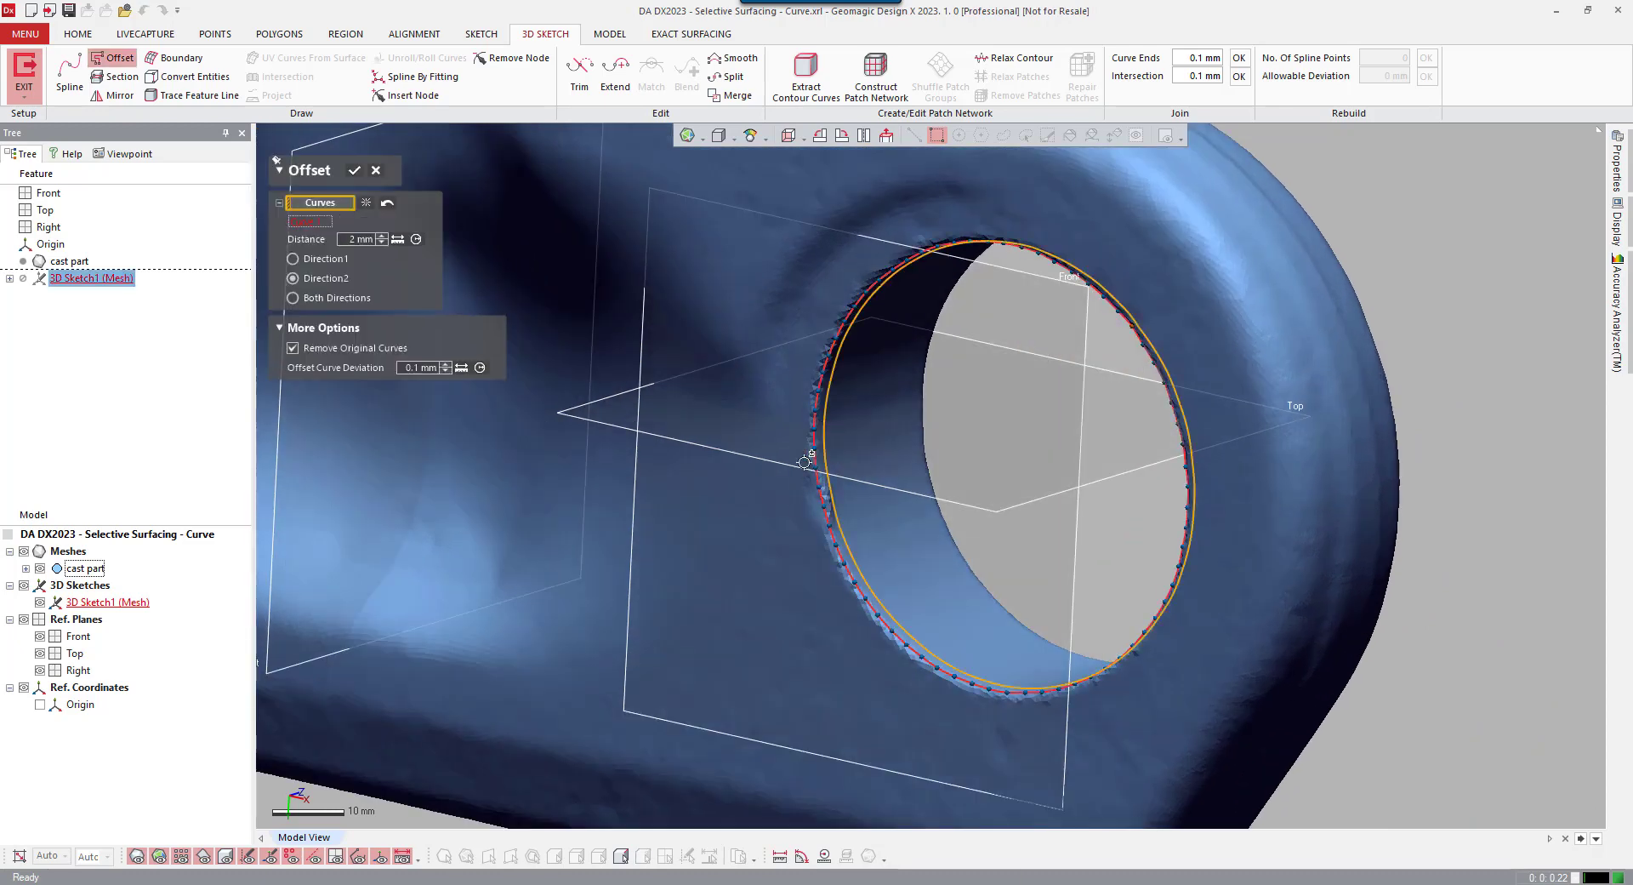
left_click(325, 261)
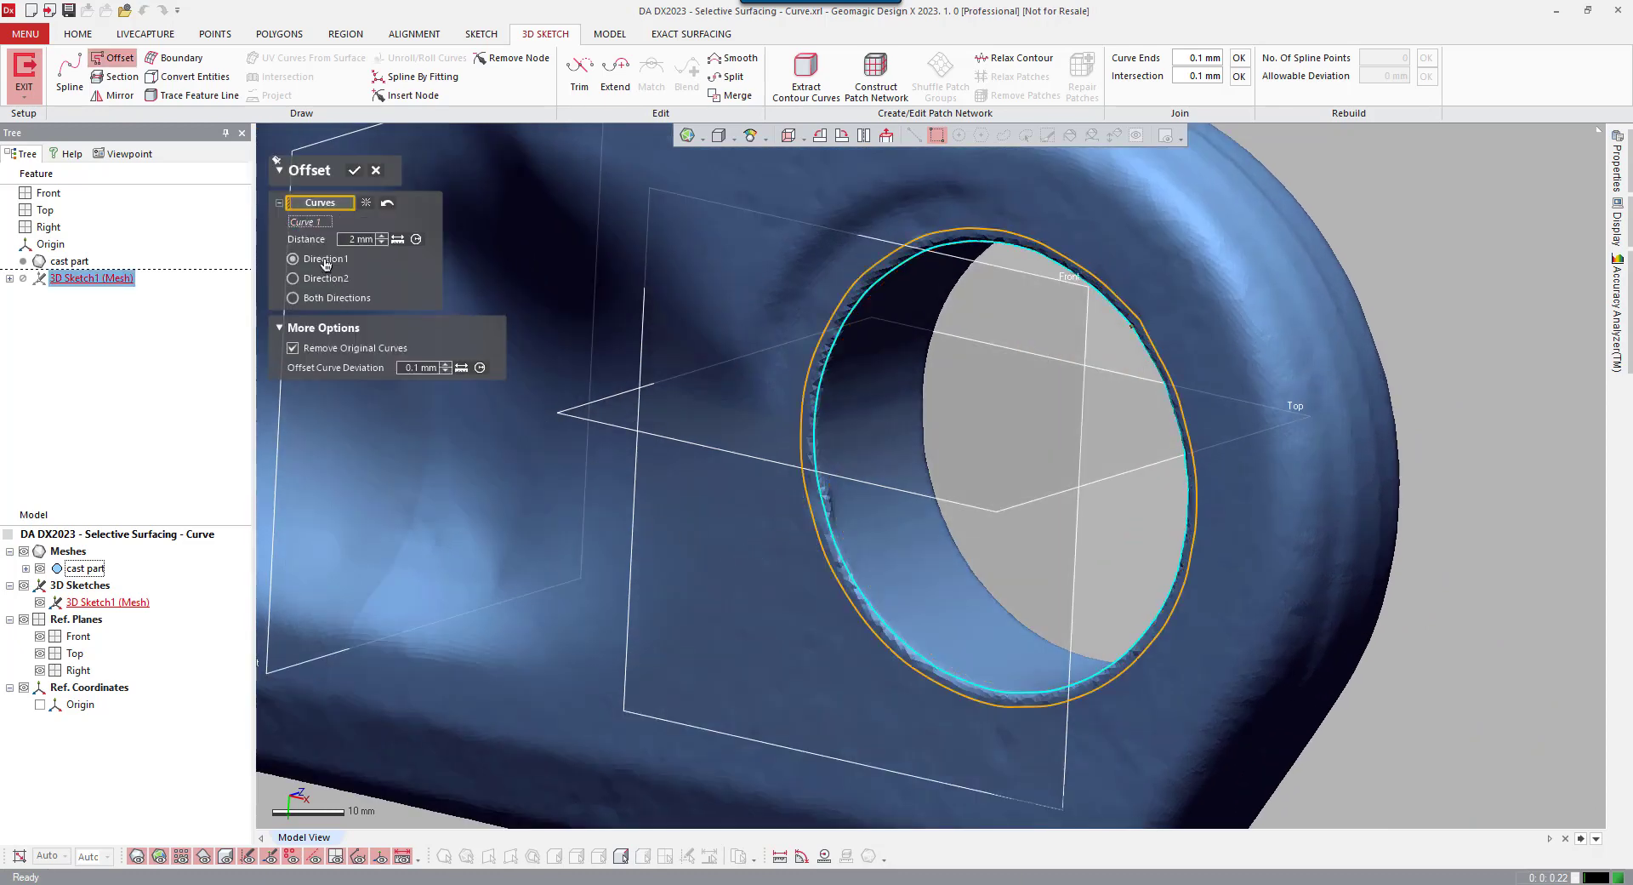
left_click(356, 172)
- Trace the feature line around the large hole's rim on the opposite side of the part
scroll(667, 410, "down", 5)
mouse_move(668, 409)
right_mouse_down()
mouse_move(839, 539)
mouse_move(431, 478)
mouse_move(467, 466)
mouse_move(842, 522)
mouse_move(714, 527)
mouse_move(748, 604)
mouse_move(1049, 546)
mouse_move(818, 519)
mouse_move(751, 434)
mouse_move(712, 527)
right_mouse_up()
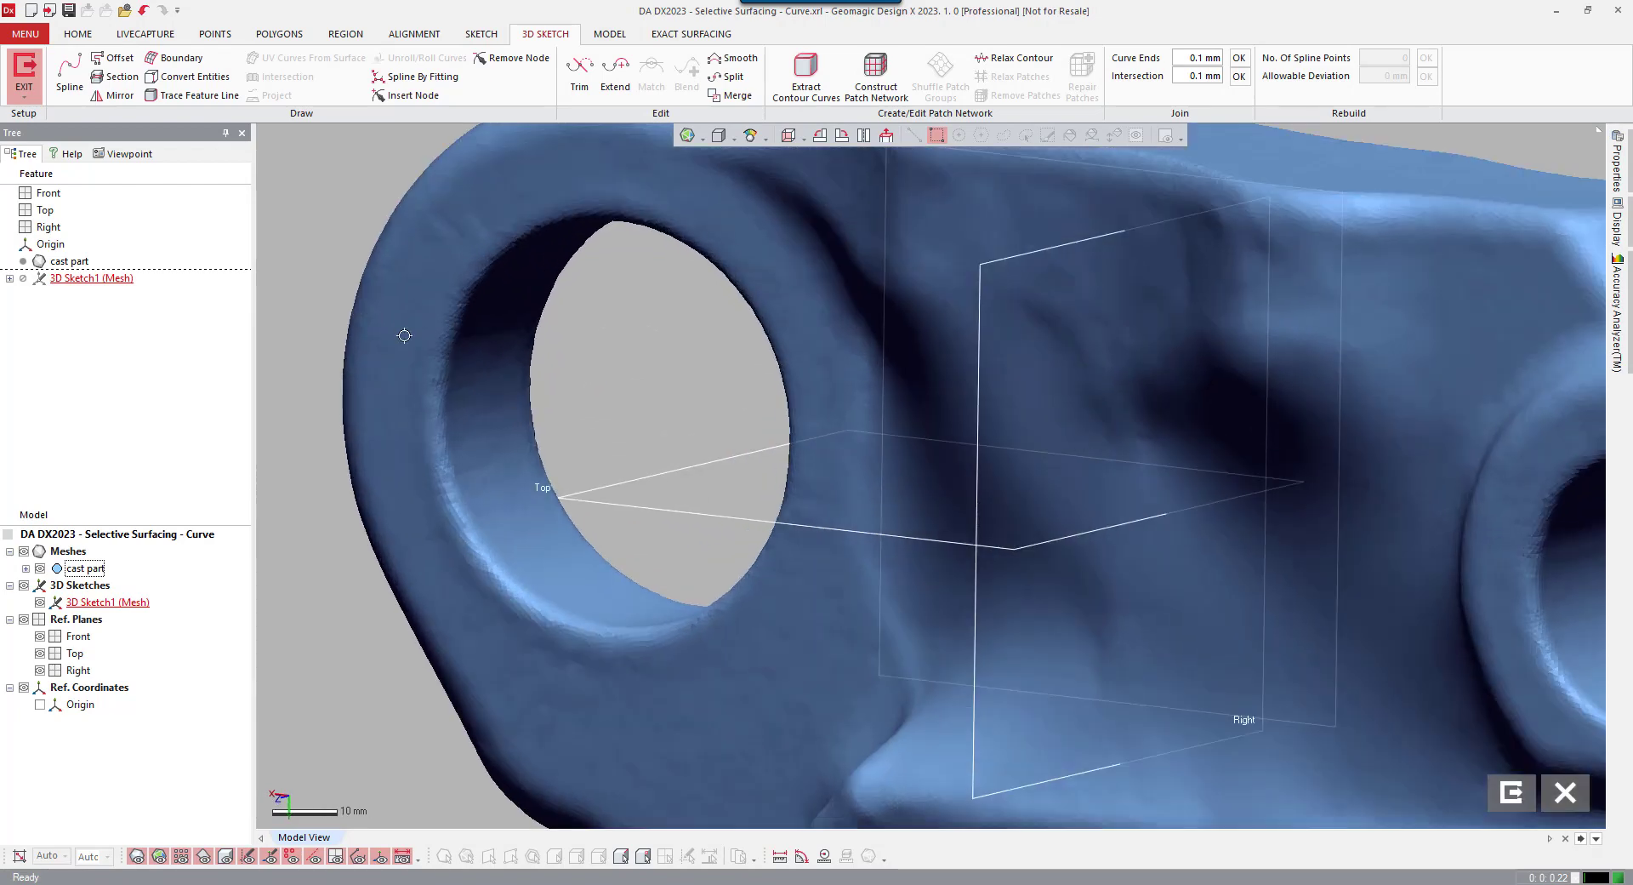
left_click(182, 96)
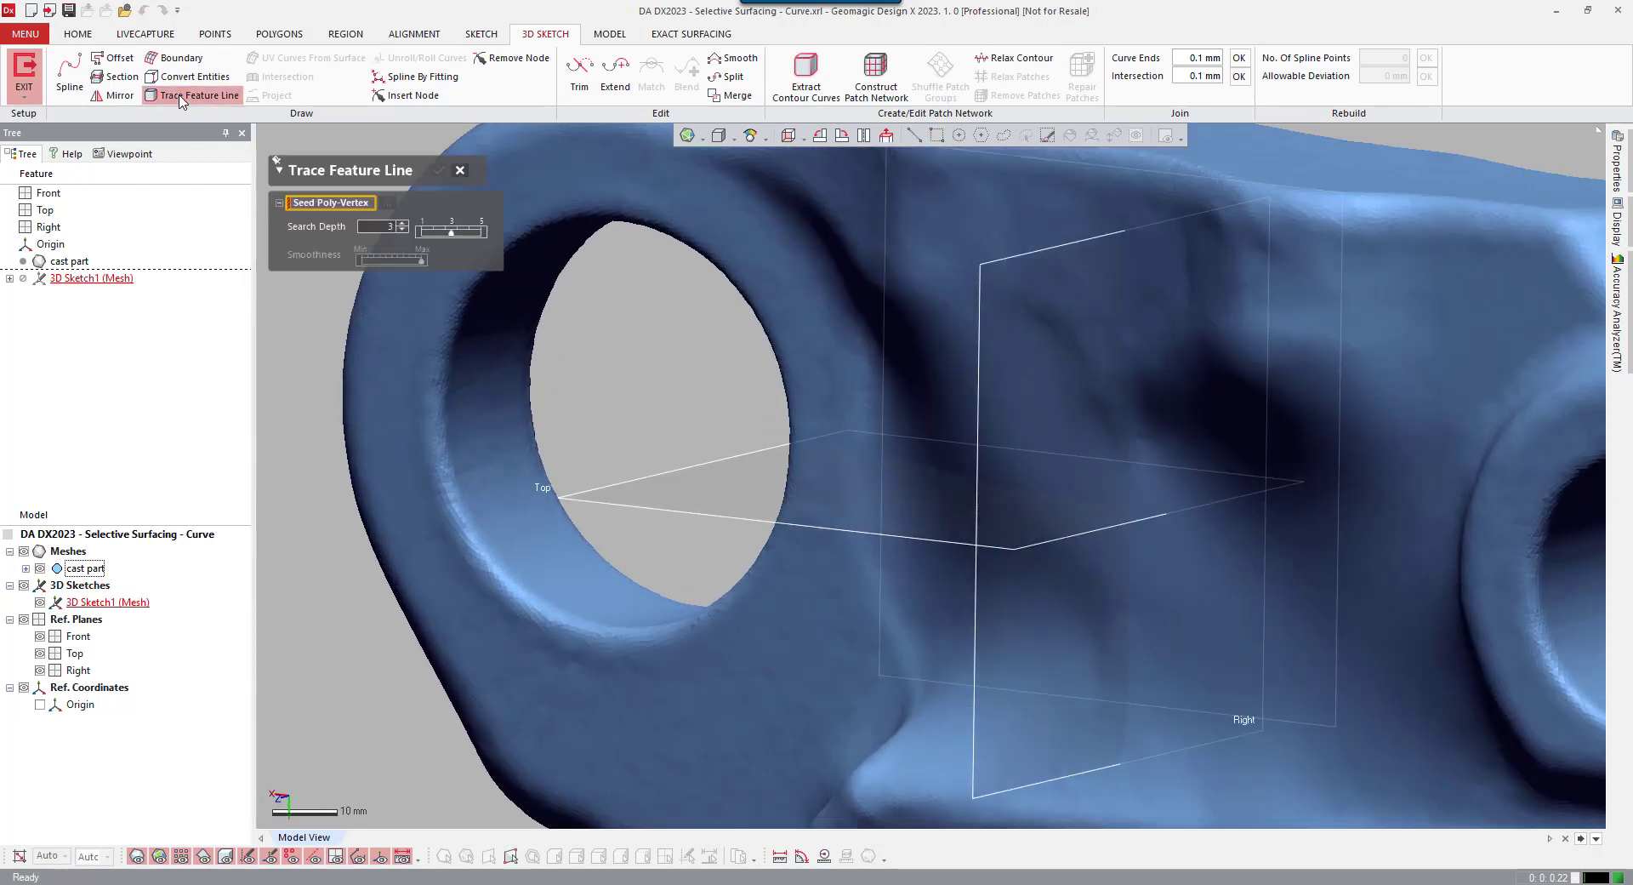
left_click(448, 491)
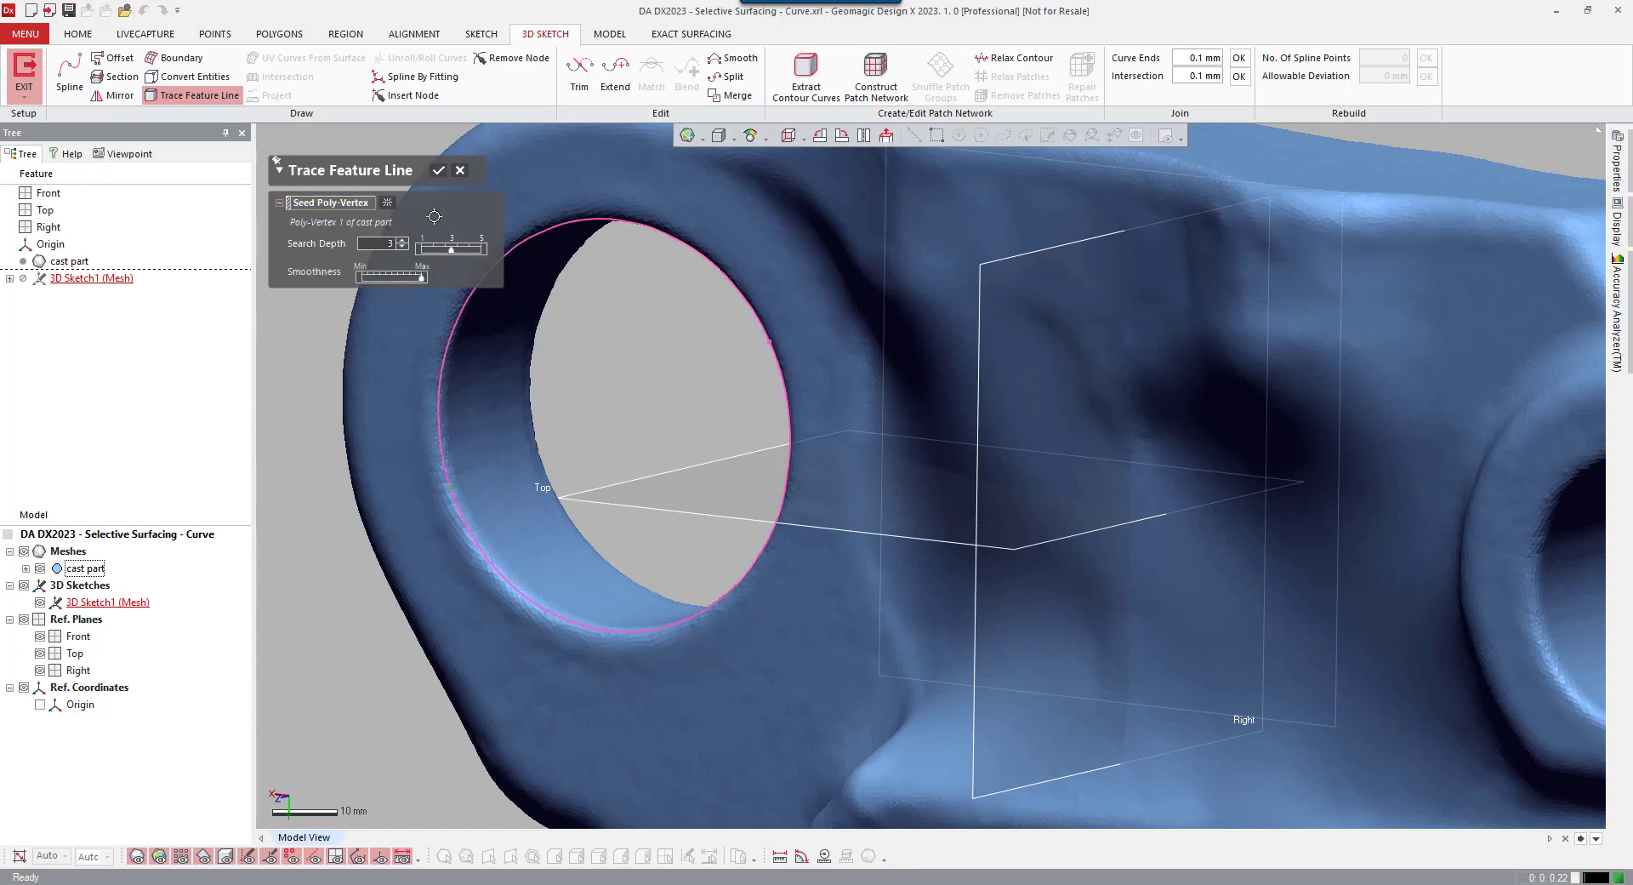
left_click(440, 172)
- Trace the feature line around the smaller hole's rim on the opposite side of the part
right_click_drag(1043, 511, 651, 402, "ctrl")
right_click_drag(898, 487, 601, 497, "ctrl")
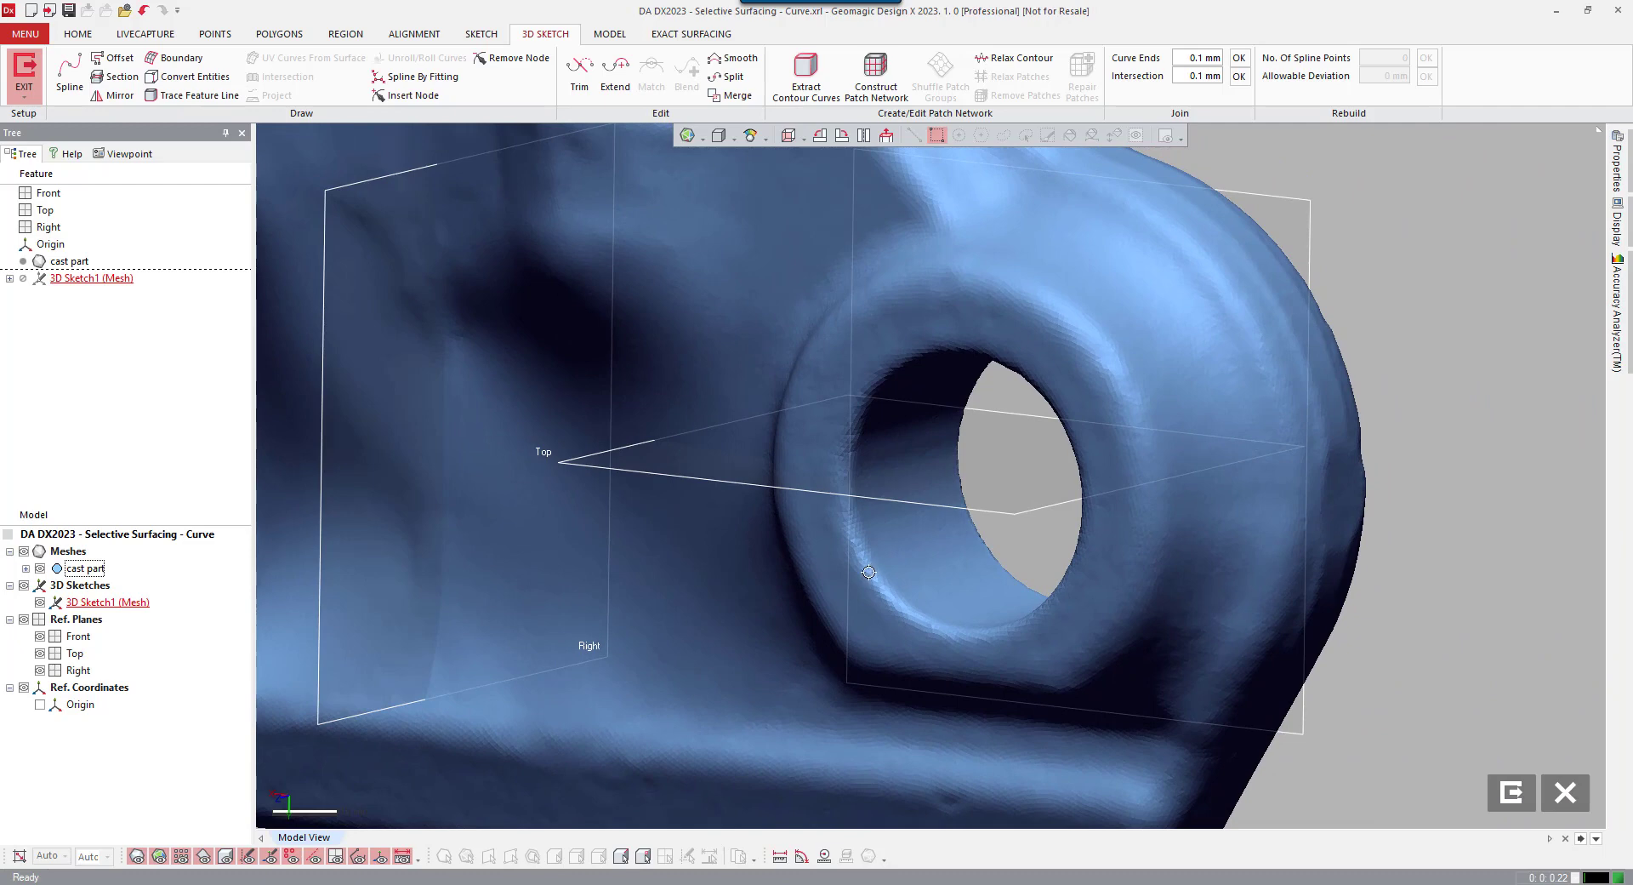
left_click(194, 95)
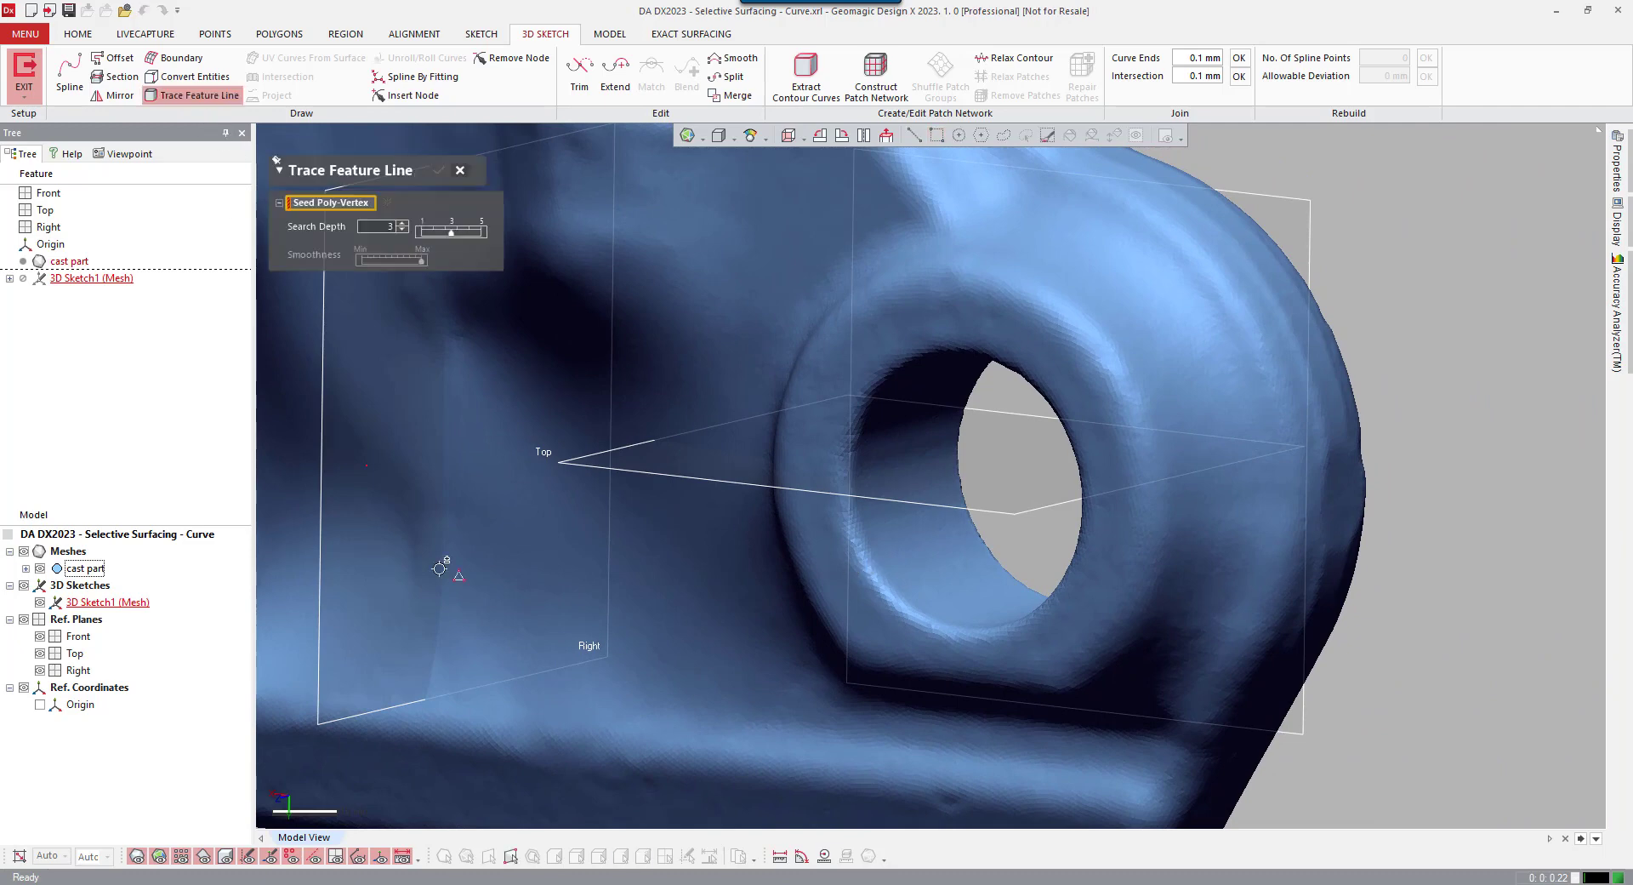
left_click(878, 587)
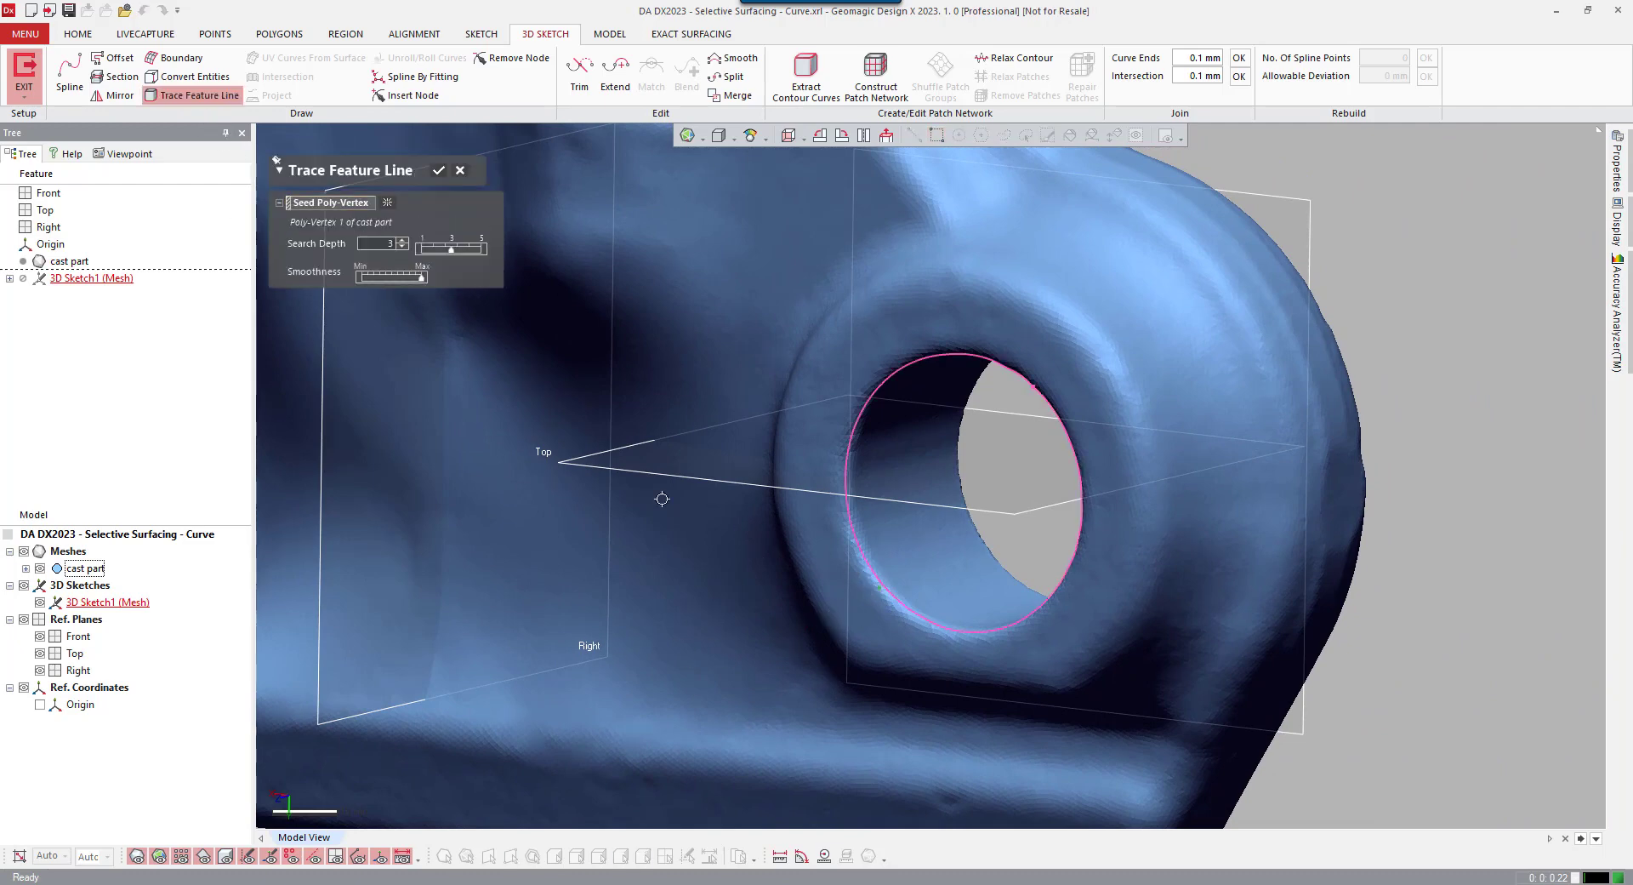
left_click(439, 171)
- Offset the large hole's curve on the opposite side outward by 2 mm in Direction2, removing the original curve
mouse_move(526, 314)
middle_mouse_down()
mouse_move(777, 360)
mouse_move(777, 433)
mouse_move(799, 432)
middle_mouse_up()
middle_click_drag(546, 429, 672, 417)
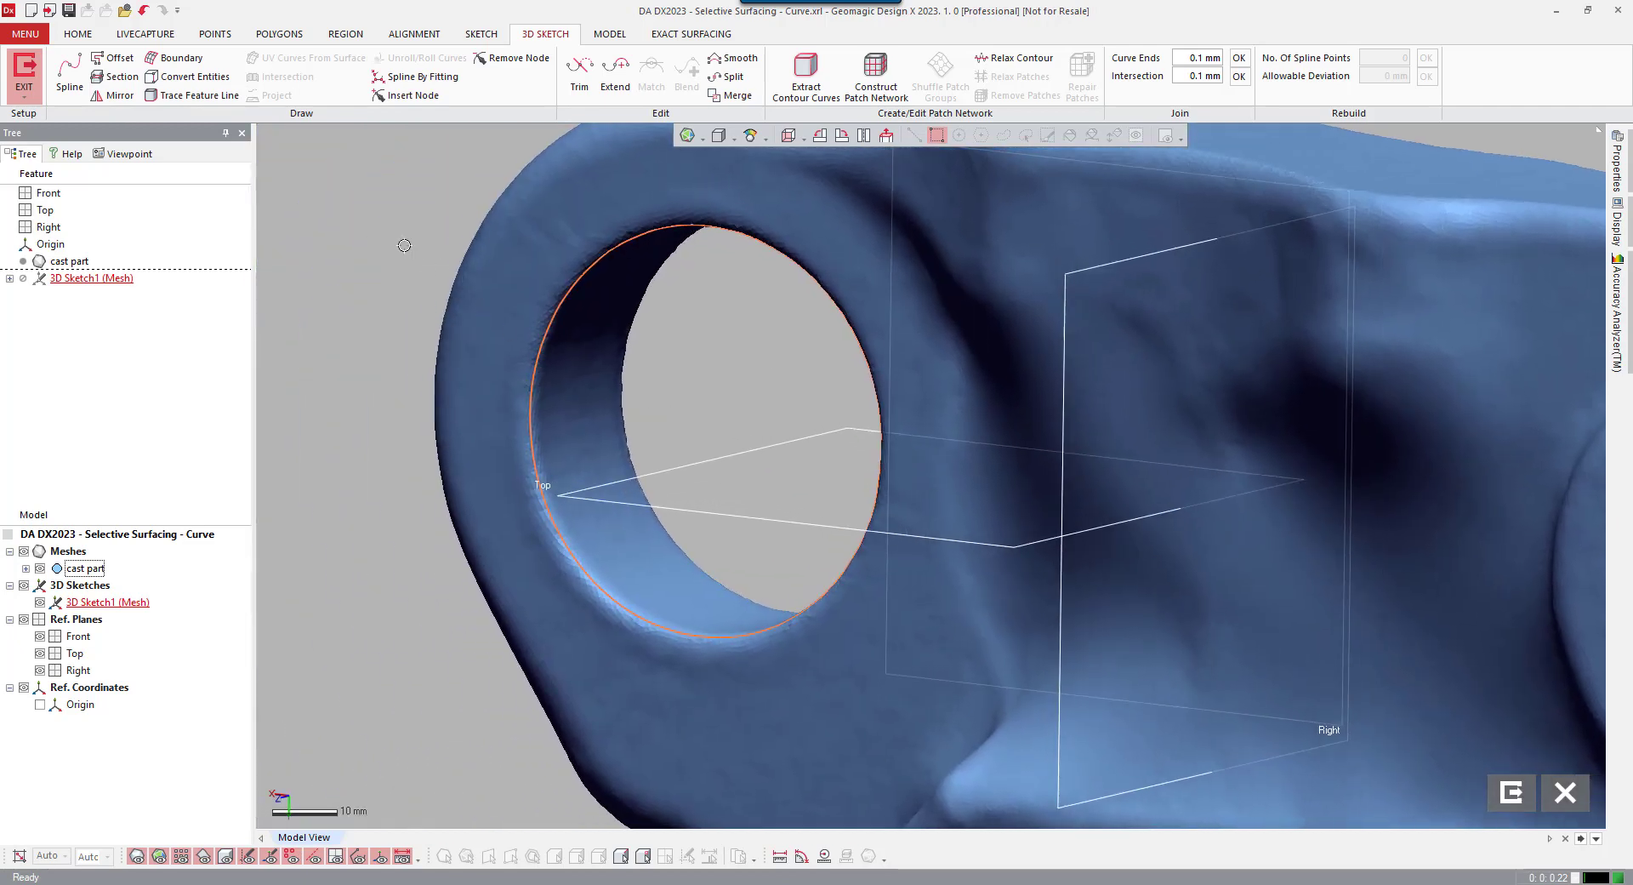
left_click(119, 58)
left_click(532, 430)
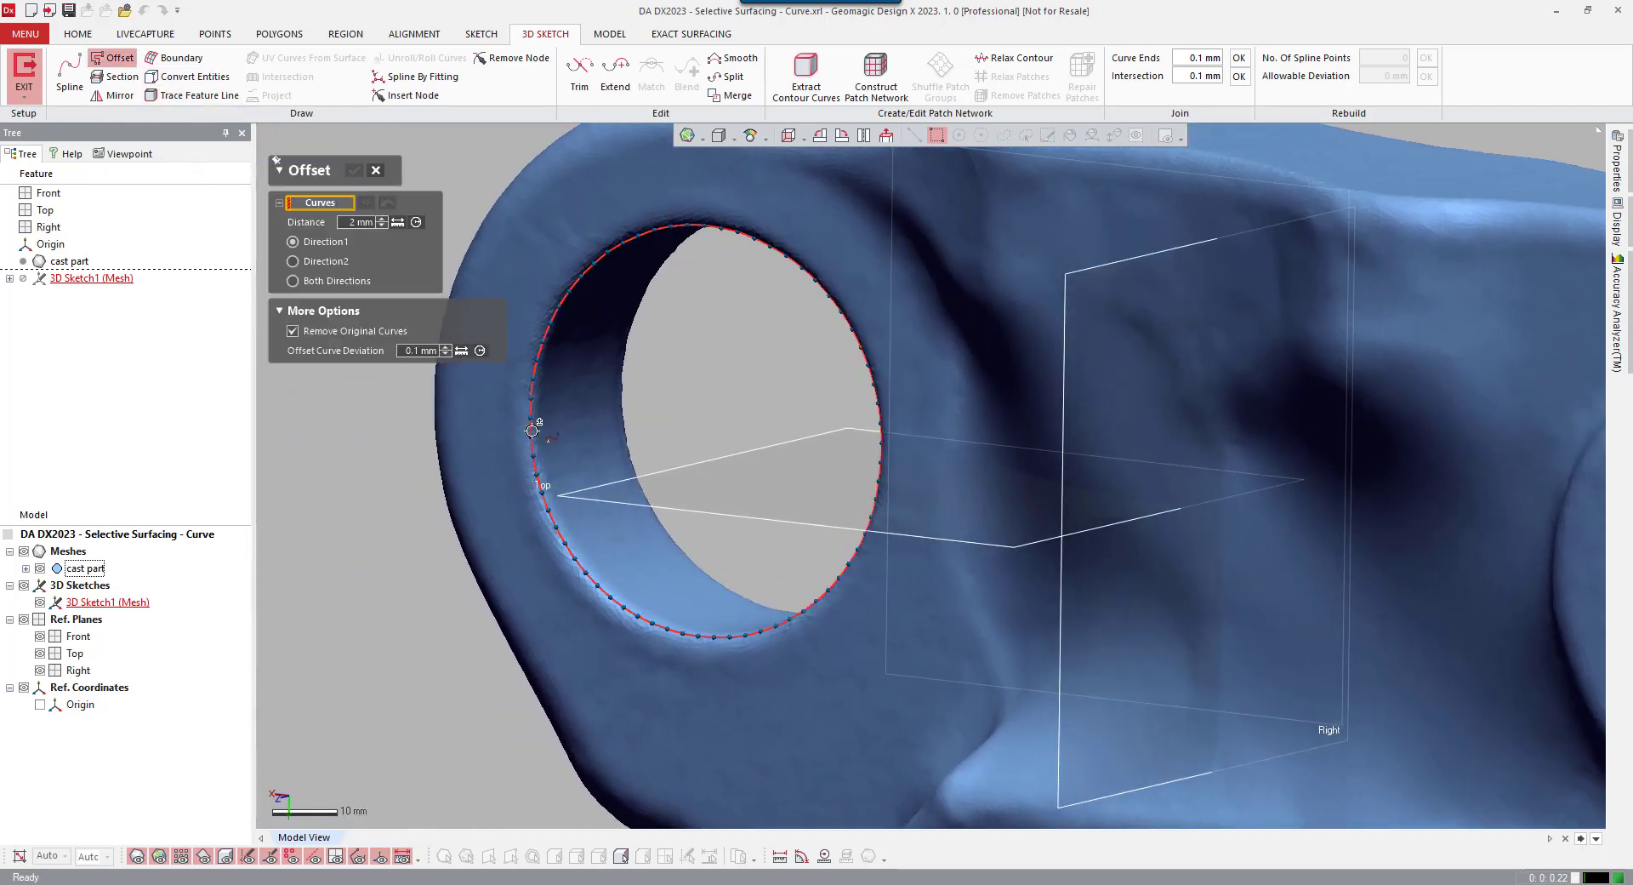
left_click(533, 430)
left_click(293, 278)
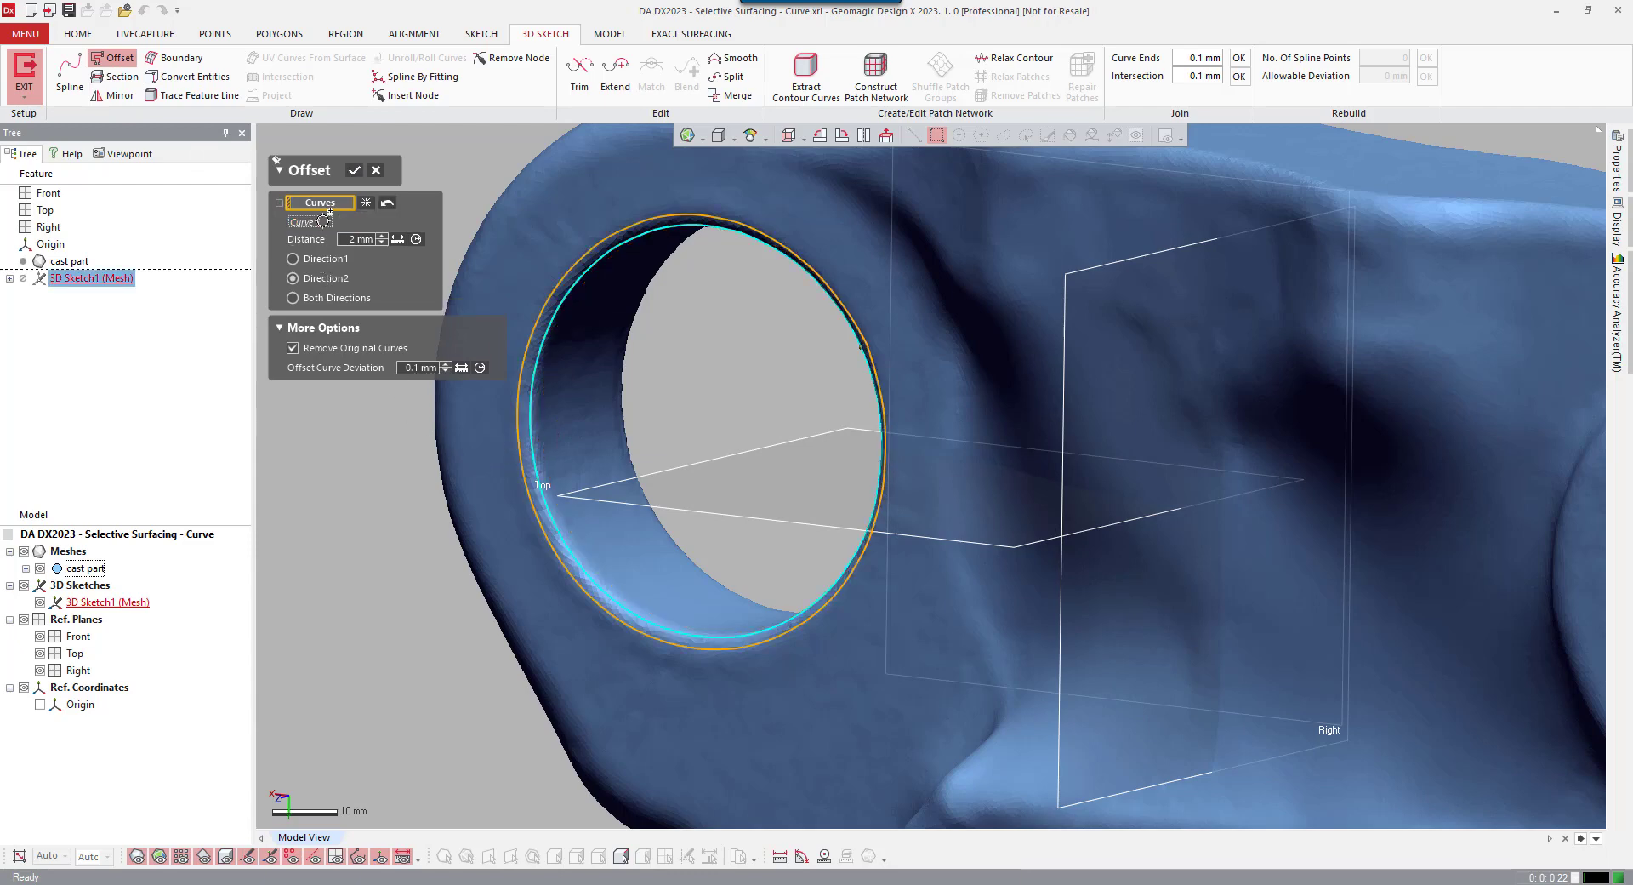
left_click(356, 173)
- Offset the smaller hole's curve on the opposite side outward by 2 mm in Direction1, removing the original curve
scroll(933, 442, "down", 5)
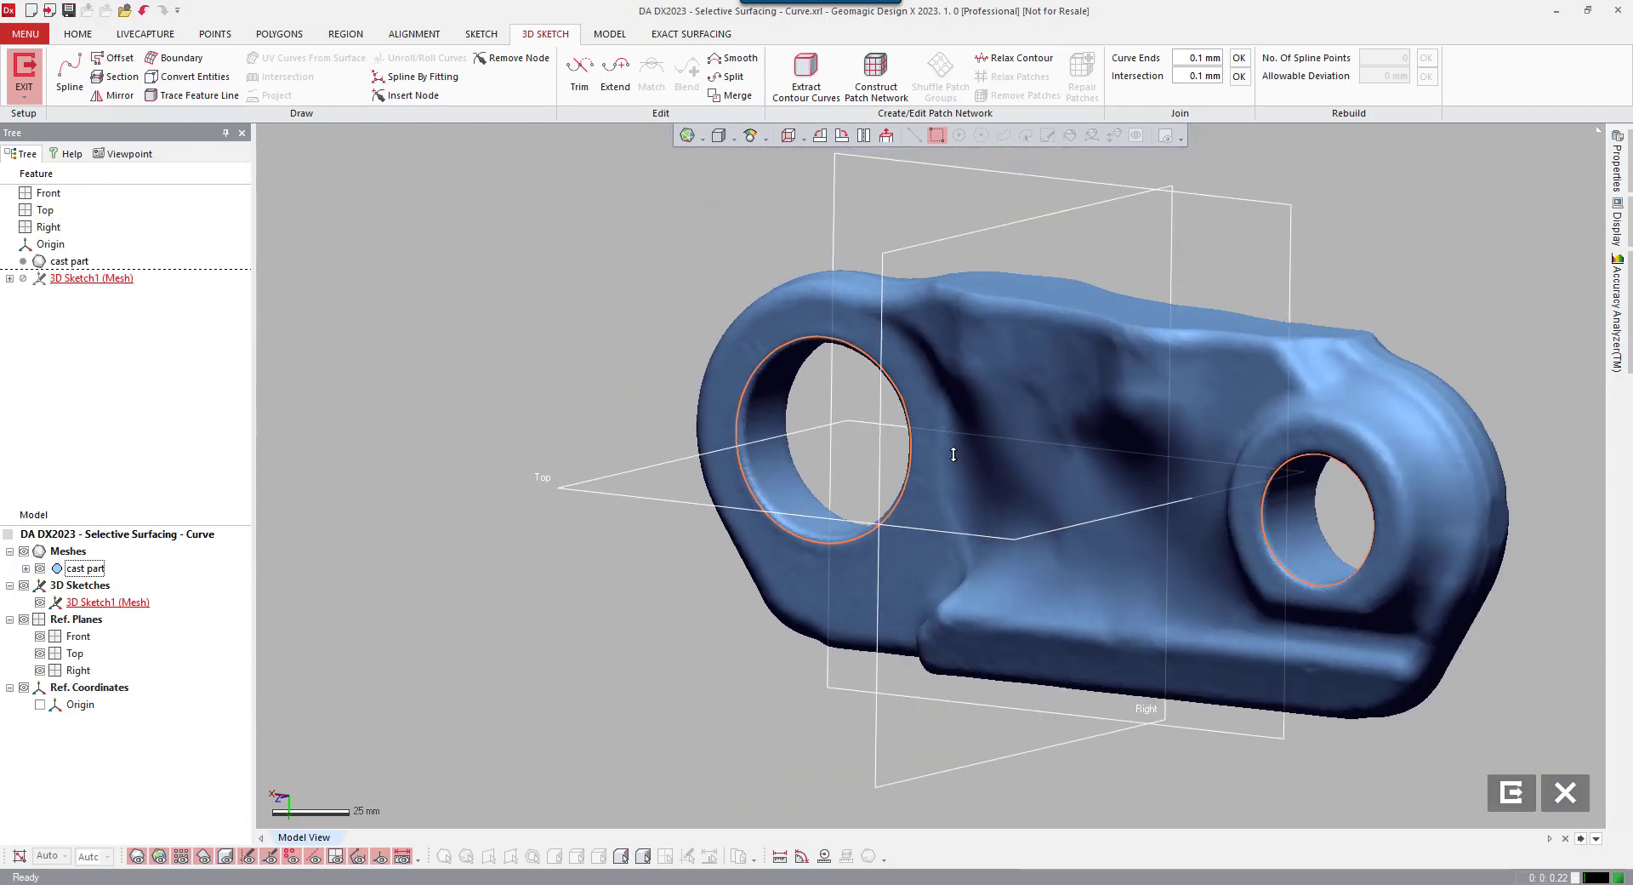
scroll(918, 492, "up", 6)
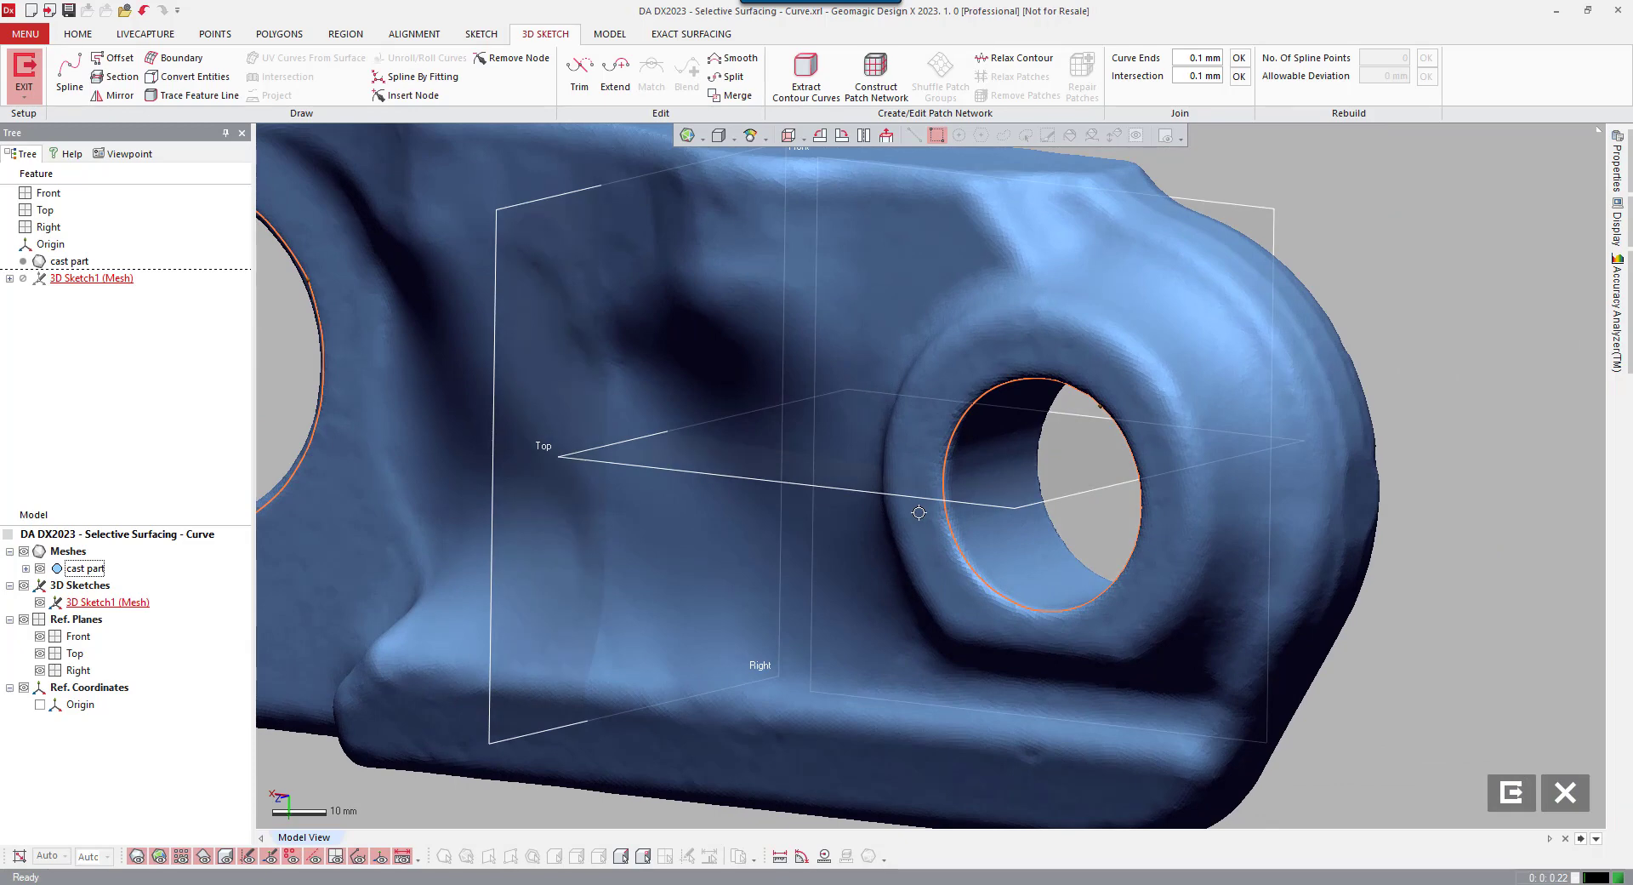
key("ctrl+space")
left_click(945, 464)
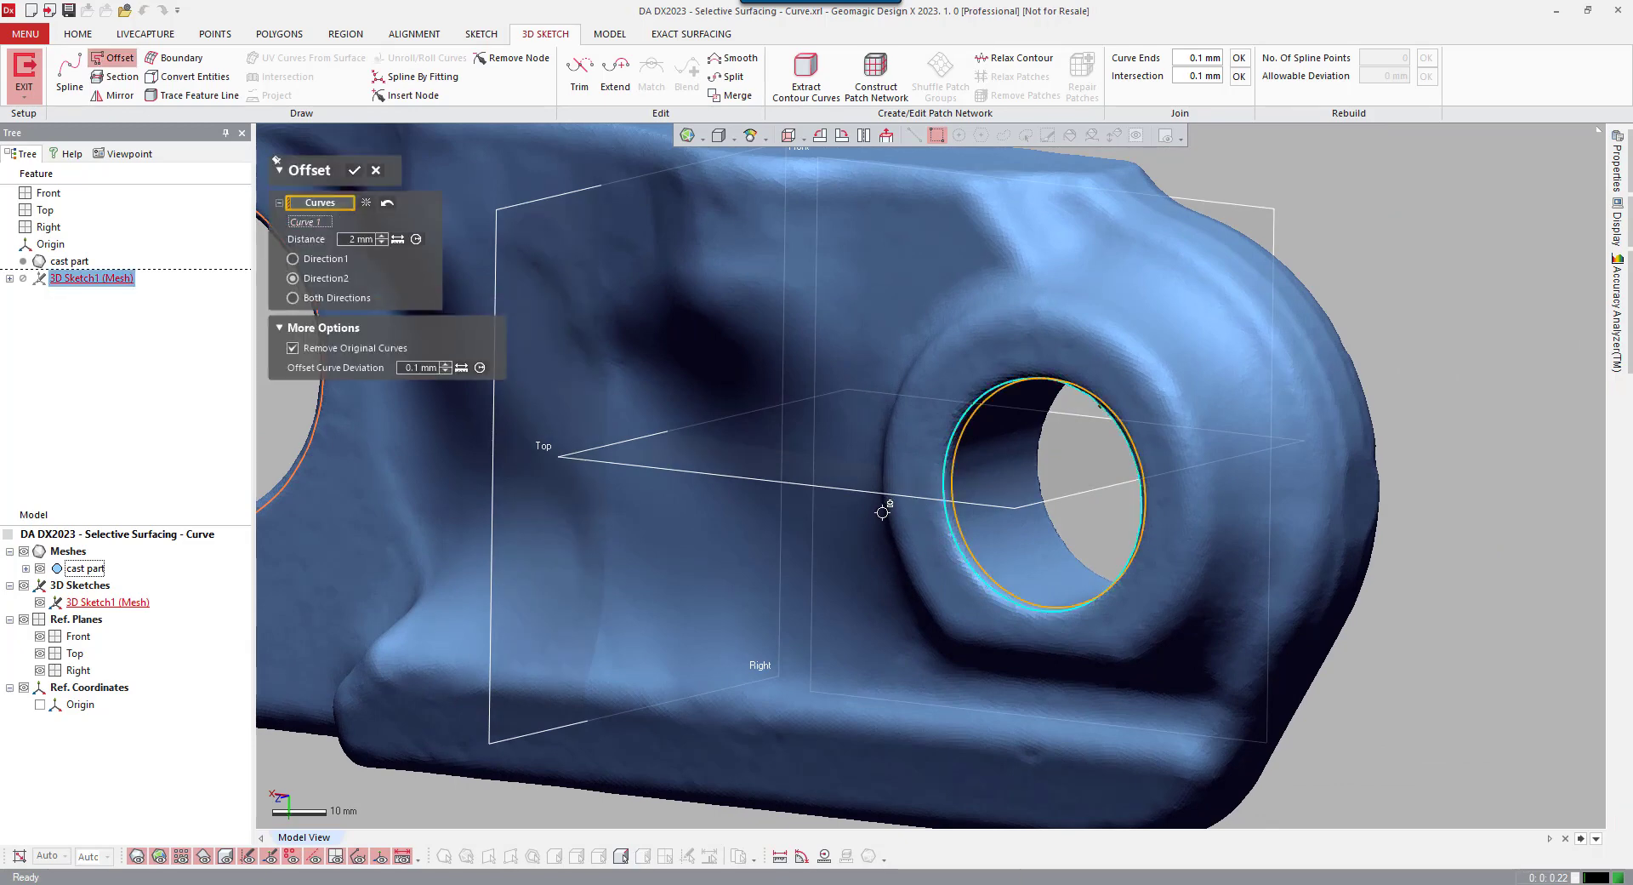
left_click(293, 258)
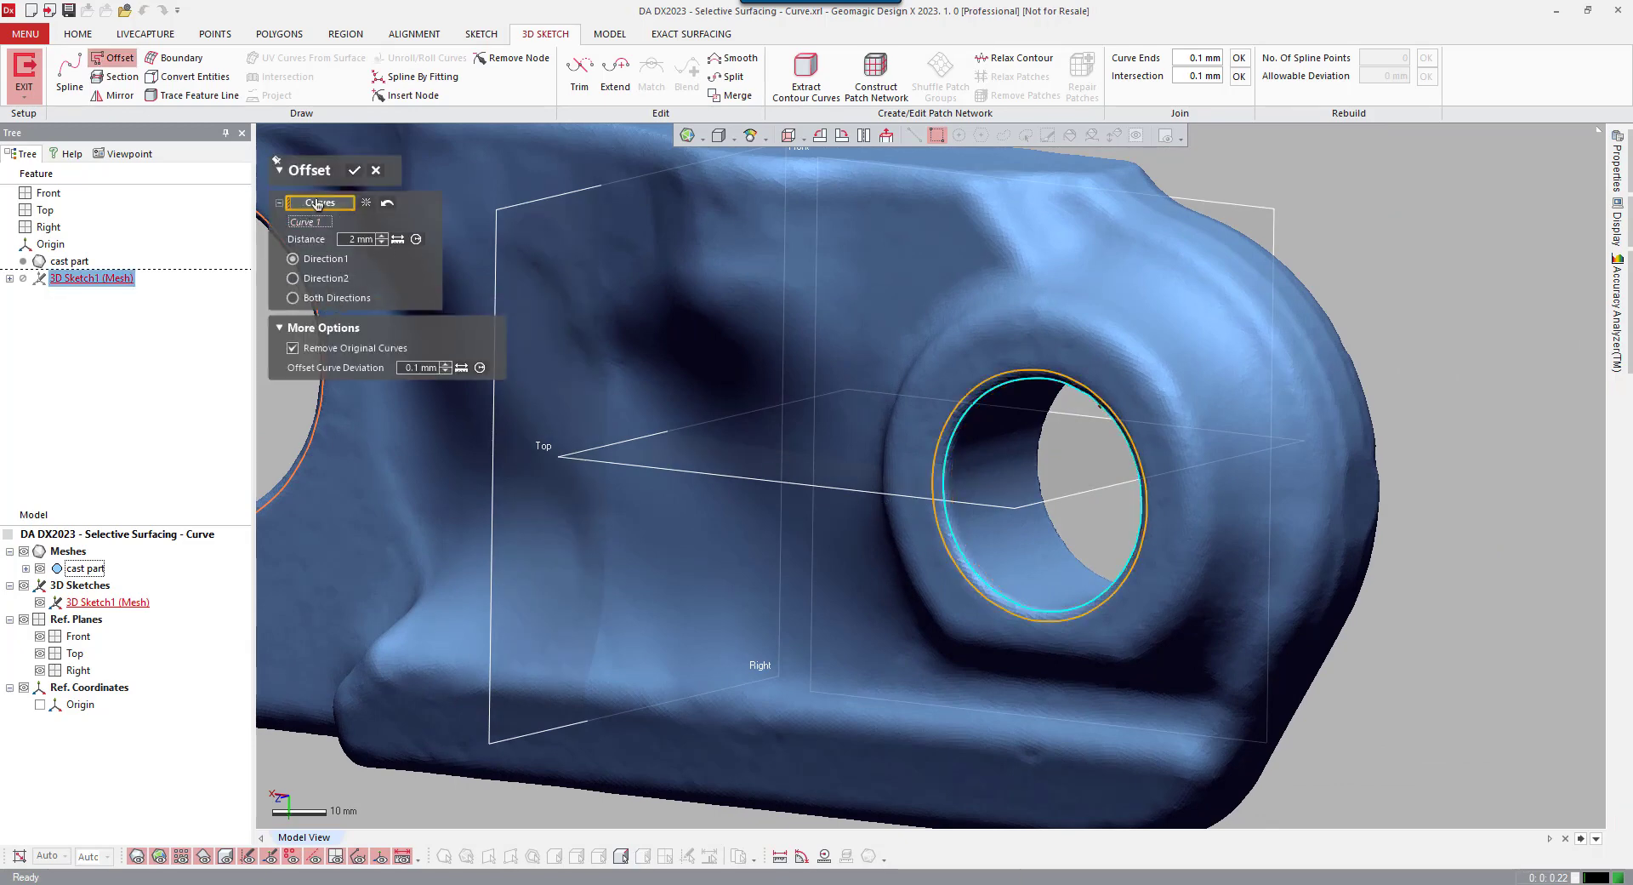
left_click(357, 174)
- Create a section curve around the part's upper flat face by moving a section plane up from the Top plane
scroll(519, 302, "down", 3)
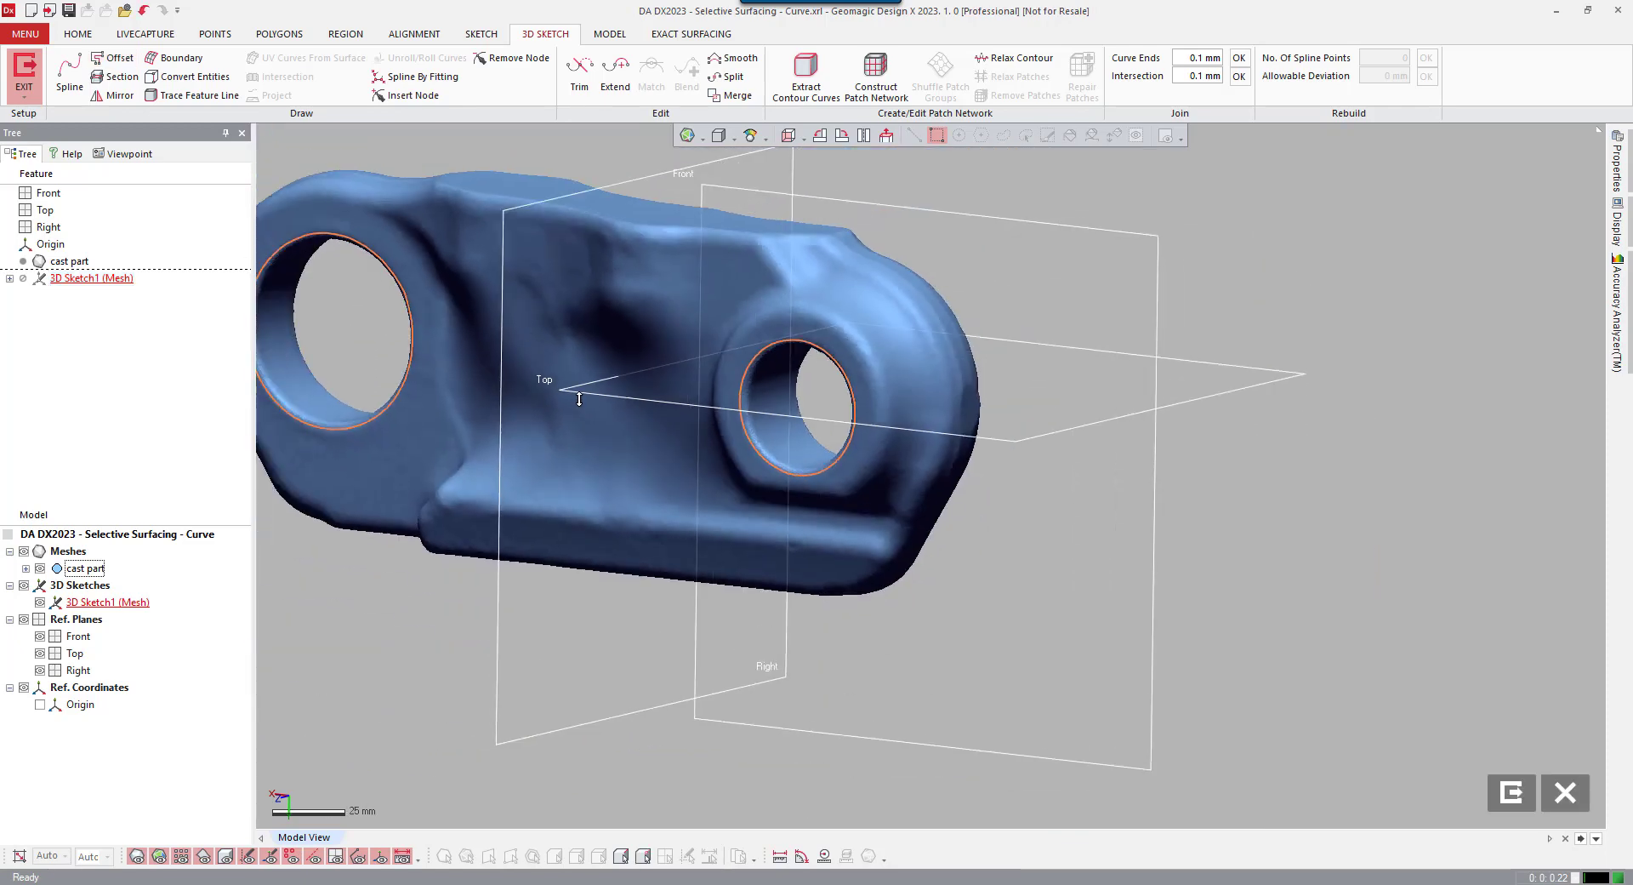
right_click_drag(596, 408, 808, 446, "ctrl")
right_click_drag(687, 453, 853, 370)
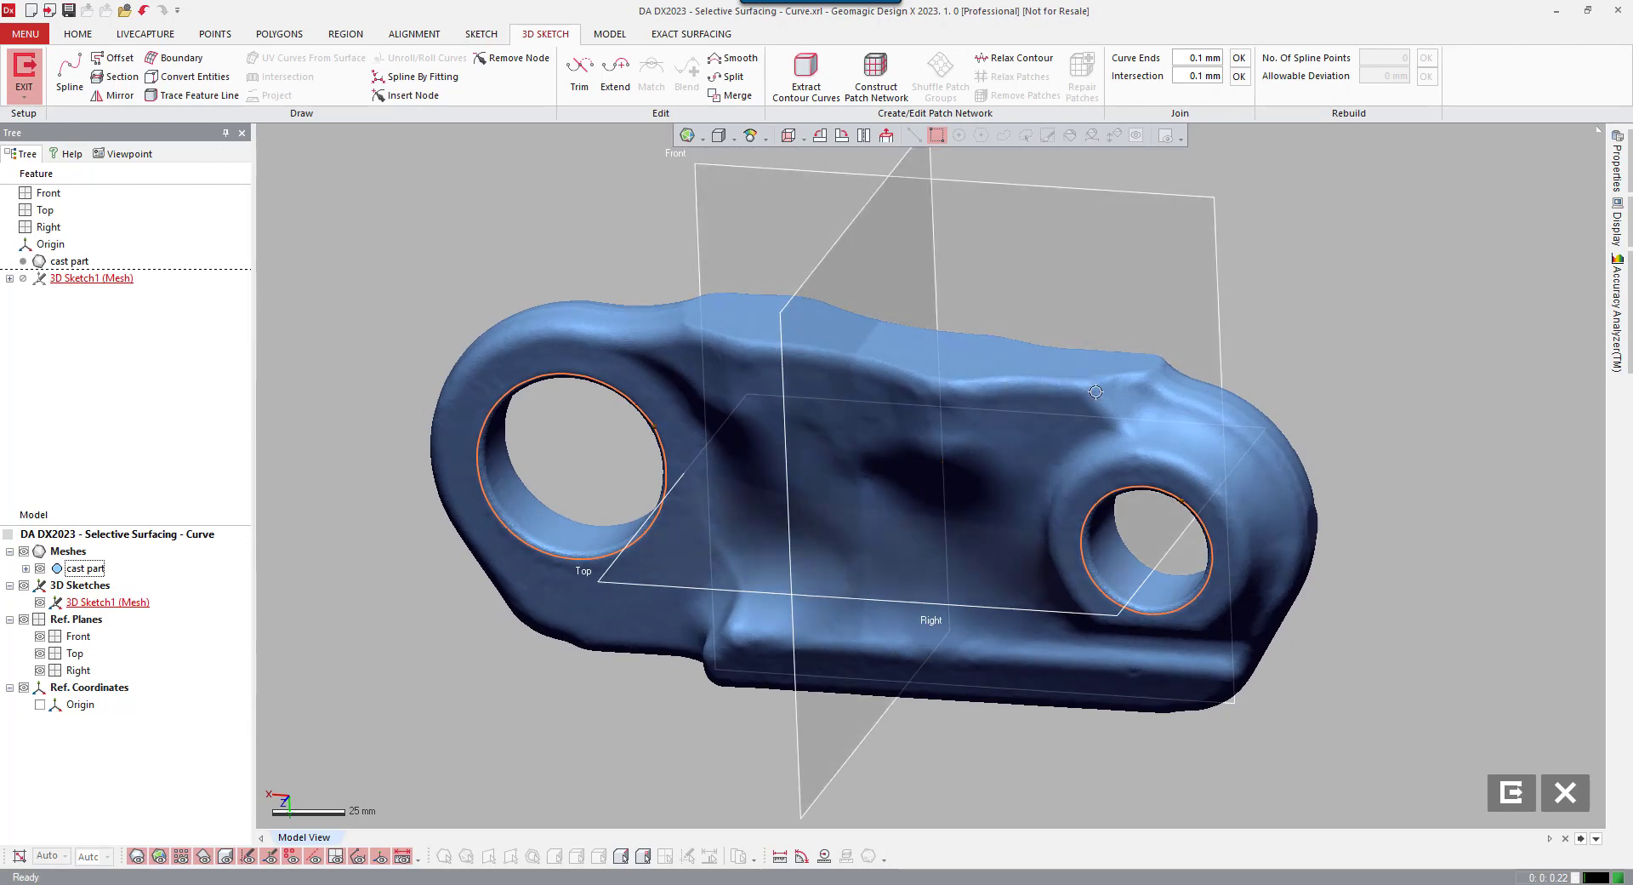
right_click_drag(1004, 437, 904, 402)
scroll(875, 395, "up", 3)
right_click_drag(864, 473, 449, 296)
right_click_drag(667, 360, 273, 188)
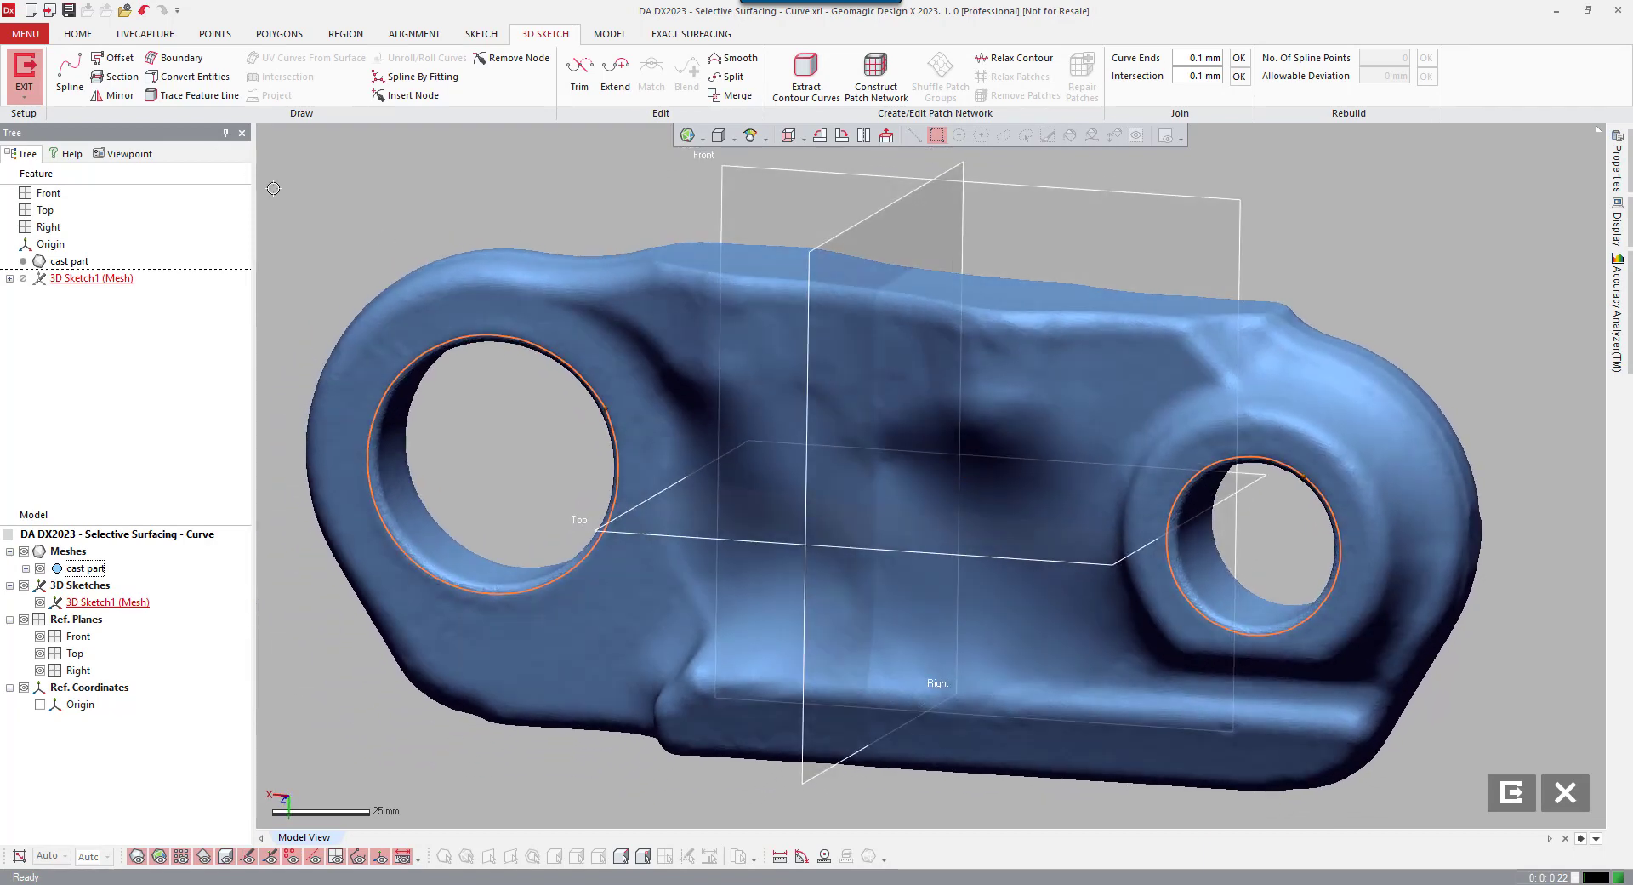
left_click(122, 78)
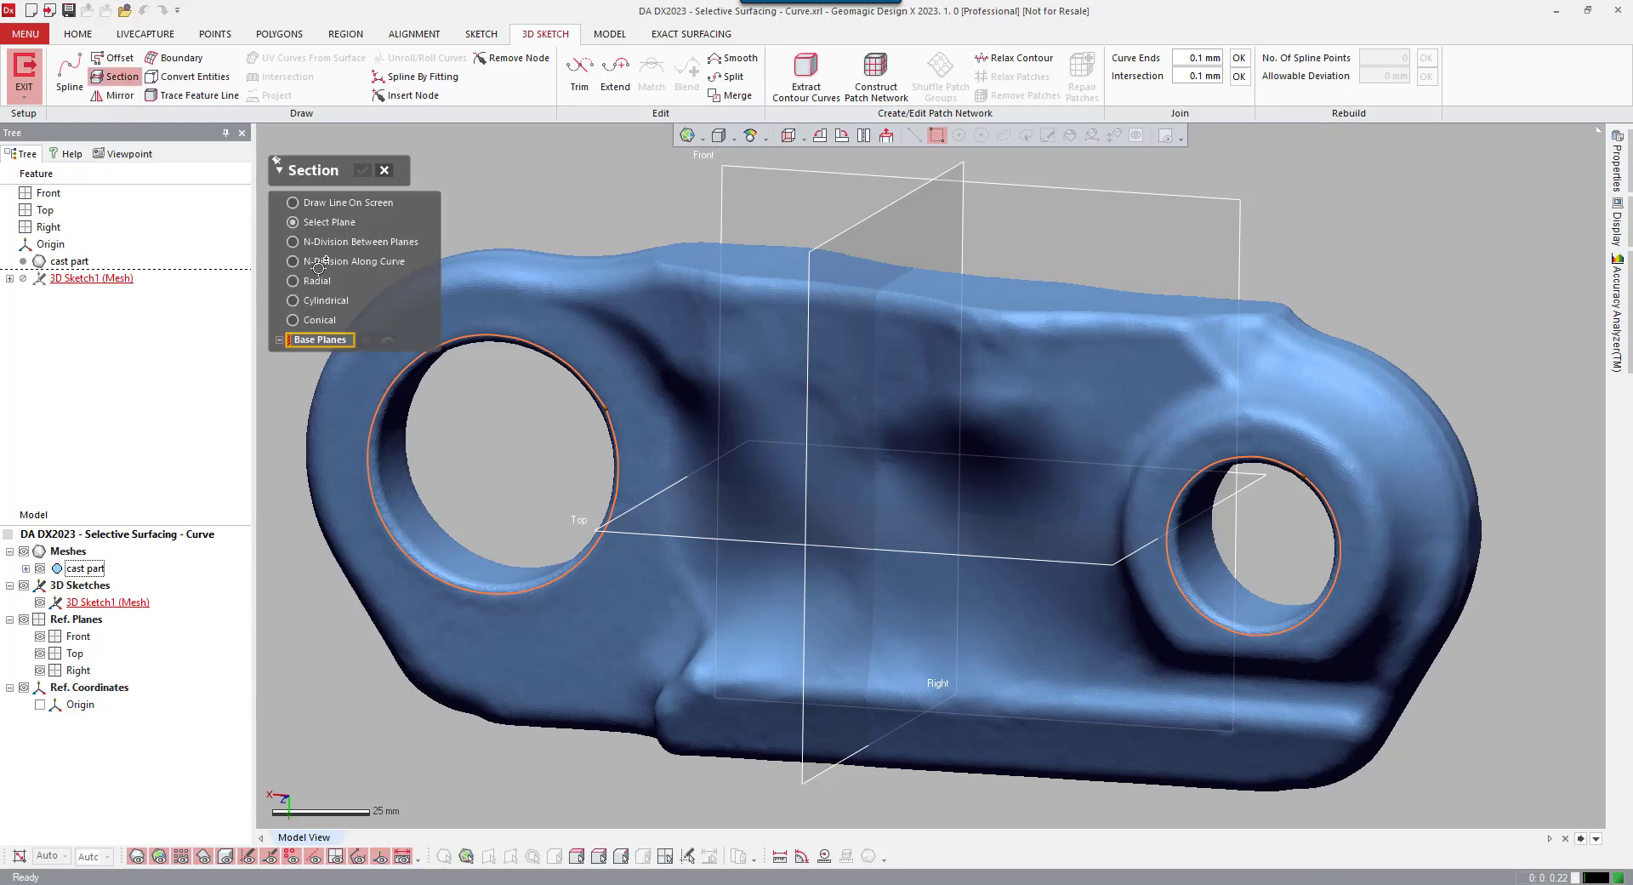
left_click(631, 500)
right_click_drag(859, 510, 471, 483)
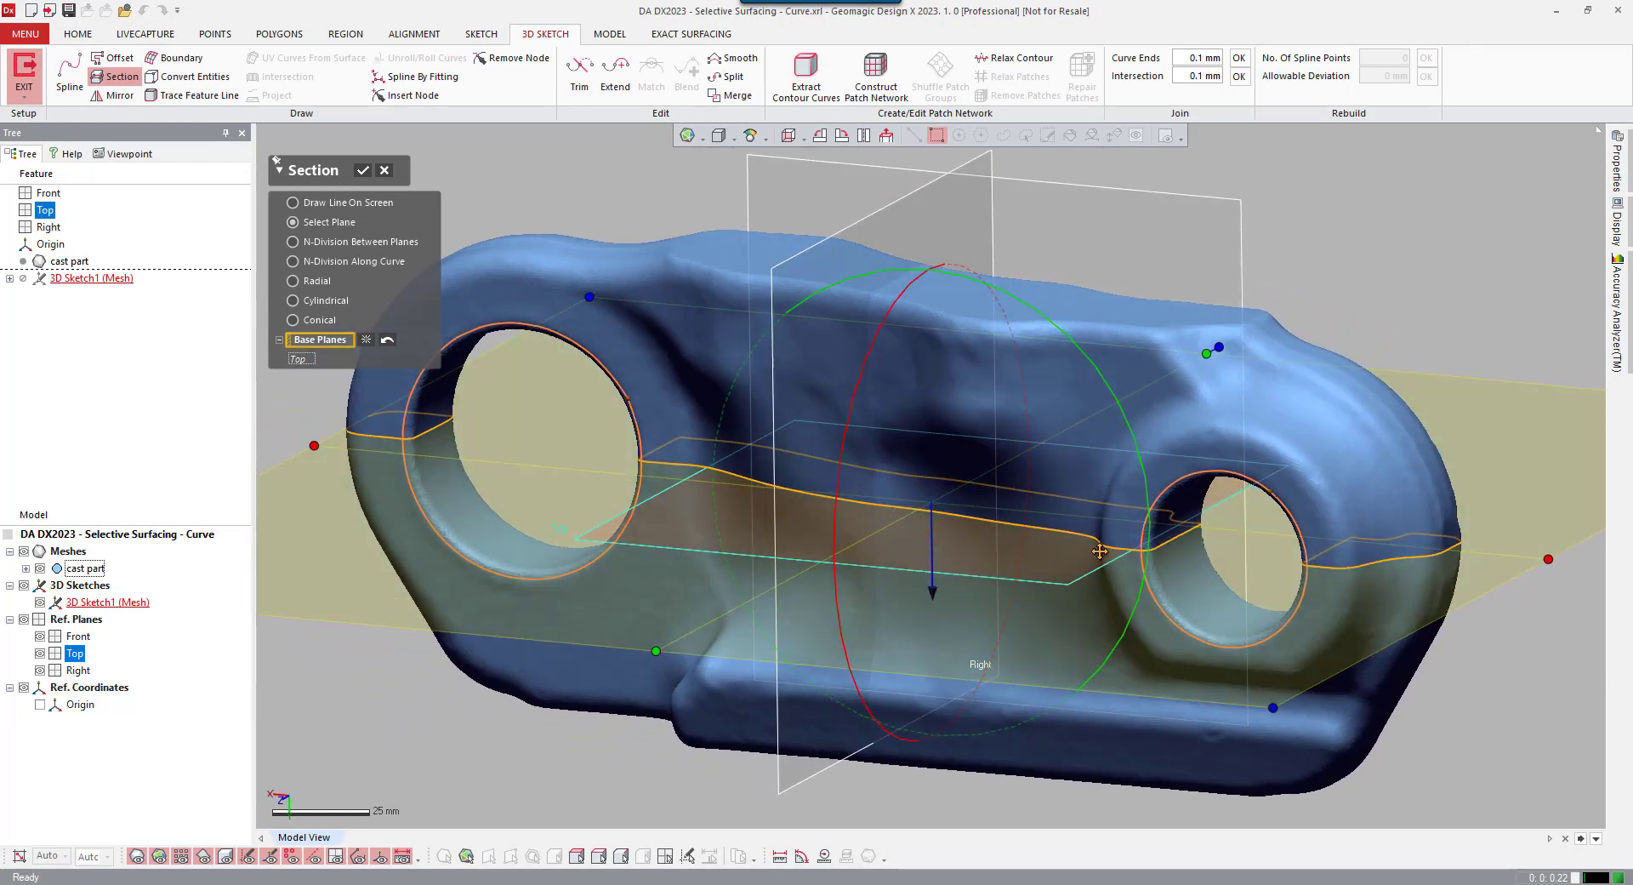
left_click_drag(936, 594, 926, 388)
right_click_drag(941, 434, 677, 355)
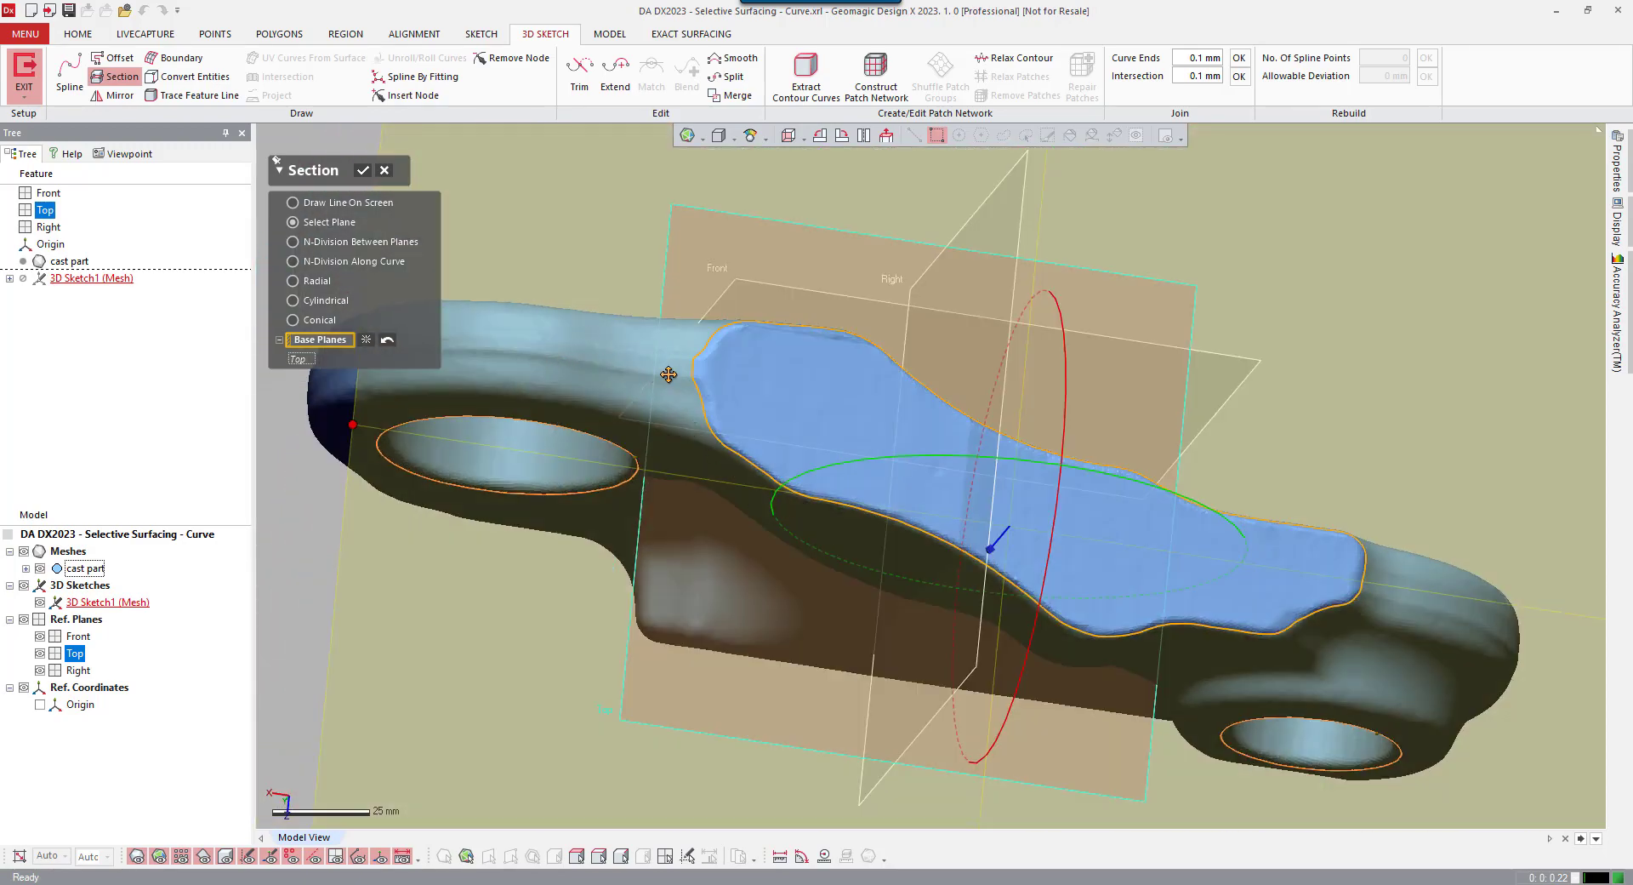
right_click_drag(1059, 489, 783, 390)
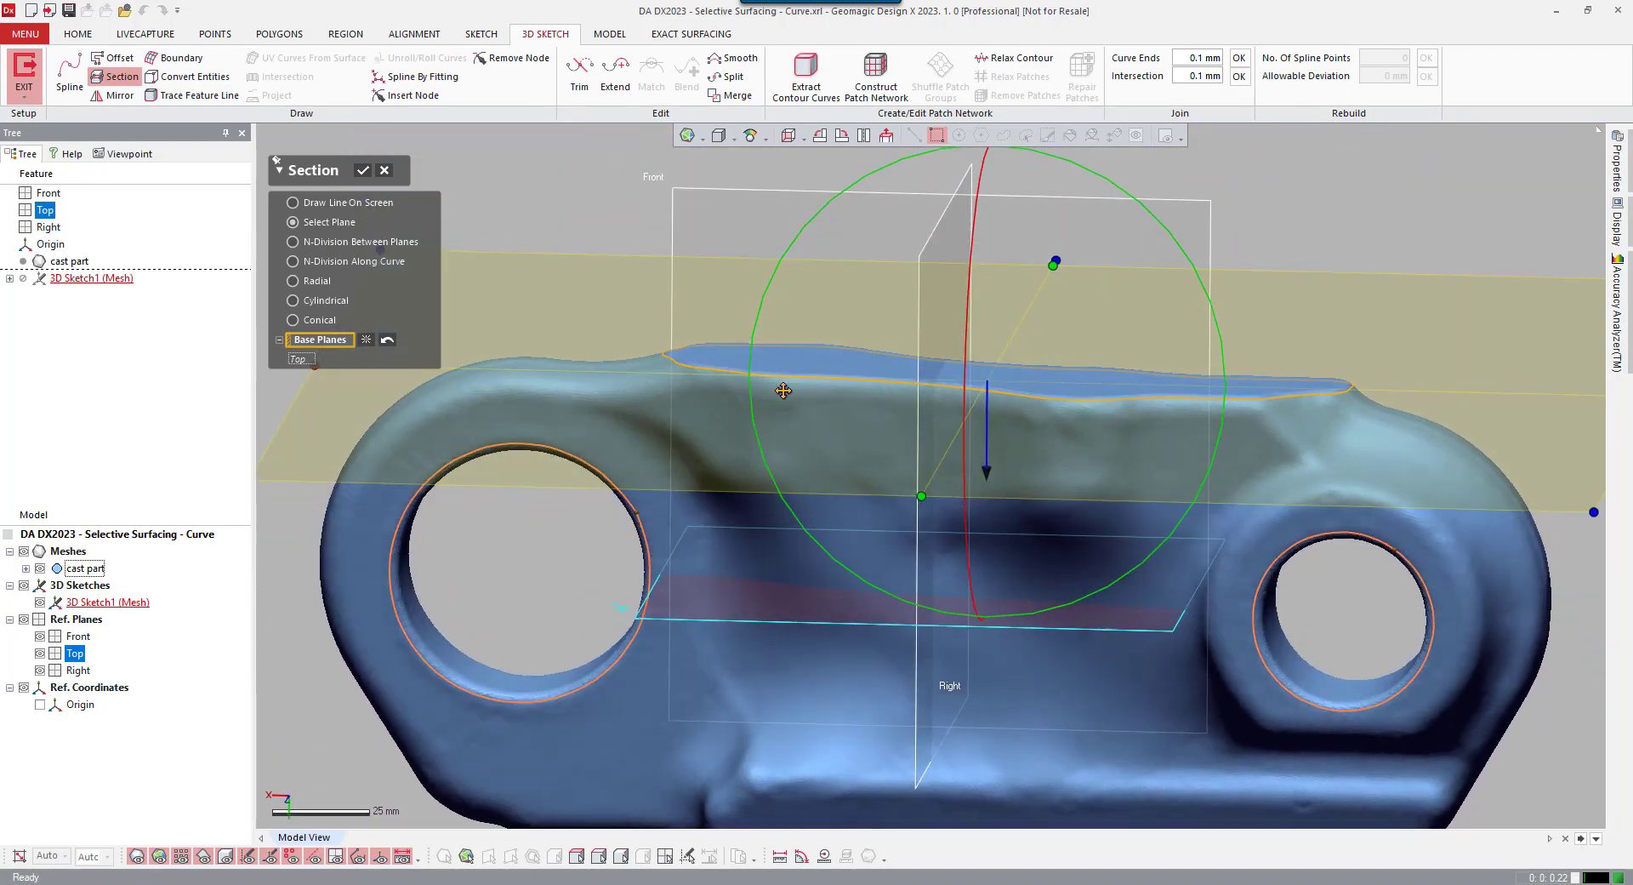
left_click(364, 174)
- Create a second section curve around the part's lower flat face by moving a section plane down from the Top plane
right_click_drag(800, 493, 582, 630)
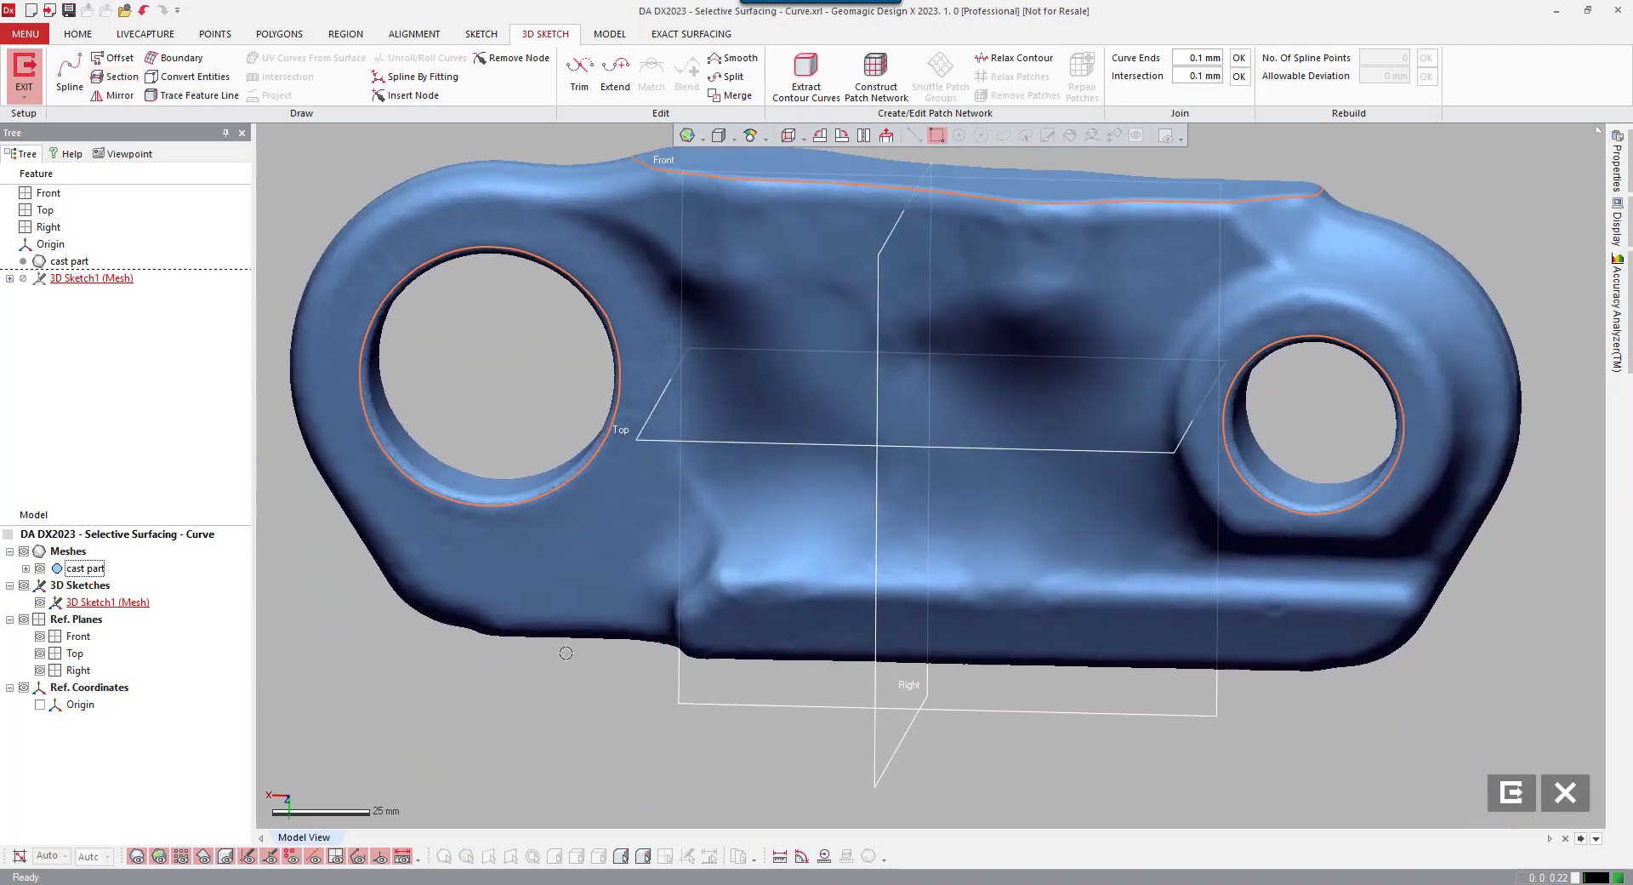
key("ctrl+space")
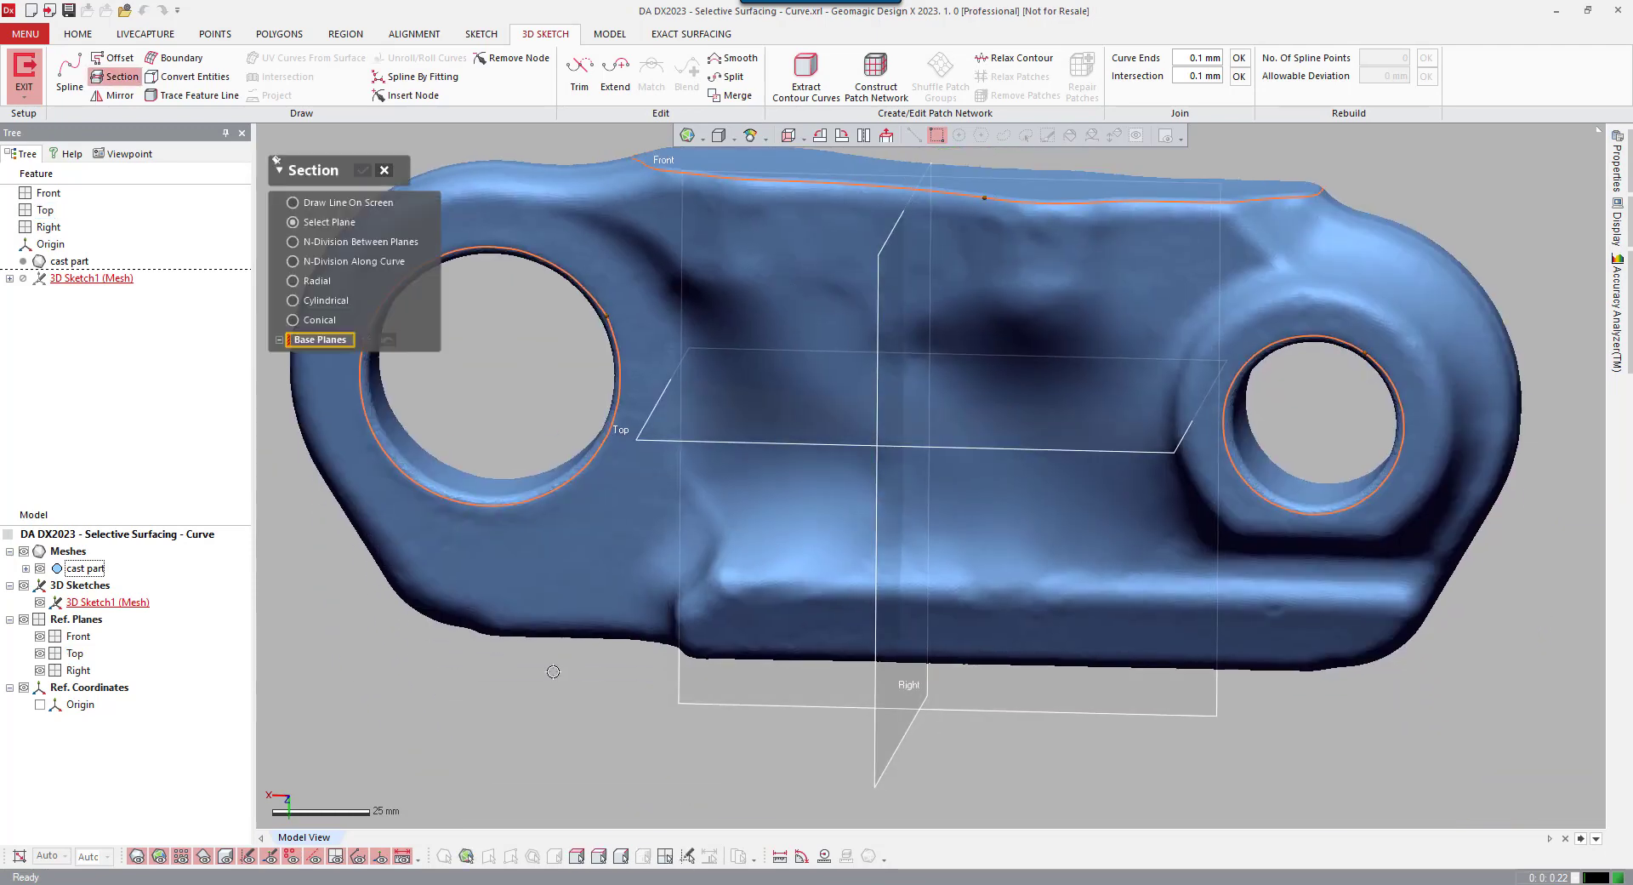
left_click(748, 444)
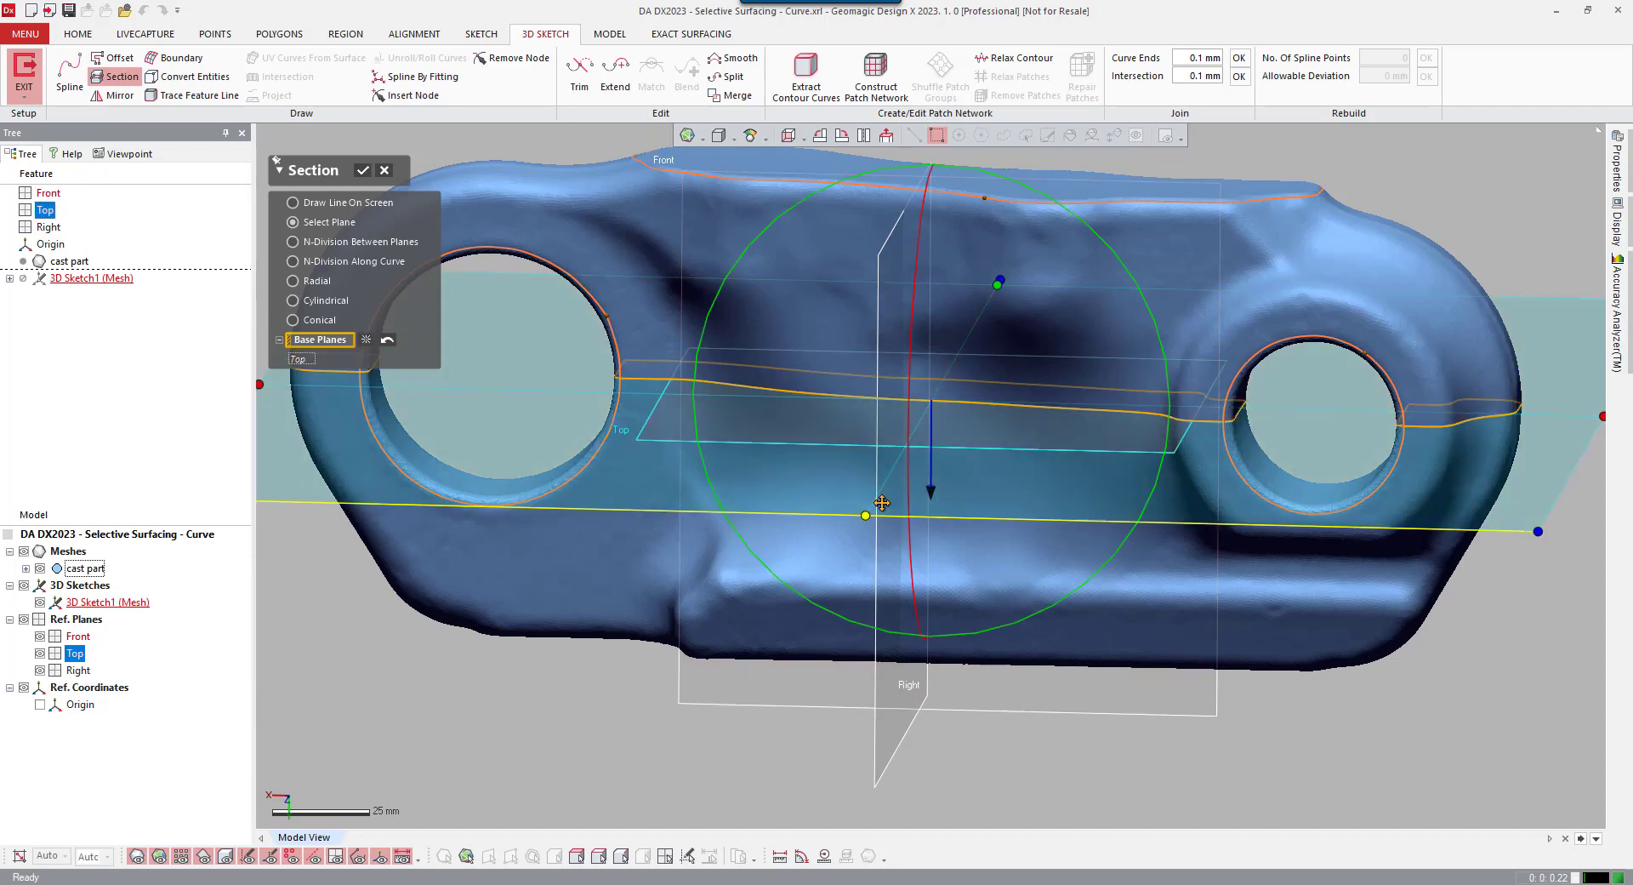
left_click_drag(934, 489, 930, 697)
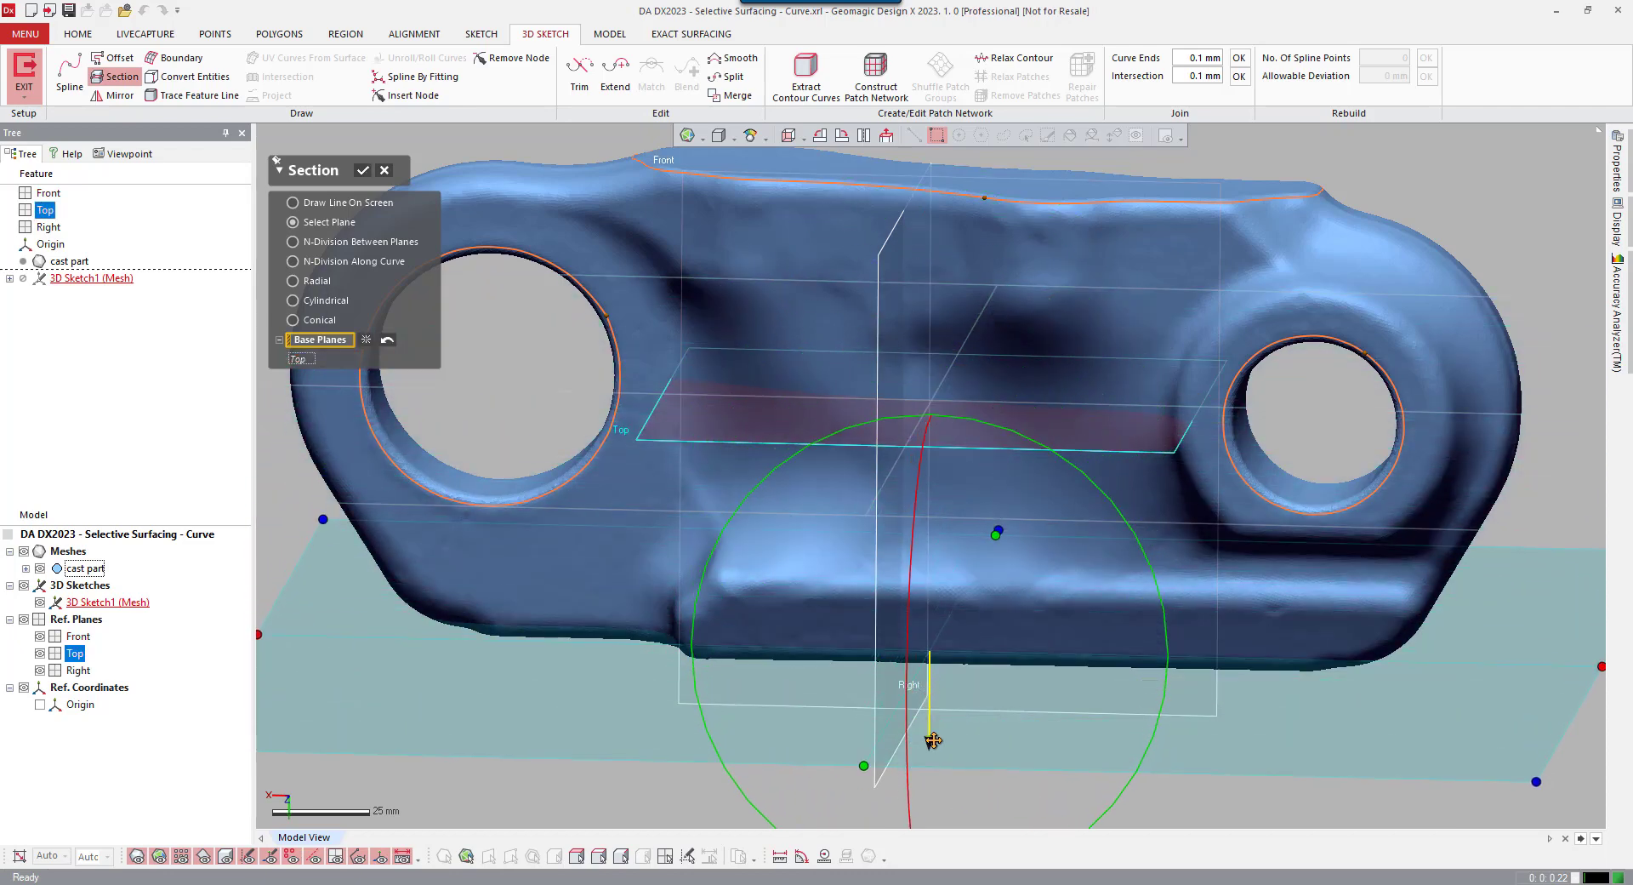
right_click_drag(930, 732, 838, 491)
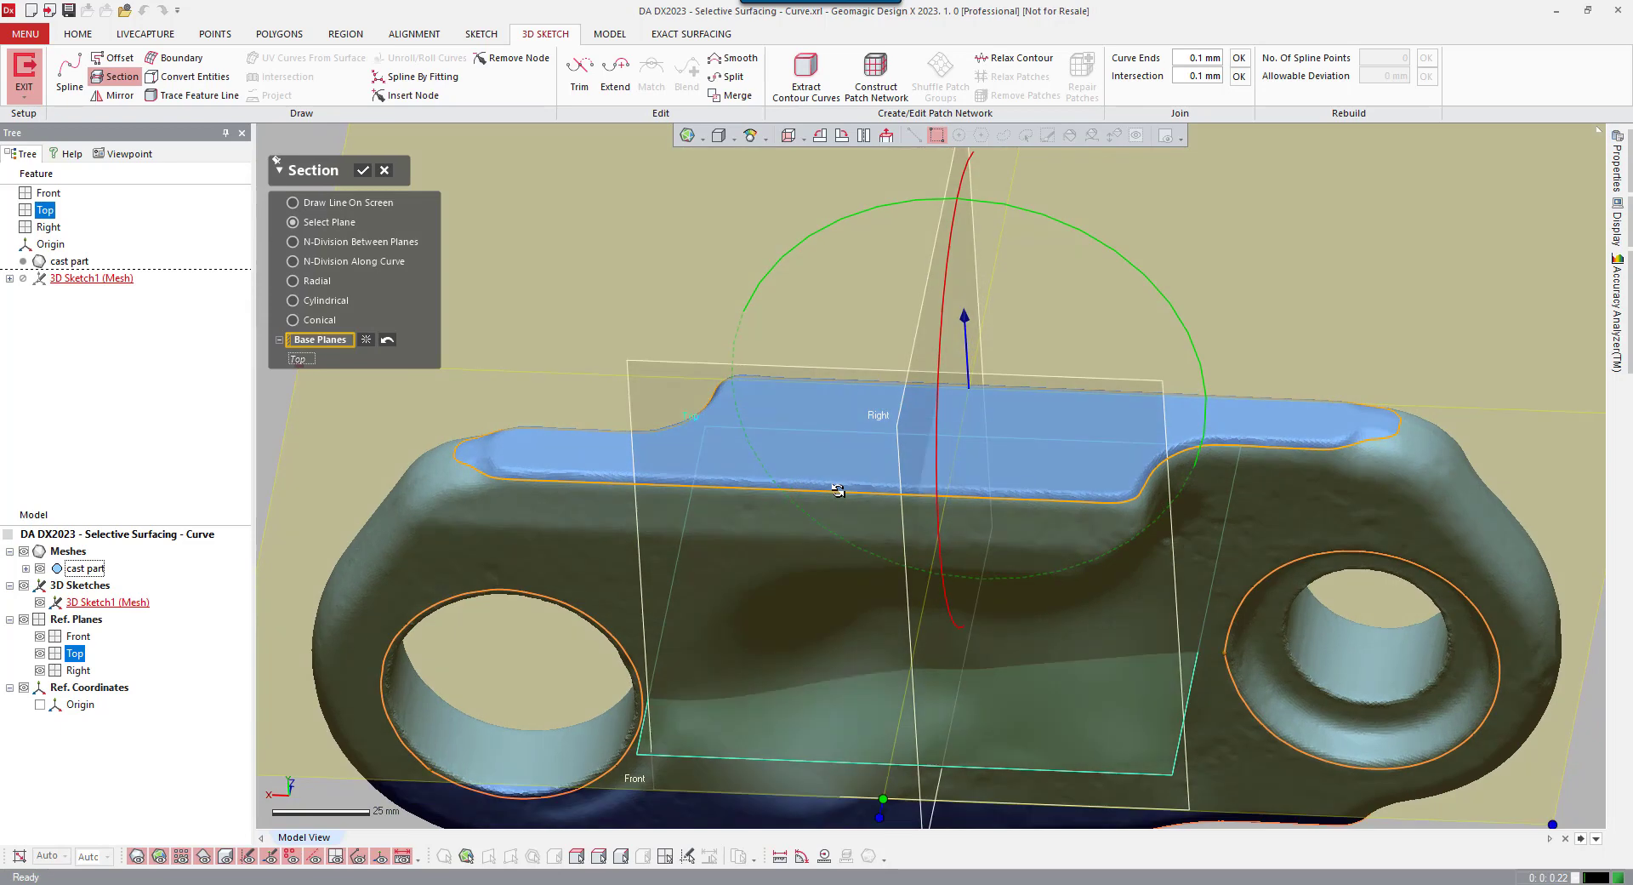
right_click_drag(908, 535, 951, 421)
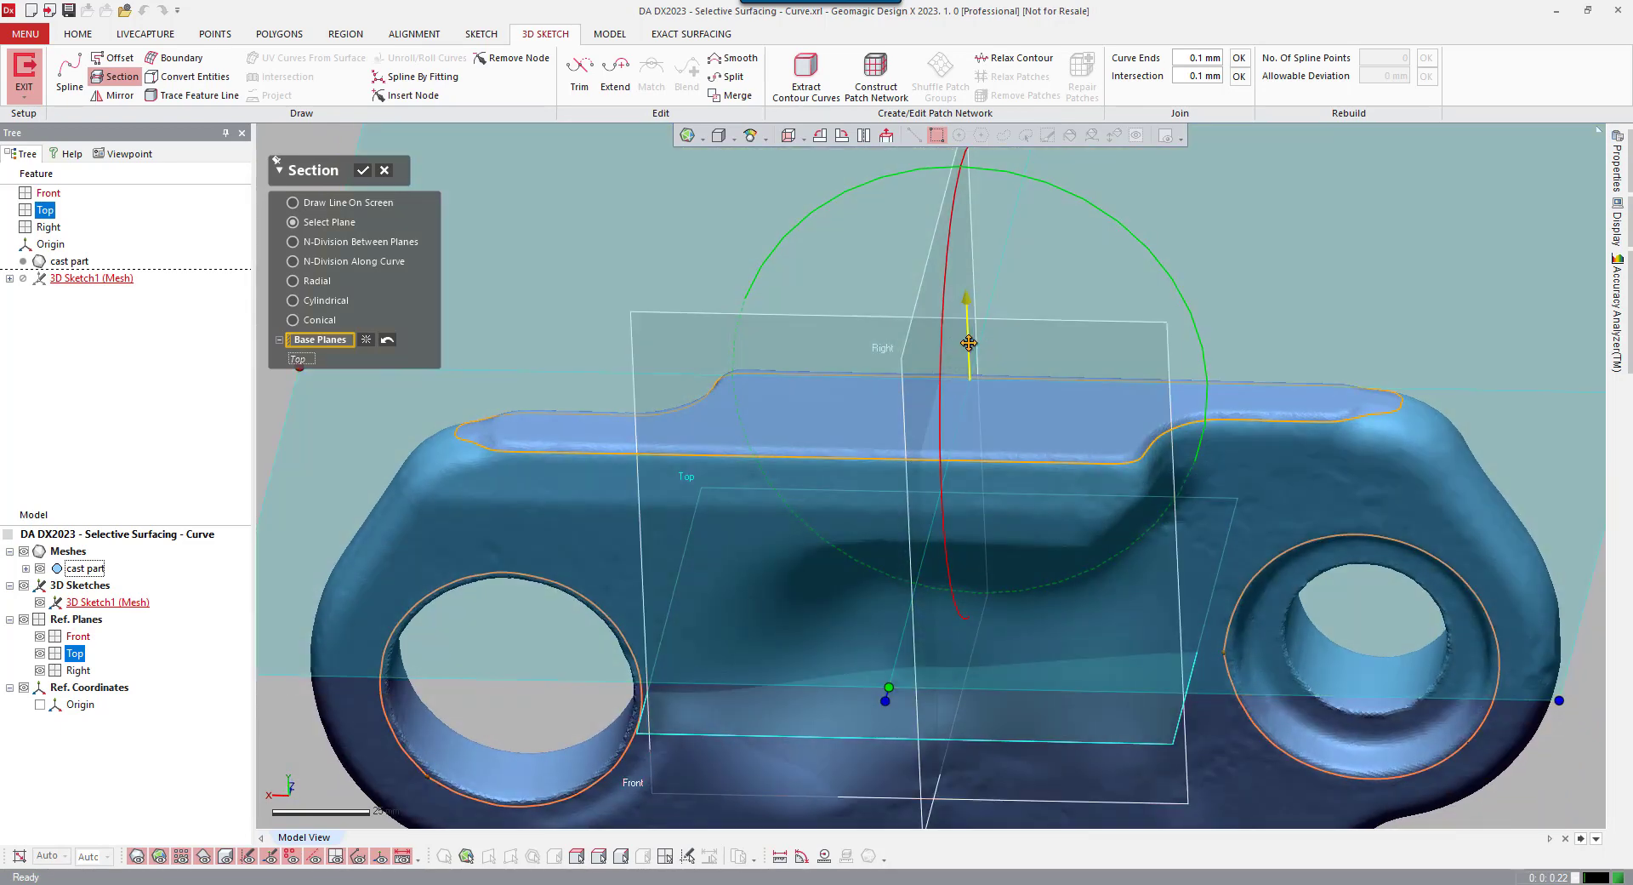
left_click_drag(969, 342, 968, 336)
right_click_drag(917, 562, 869, 554)
left_click(367, 173)
right_click_drag(792, 460, 746, 536)
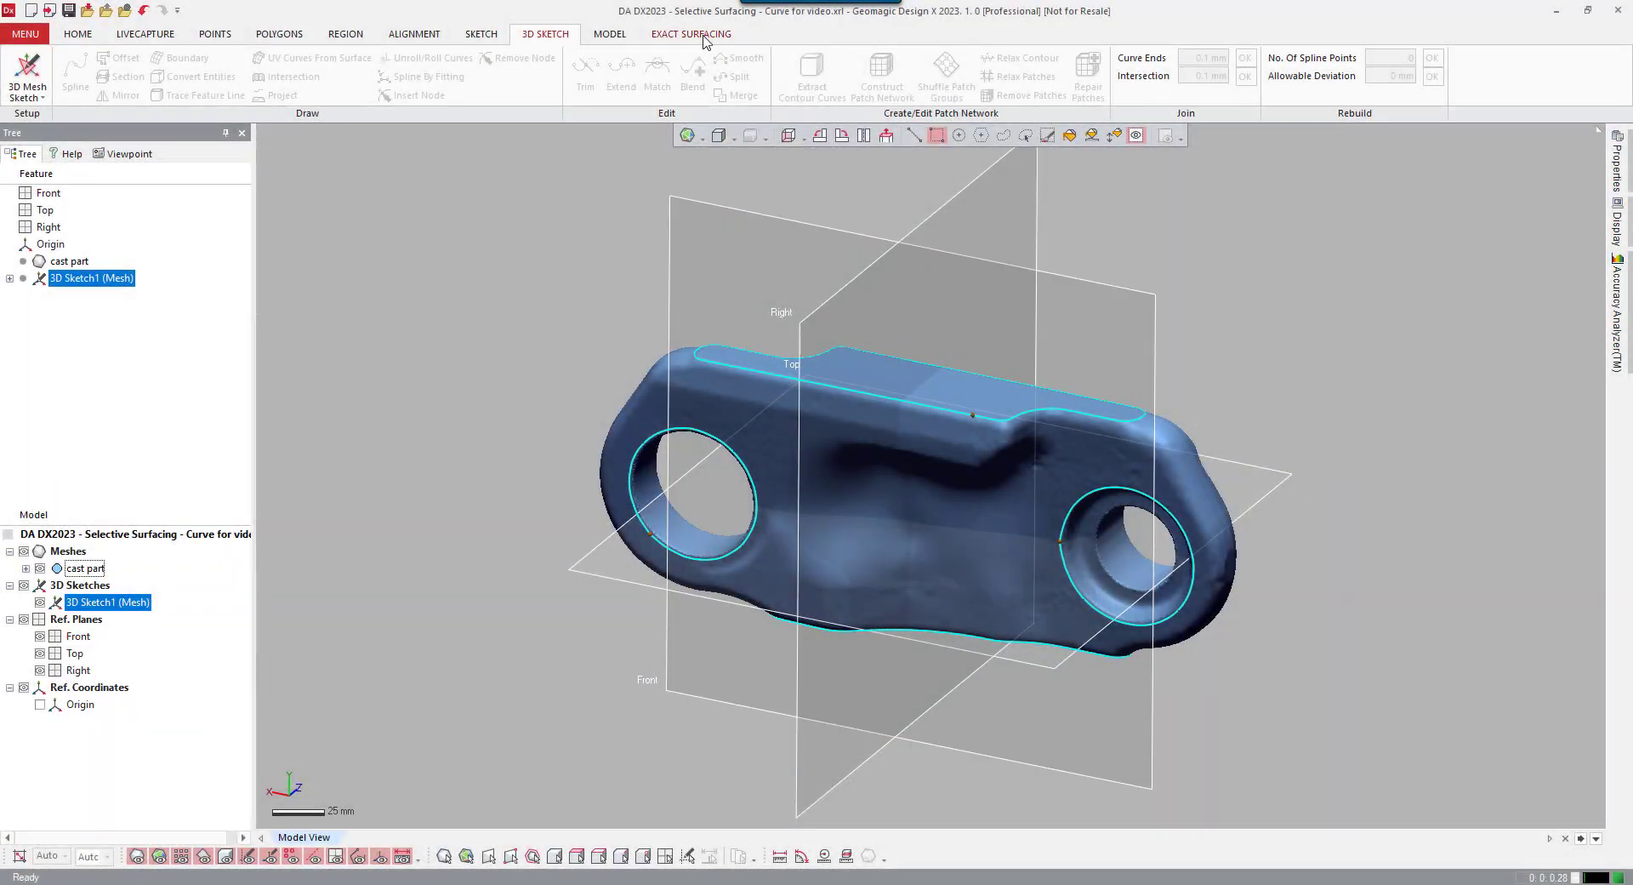
- Set up Auto Surface on the cast part mesh with Selective Surfacing by boundary curves, using all six sketch curves
left_click(704, 38)
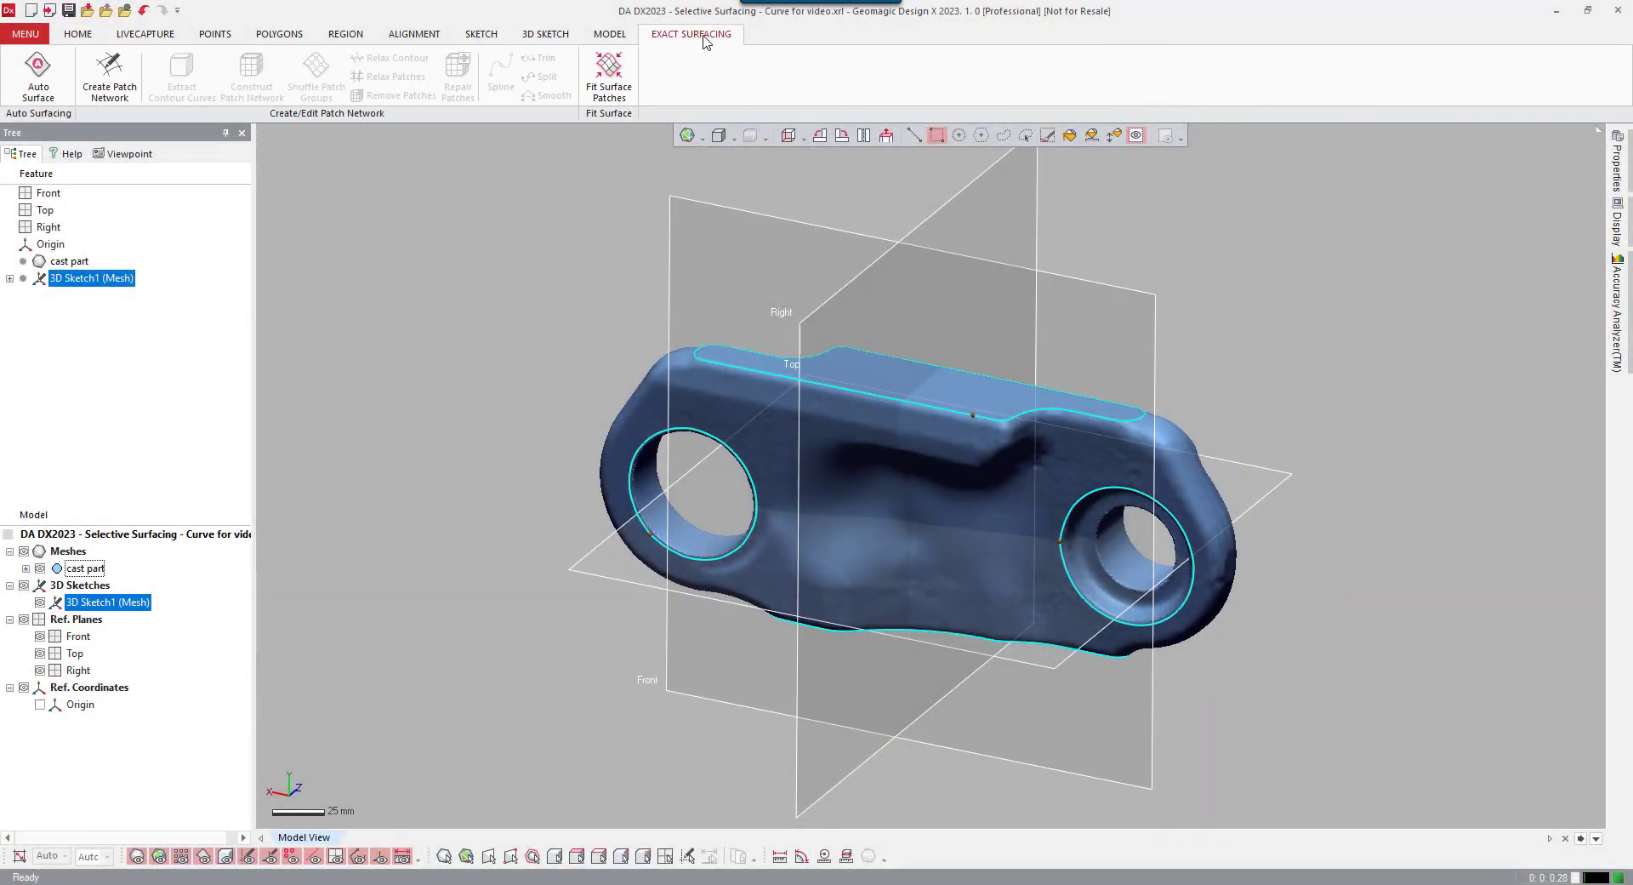
left_click(46, 83)
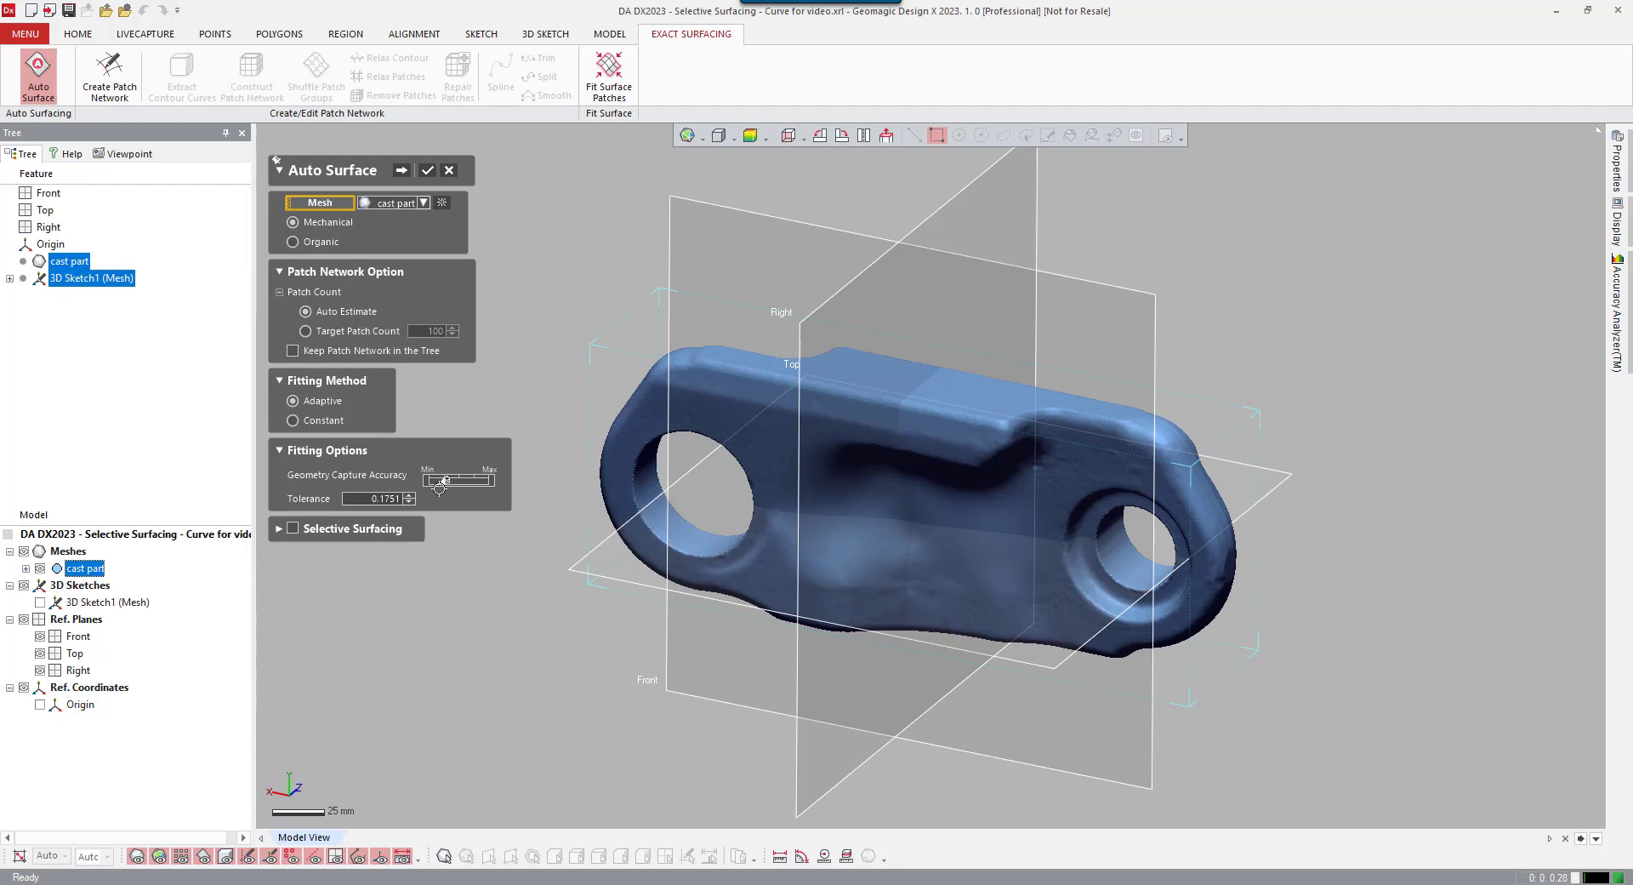
left_click(293, 529)
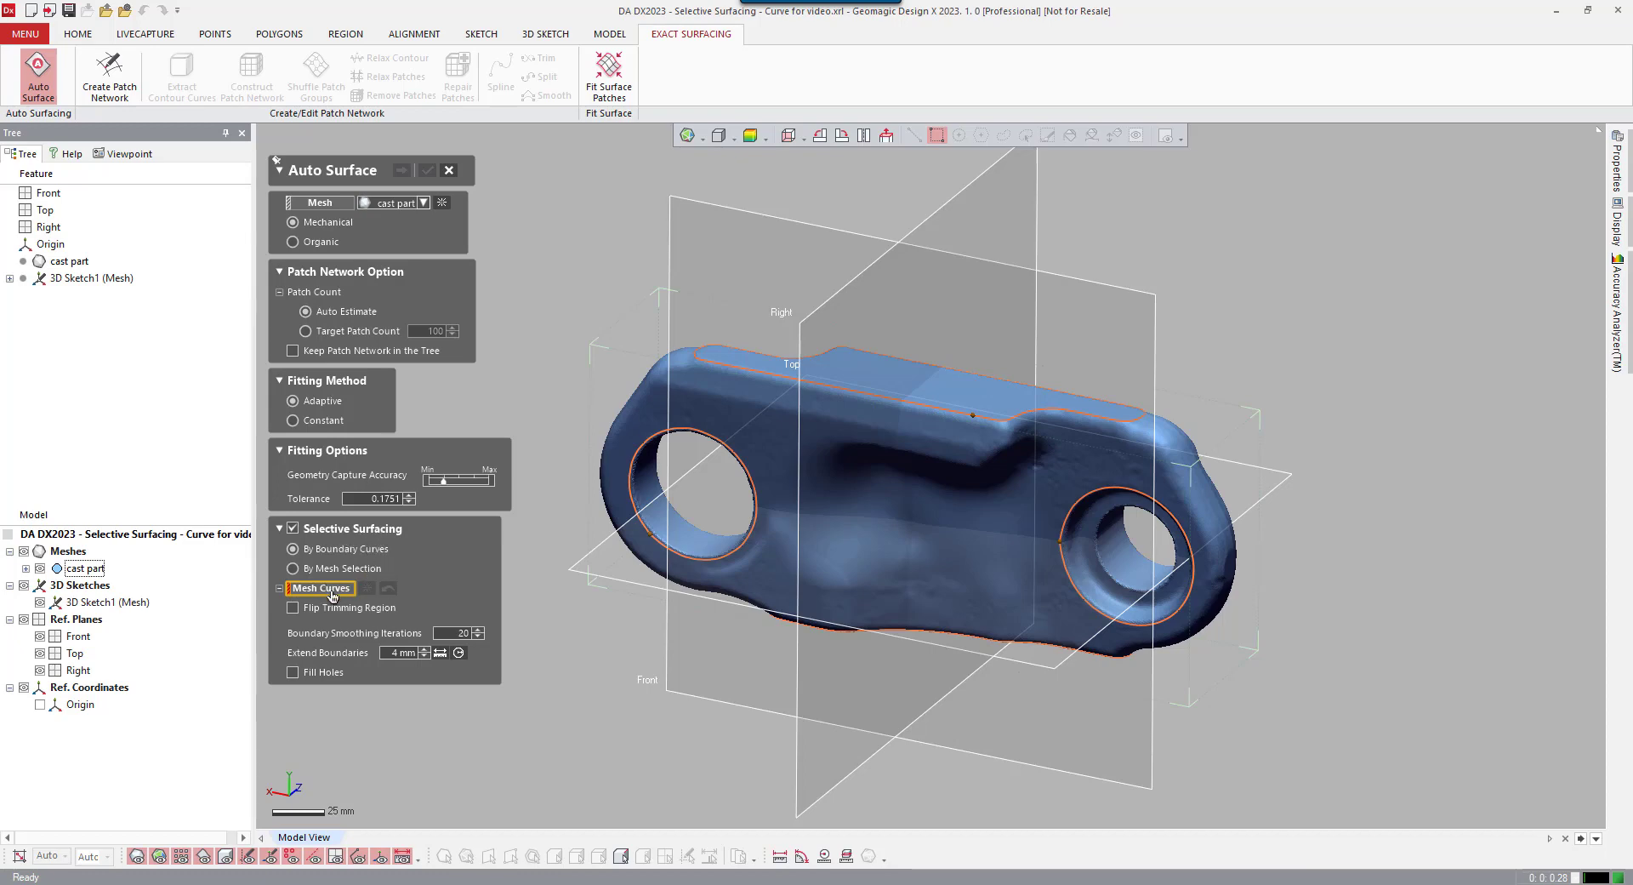
right_click(575, 729)
left_click(616, 773)
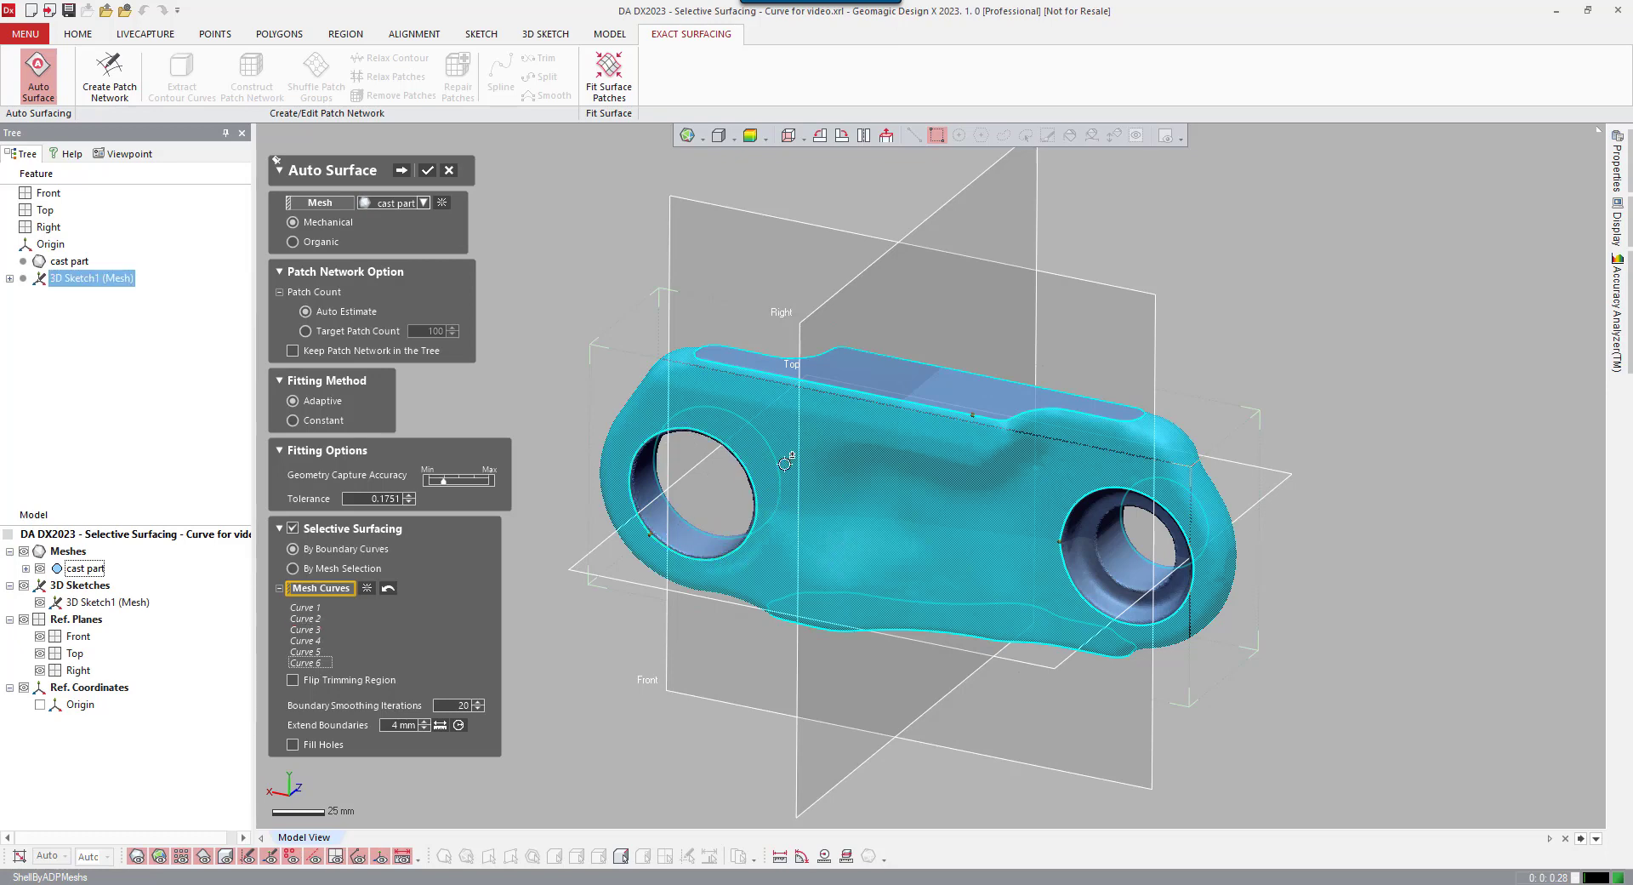
mouse_move(899, 549)
right_mouse_down()
mouse_move(862, 561)
mouse_move(850, 547)
right_mouse_up()
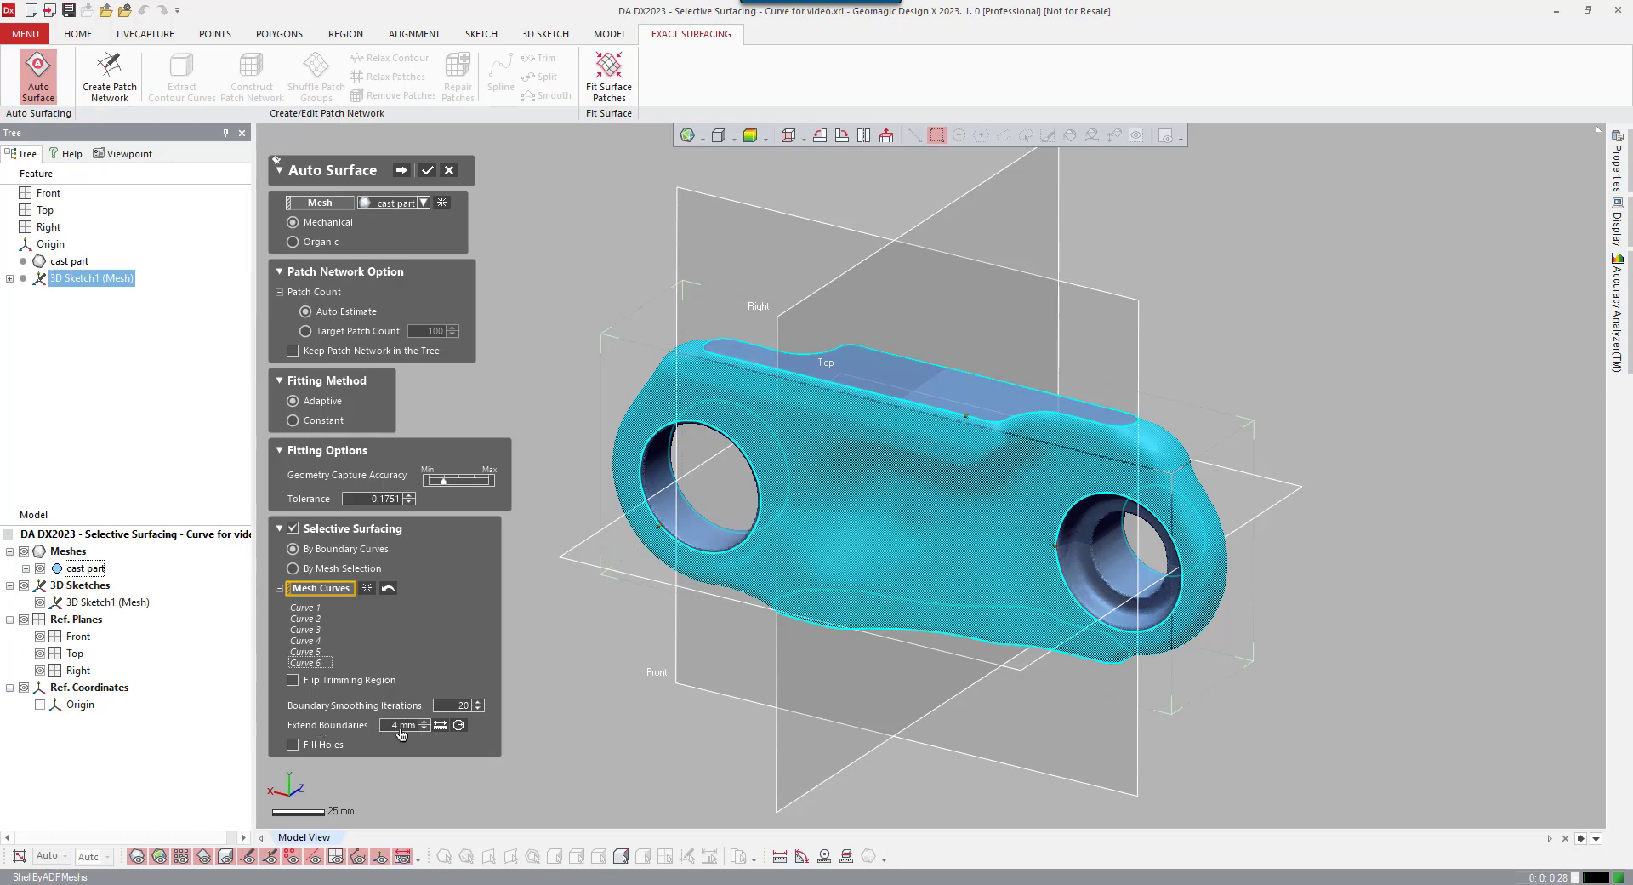
- Generate the trimmed mesh with 4 mm boundary extension and its patch network, and fit the auto surface
scroll(641, 469, "up", 5)
scroll(641, 469, "up", 3)
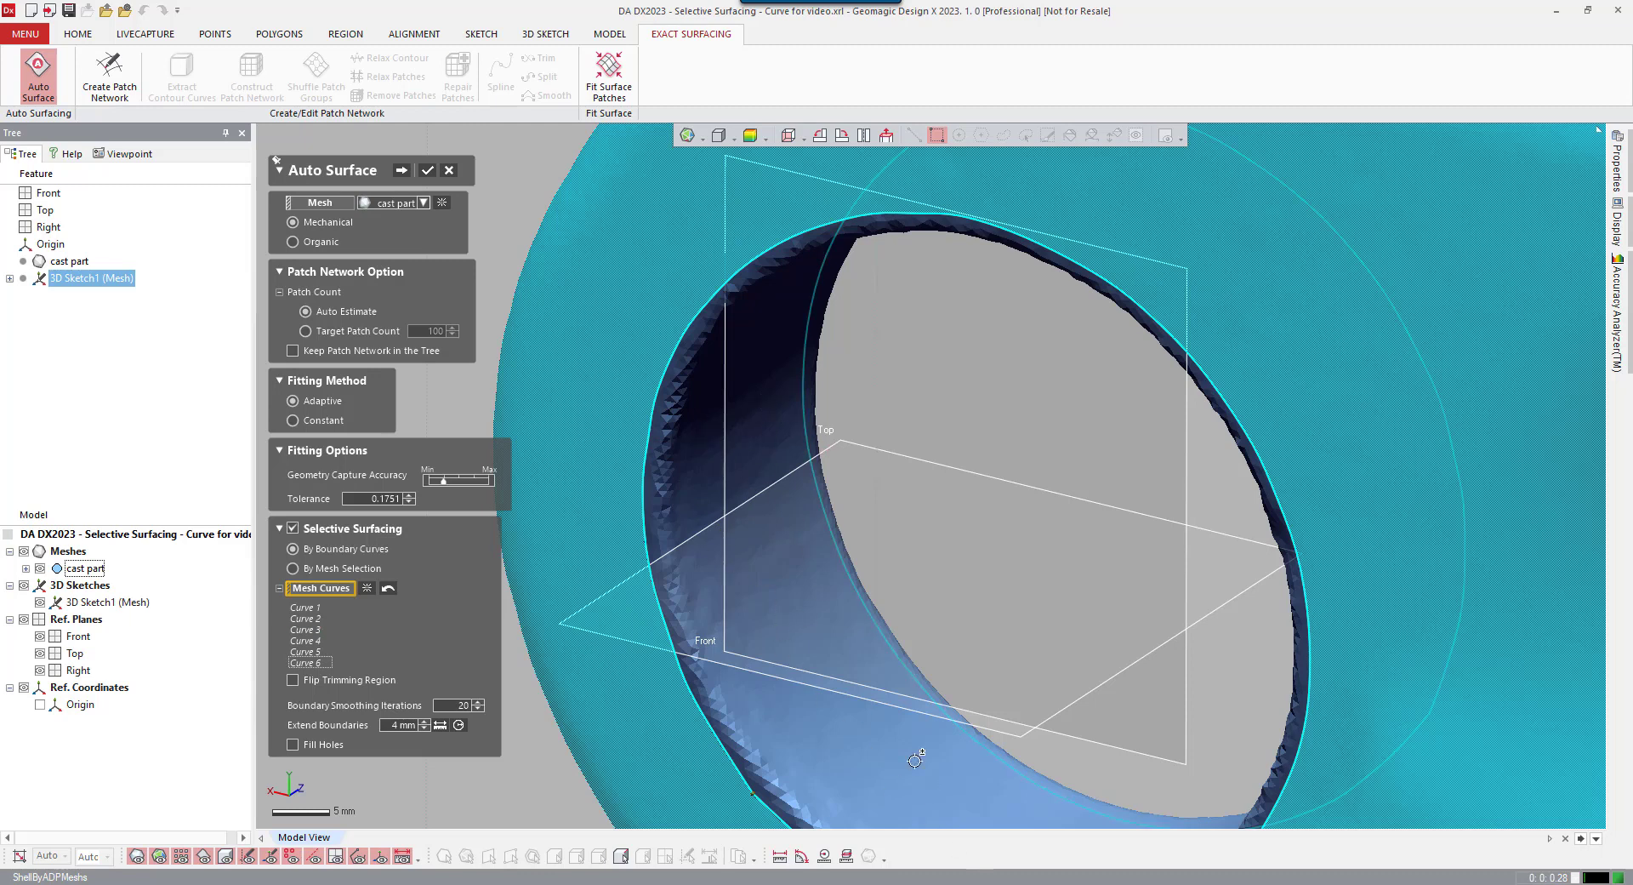
scroll(793, 567, "down", 10)
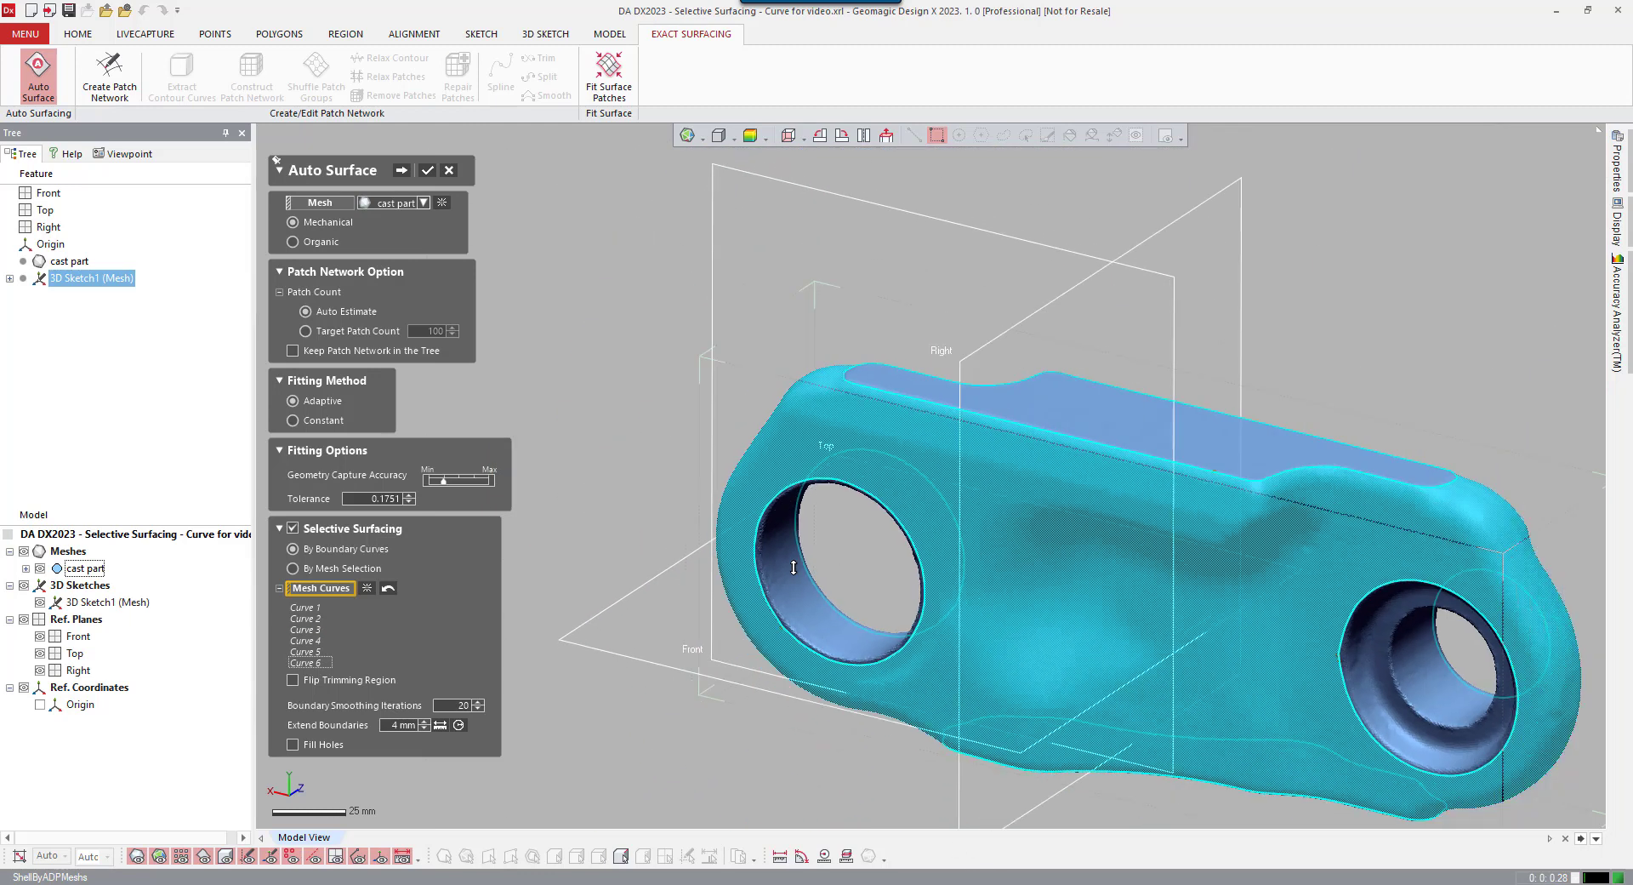
right_click_drag(953, 602, 832, 535, "ctrl")
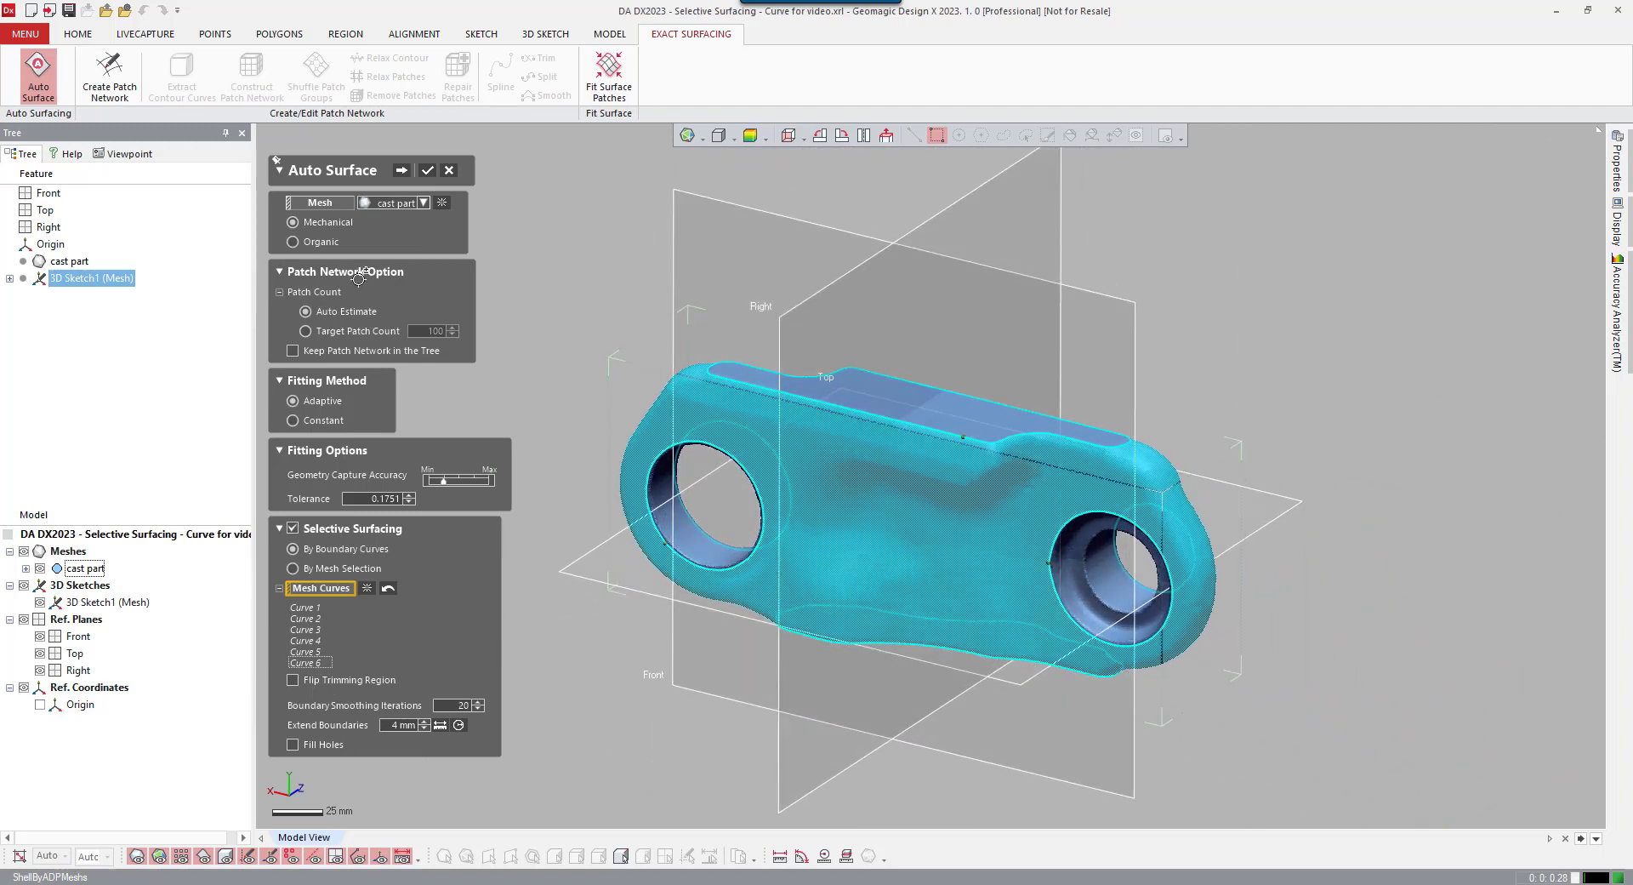
left_click(402, 171)
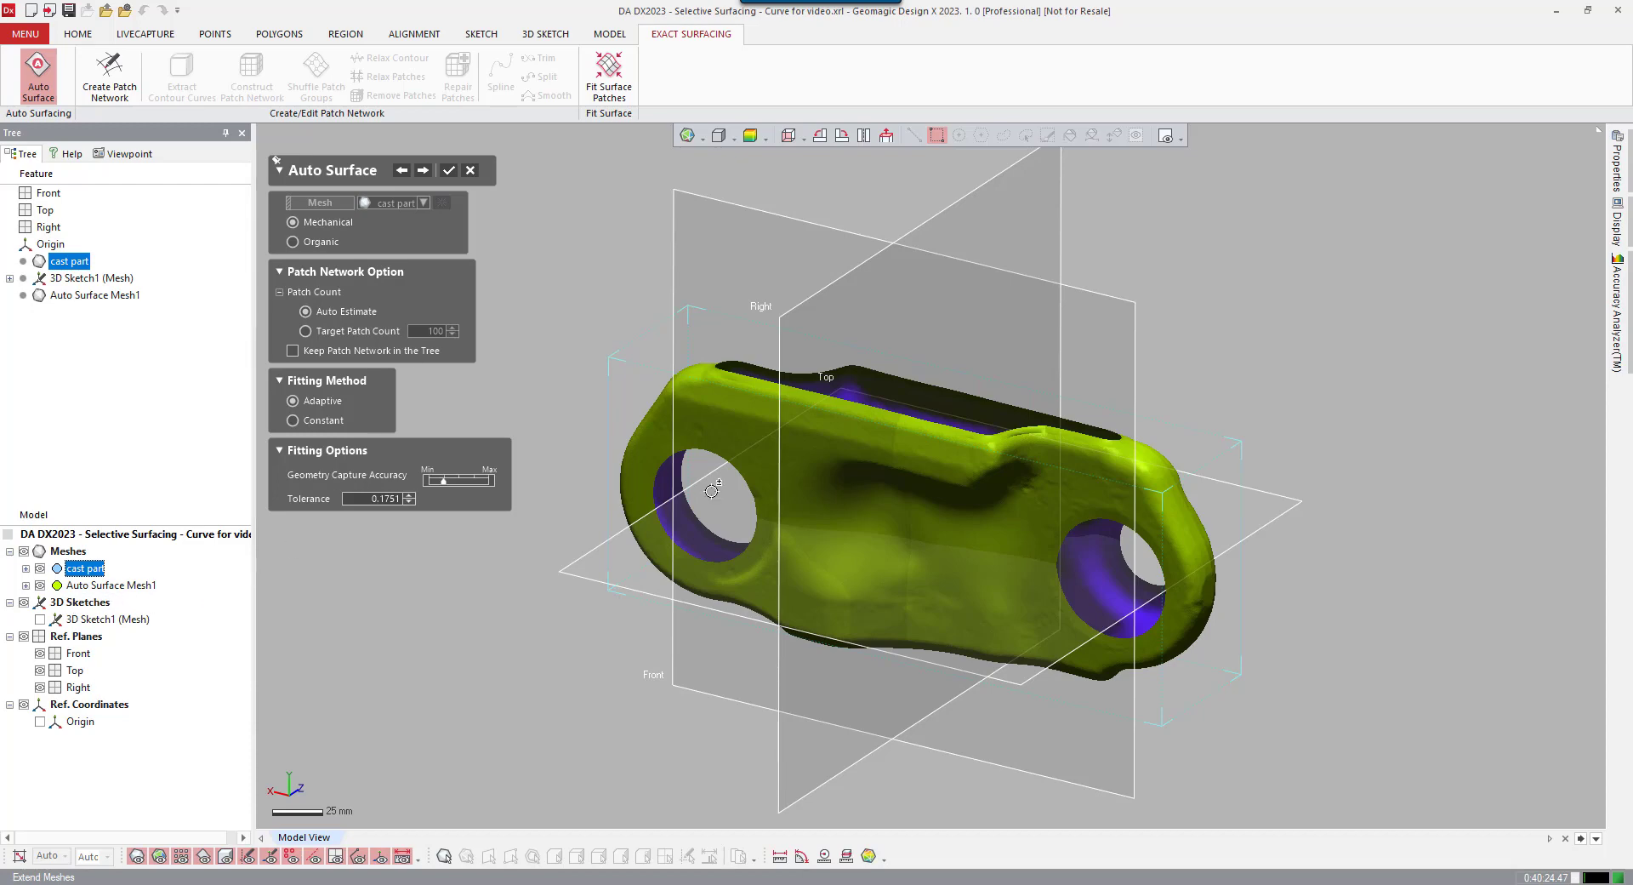
right_click_drag(896, 559, 902, 495)
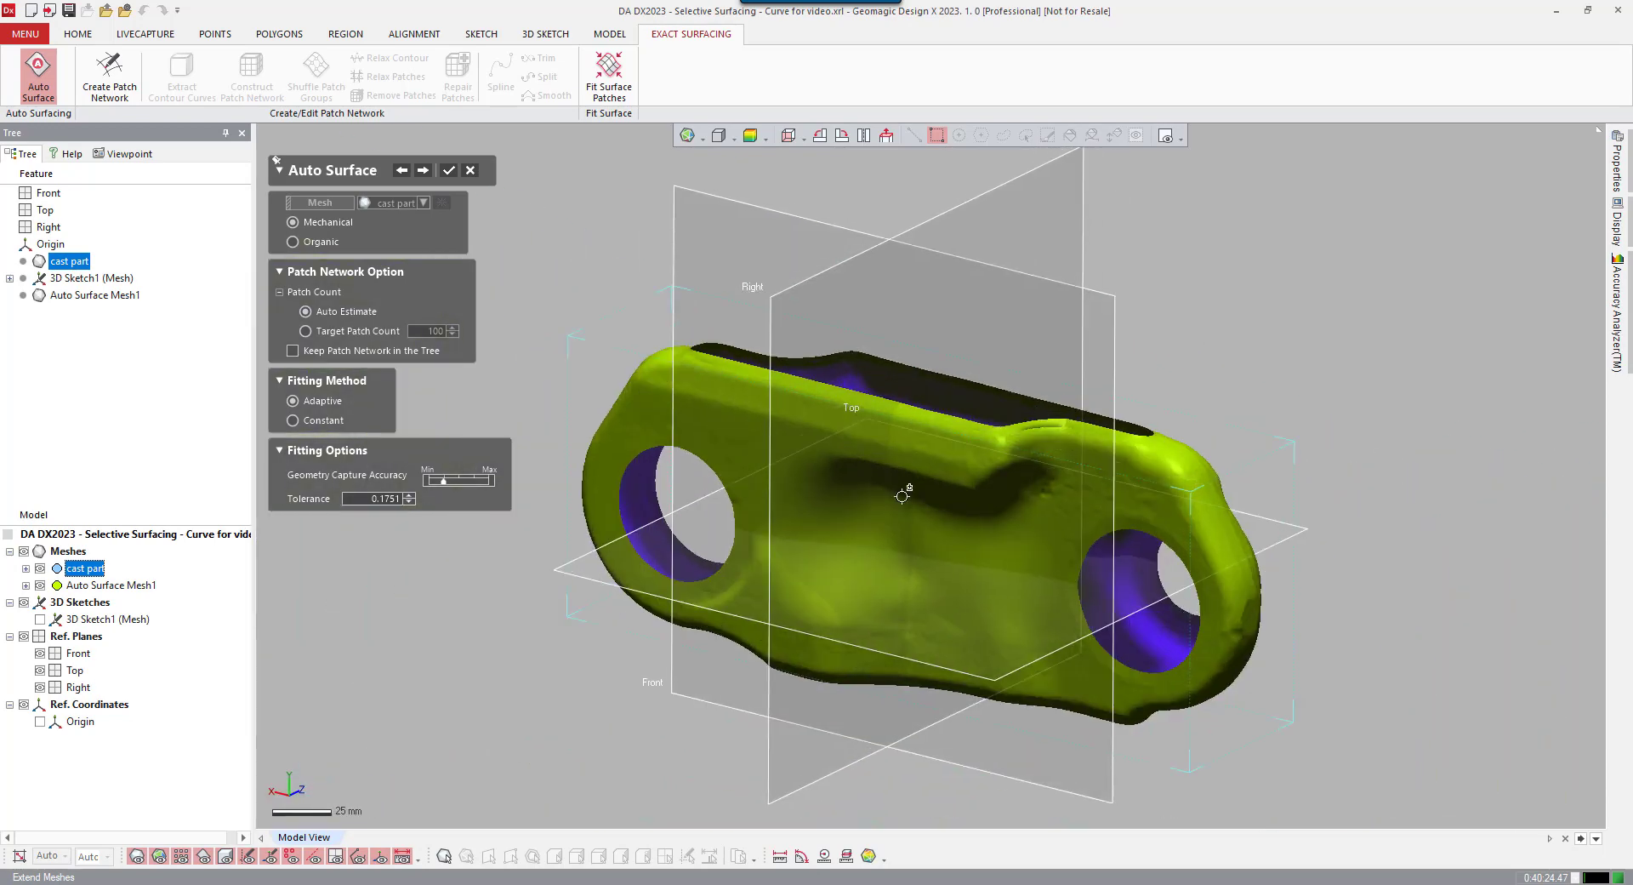
left_click(425, 173)
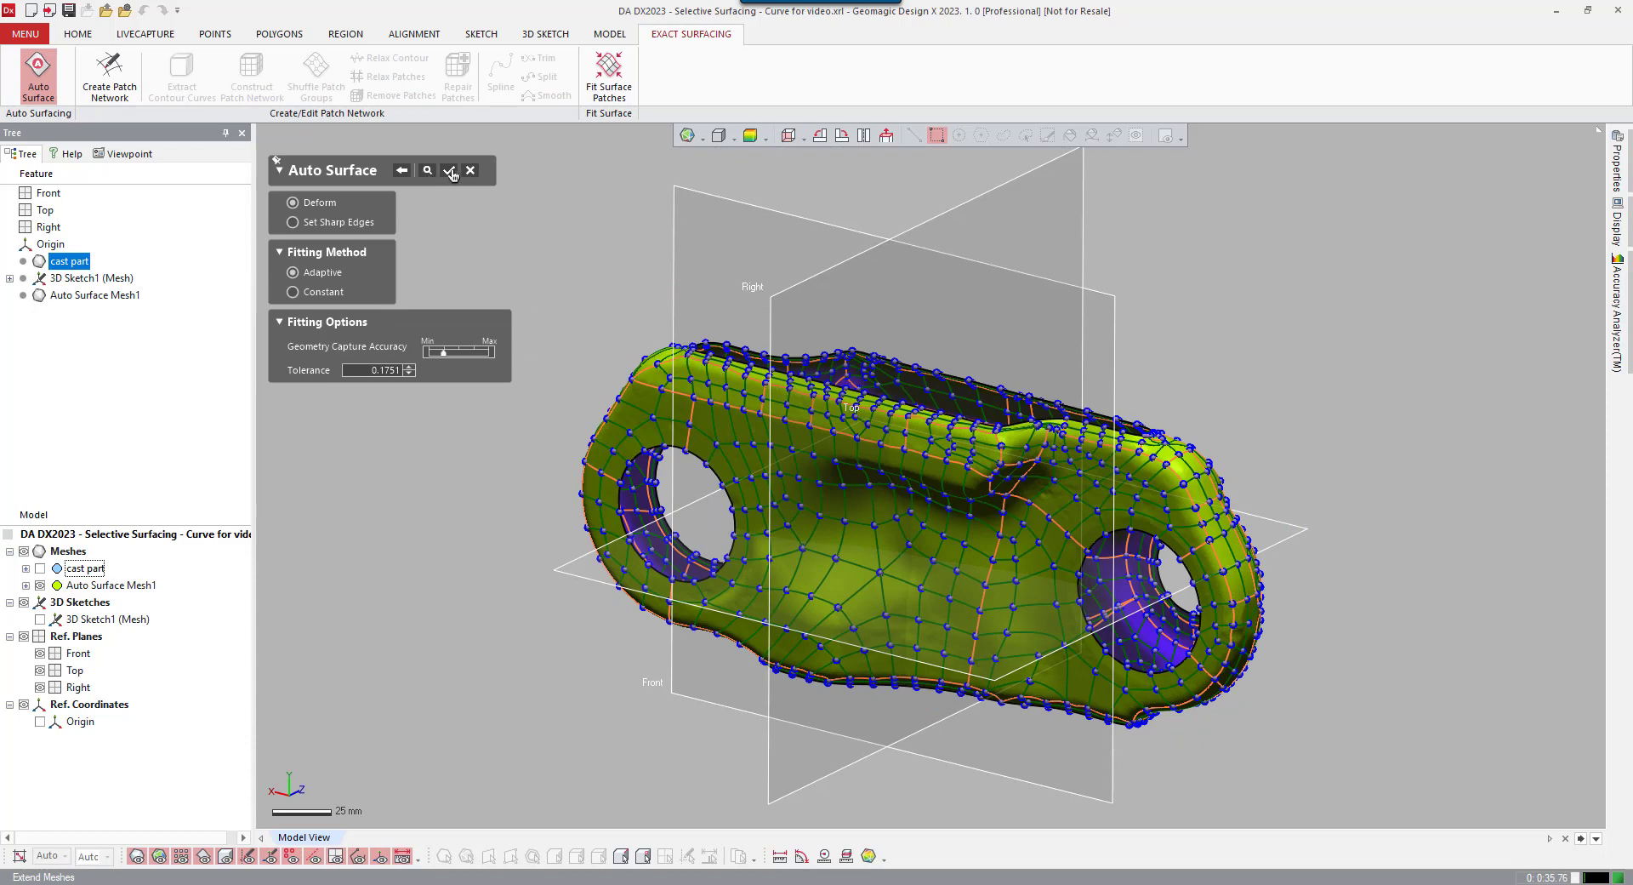
left_click(449, 171)
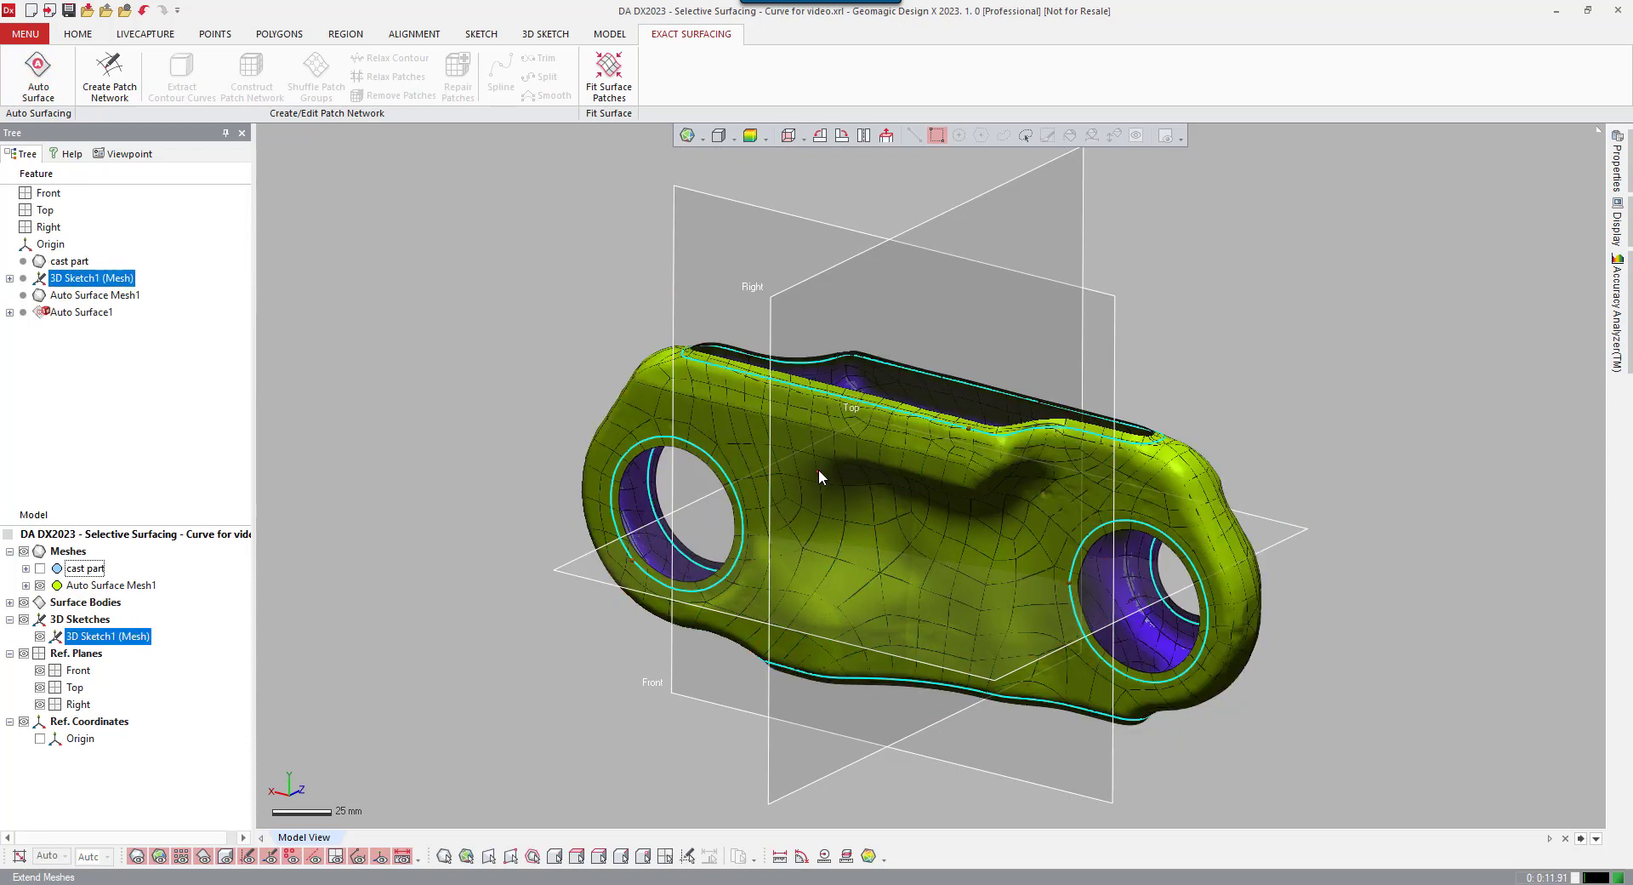
- Hide the auto surface mesh and examine the fitted surface patches around the holes and the open upper face
left_click(451, 448)
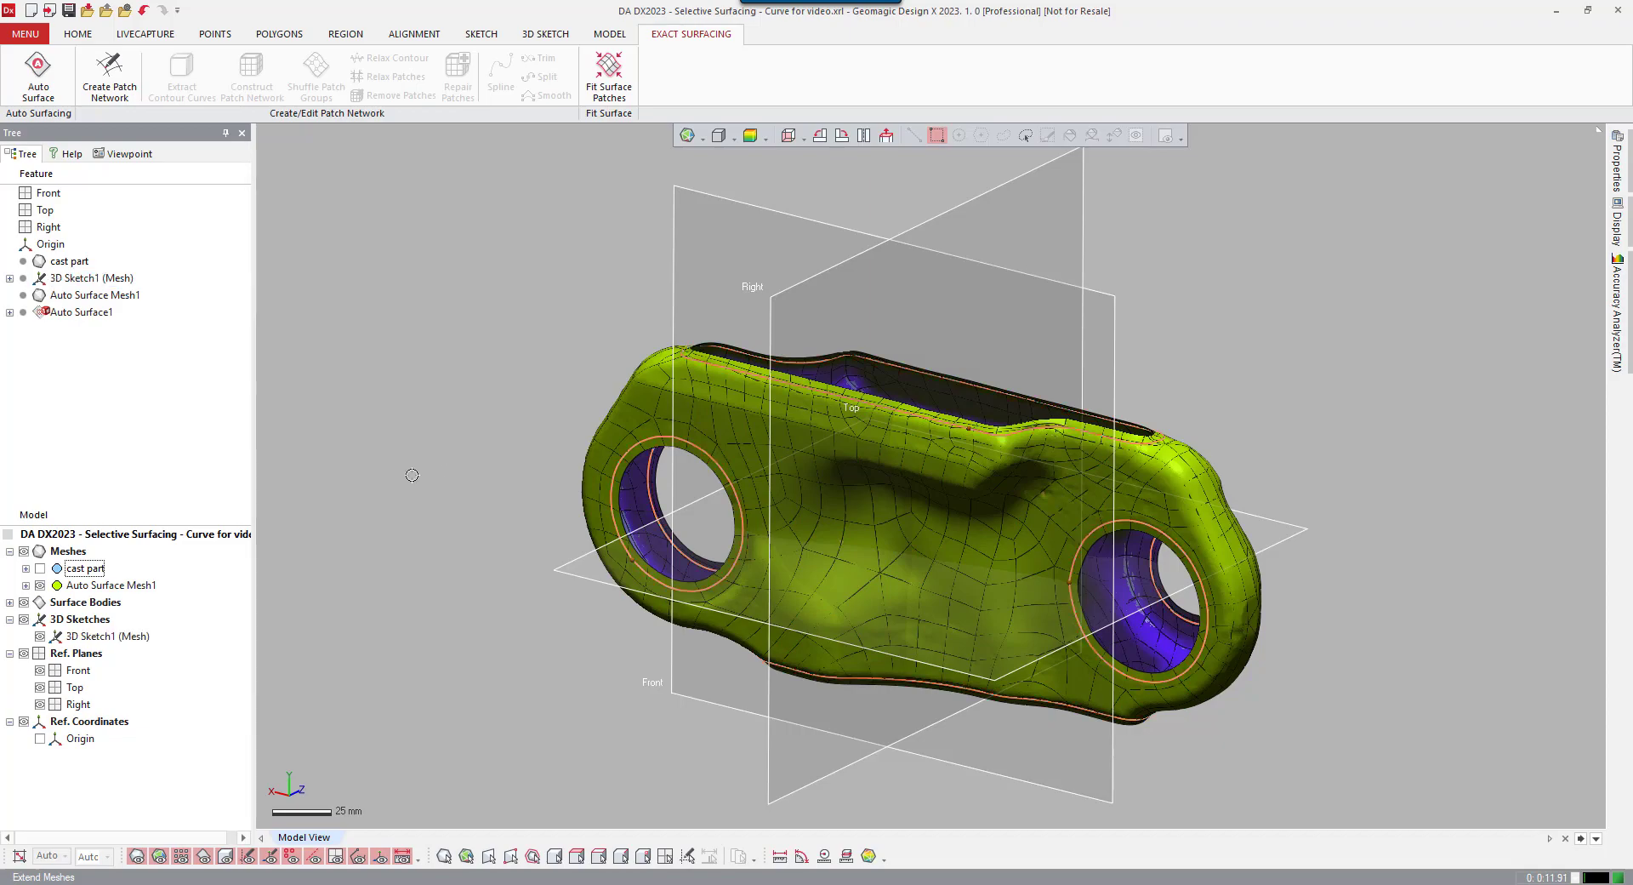
left_click(40, 585)
right_click_drag(415, 588, 740, 531)
scroll(772, 515, "up", 3)
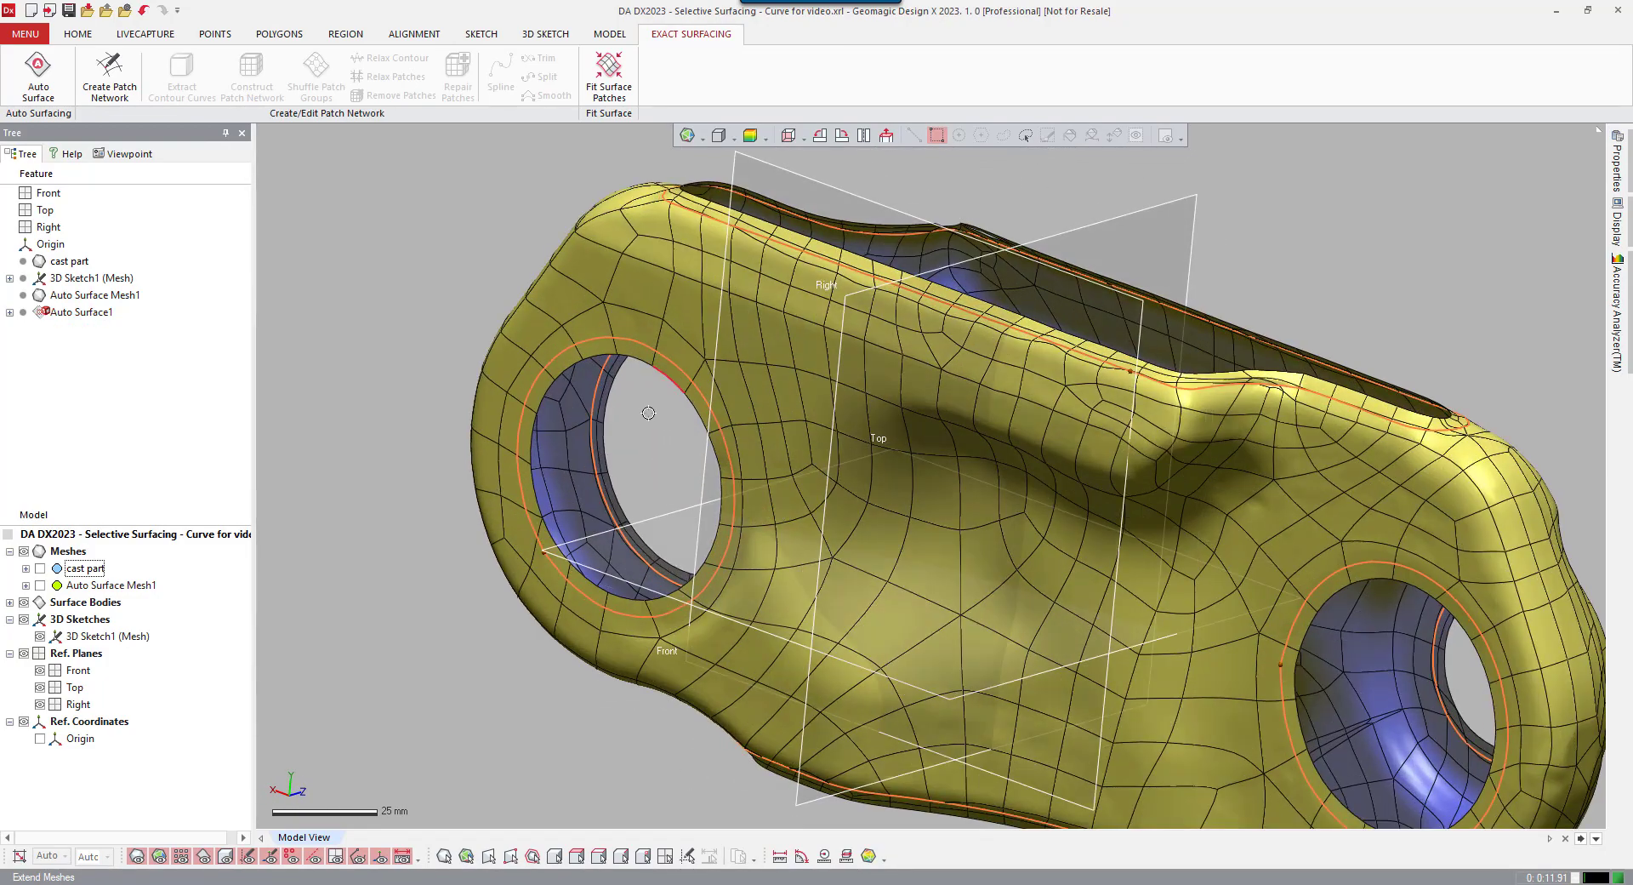
right_click_drag(959, 658, 916, 554)
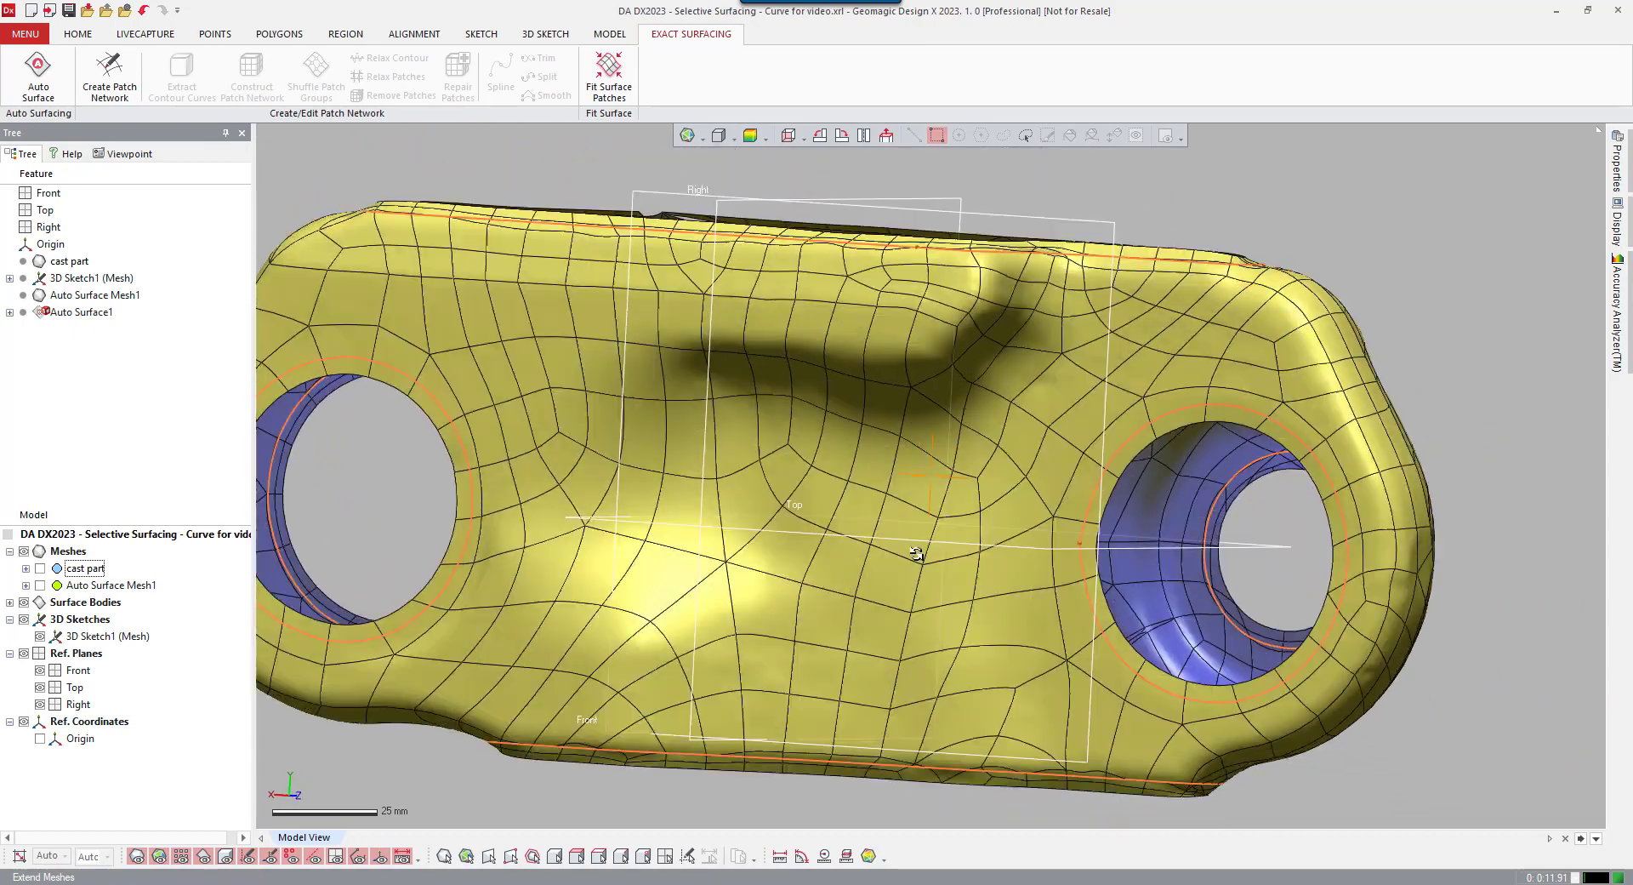
right_click_drag(936, 649, 712, 412)
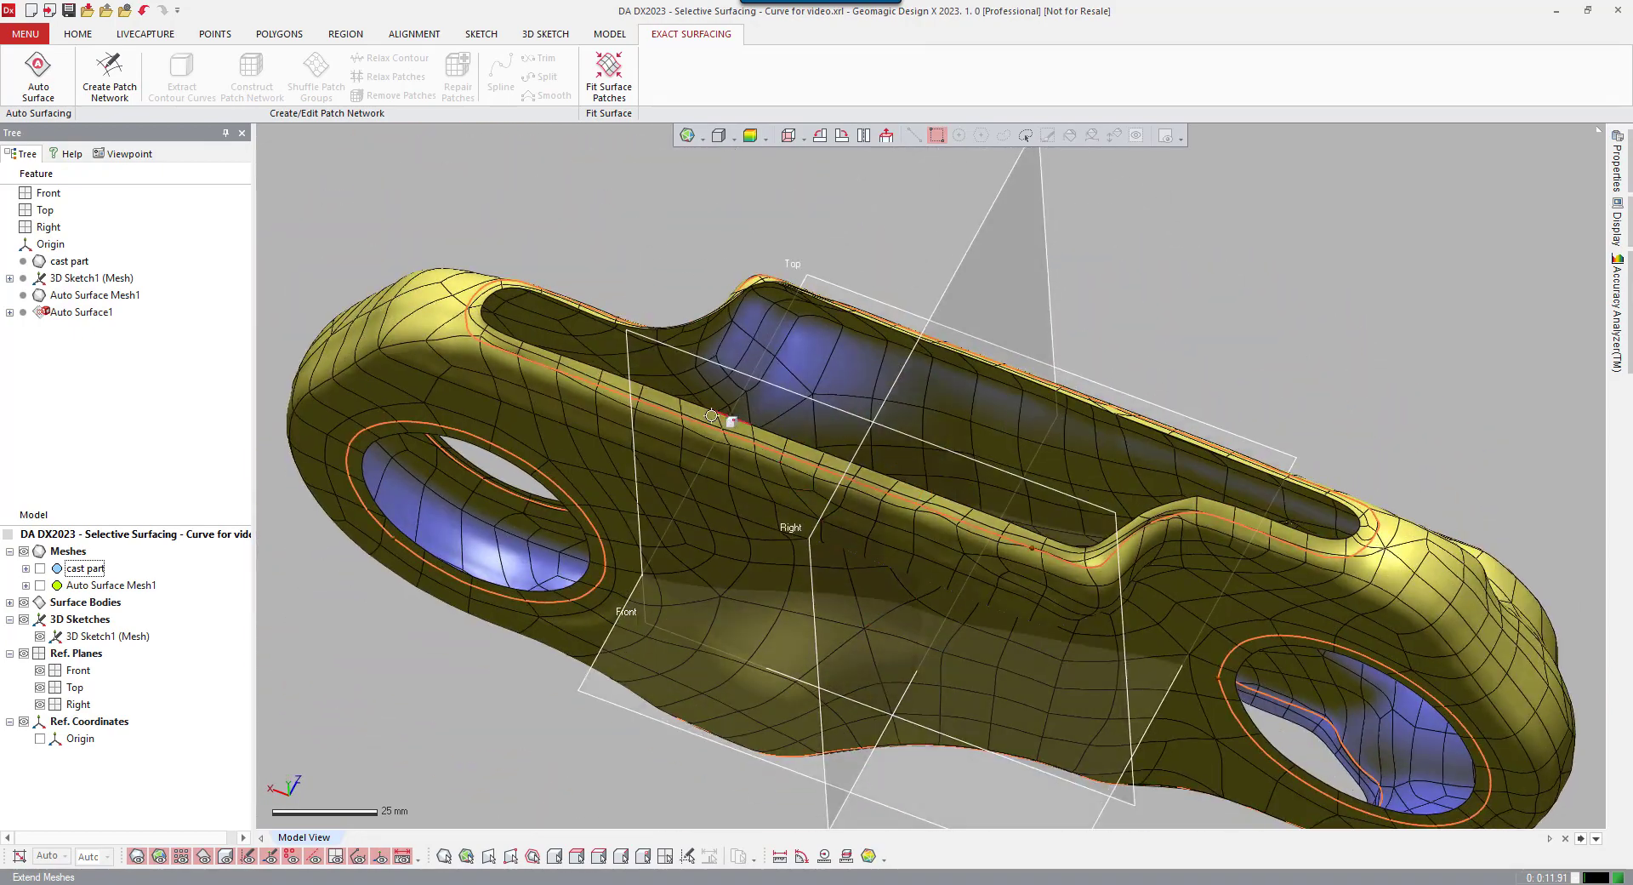
right_click_drag(832, 540, 1063, 557)
right_click_drag(1071, 644, 1011, 604)
- Show the original cast part mesh together with the surface body to compare the extended boundaries
scroll(901, 620, "down", 4)
right_click_drag(900, 620, 761, 664)
left_click(40, 569)
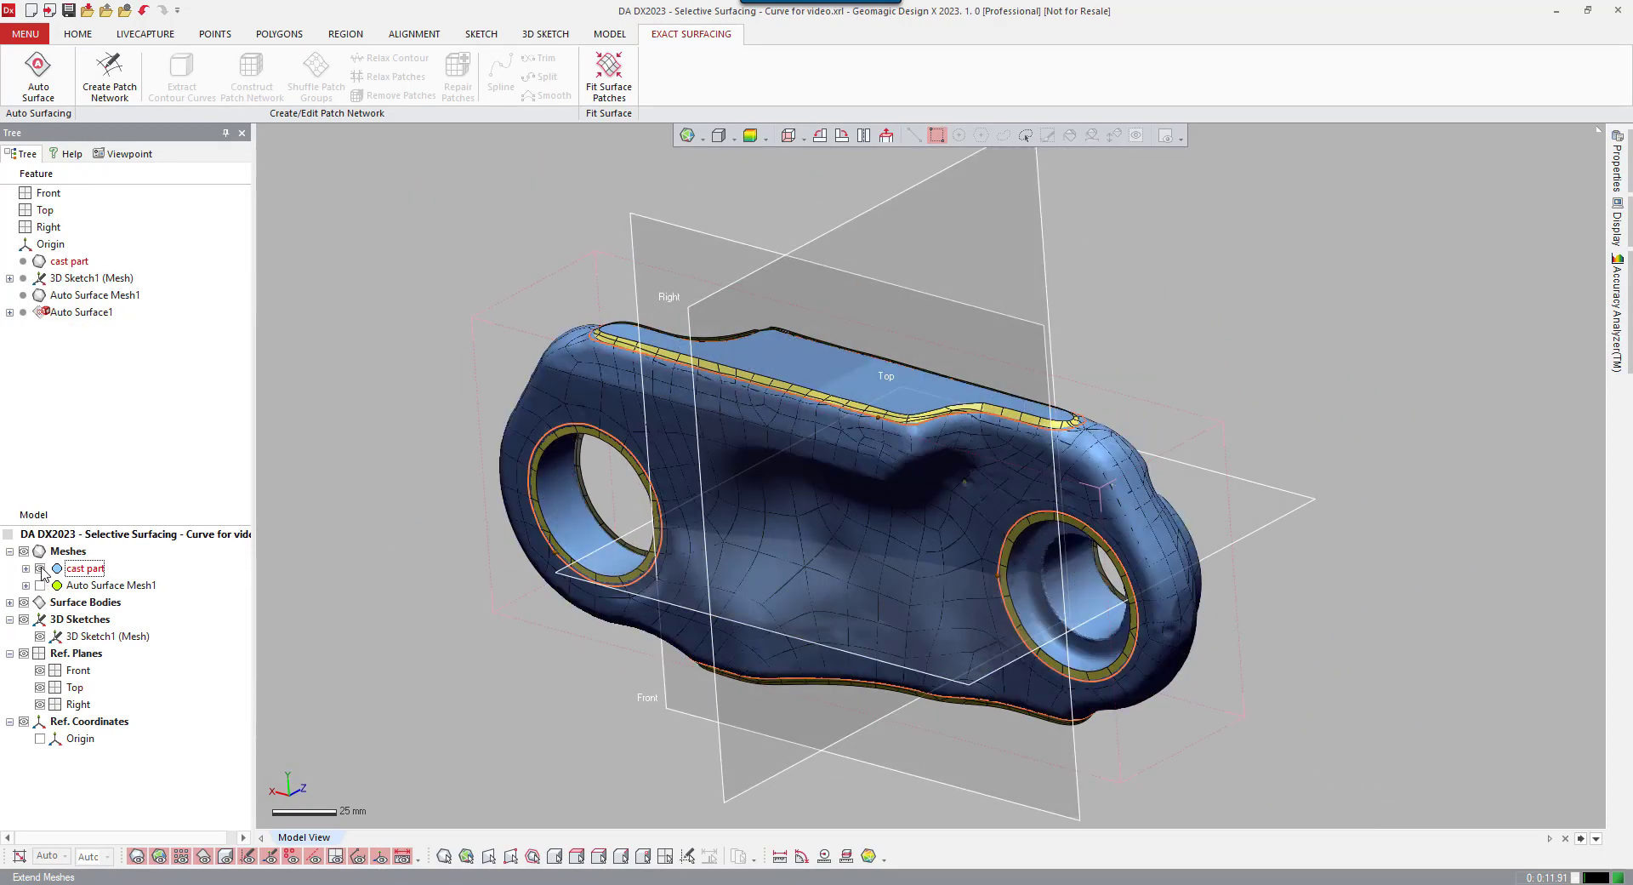
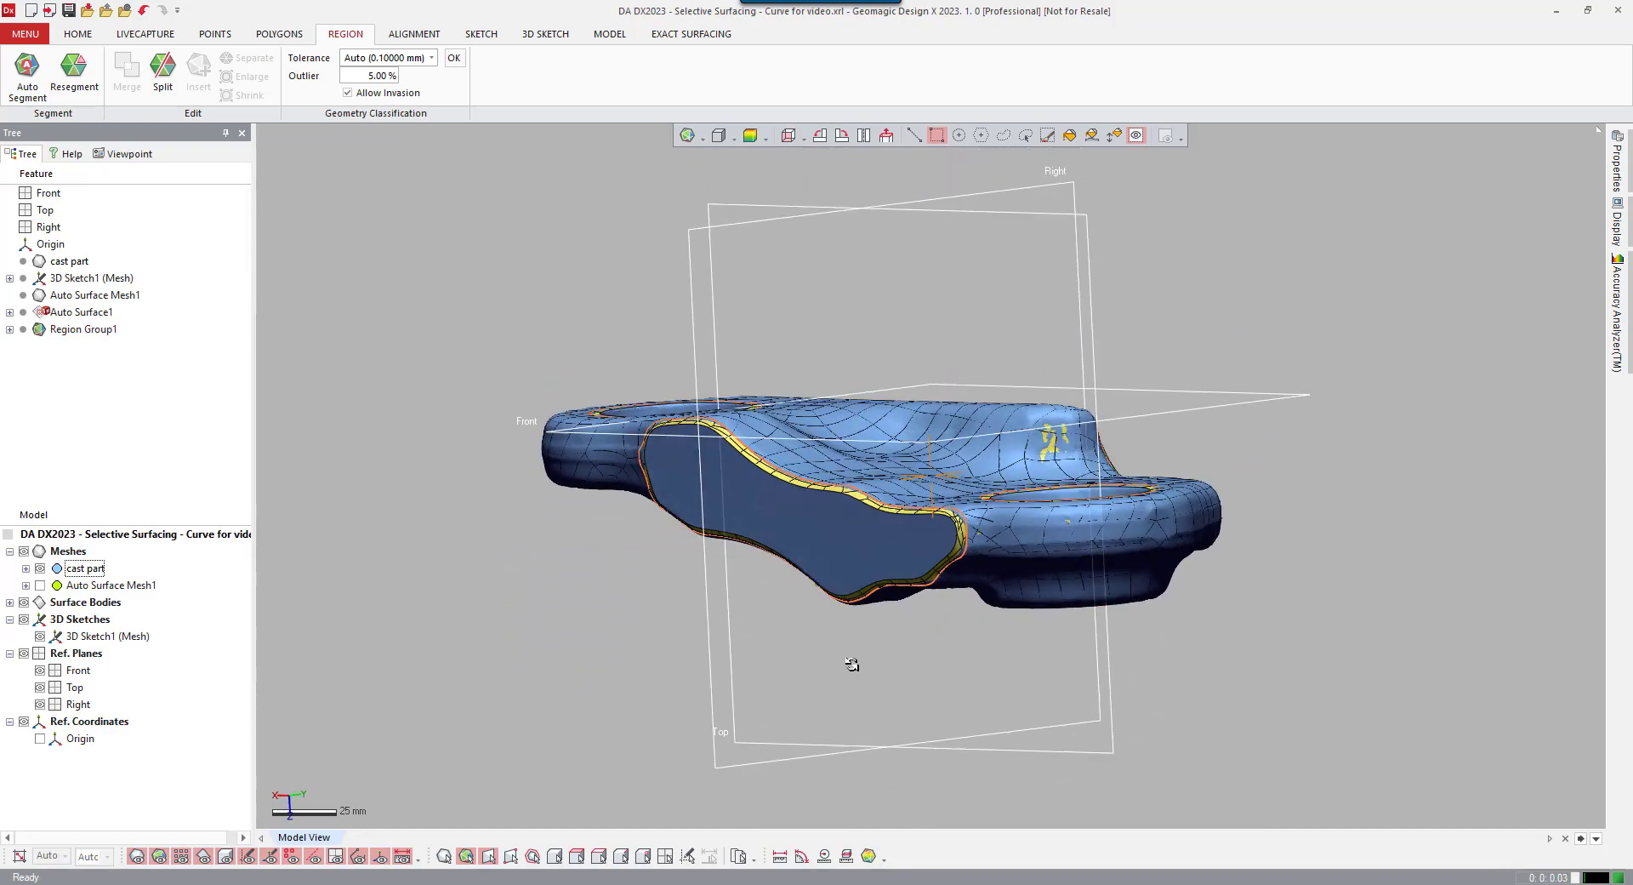
- Select the cast part's flat side face inside the open boundary by extending to similar mesh faces, and insert it as a region
left_click(1119, 138)
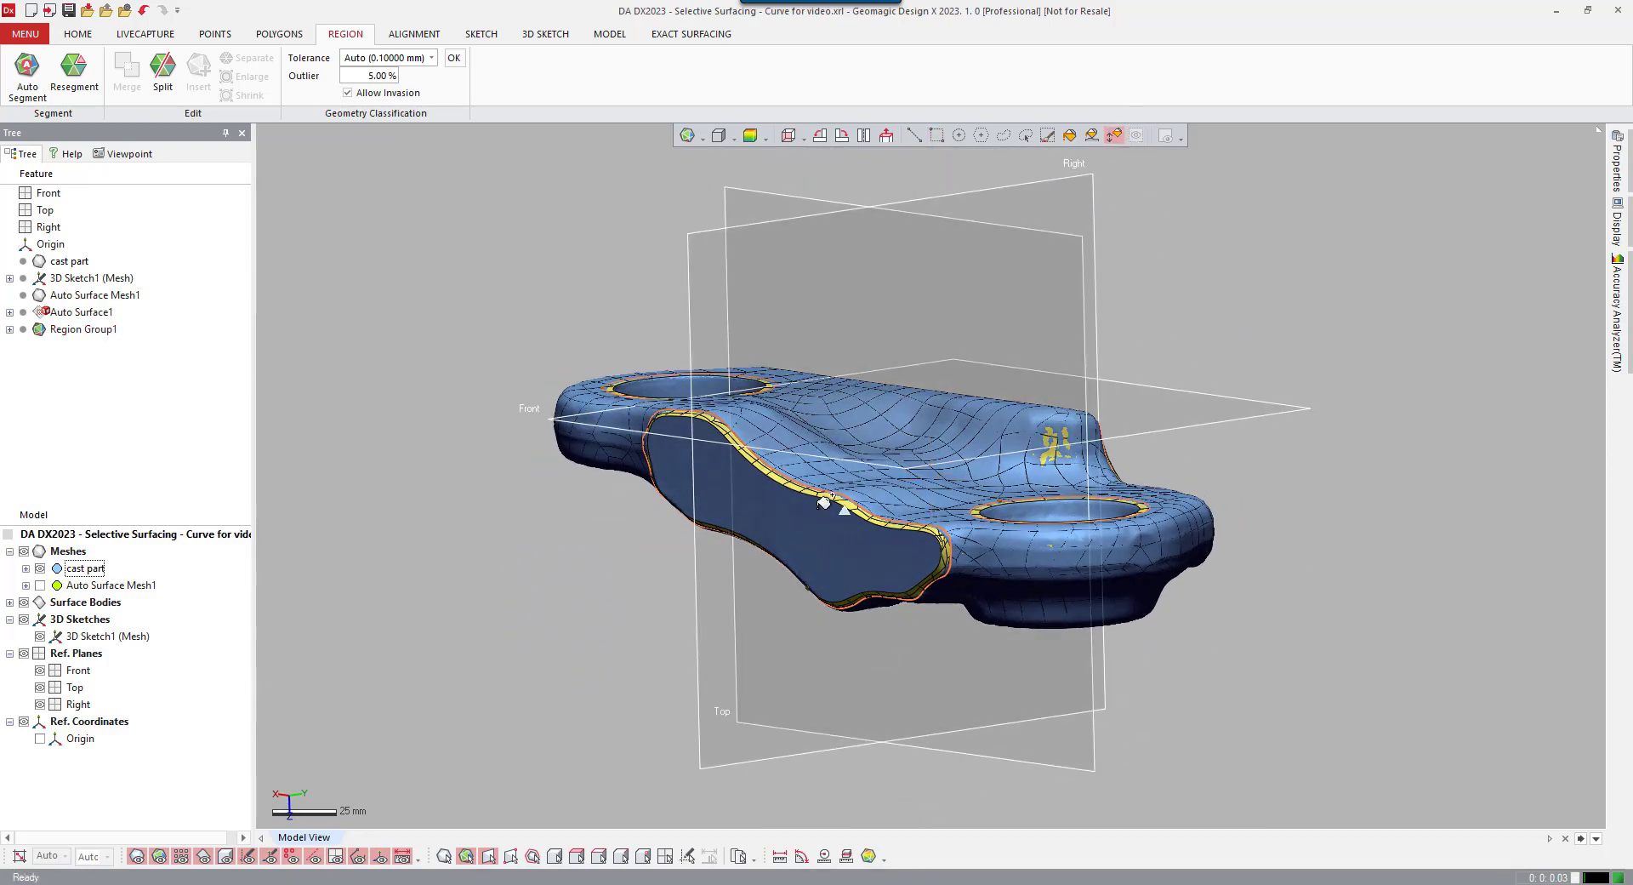
left_click_drag(836, 531, 795, 508)
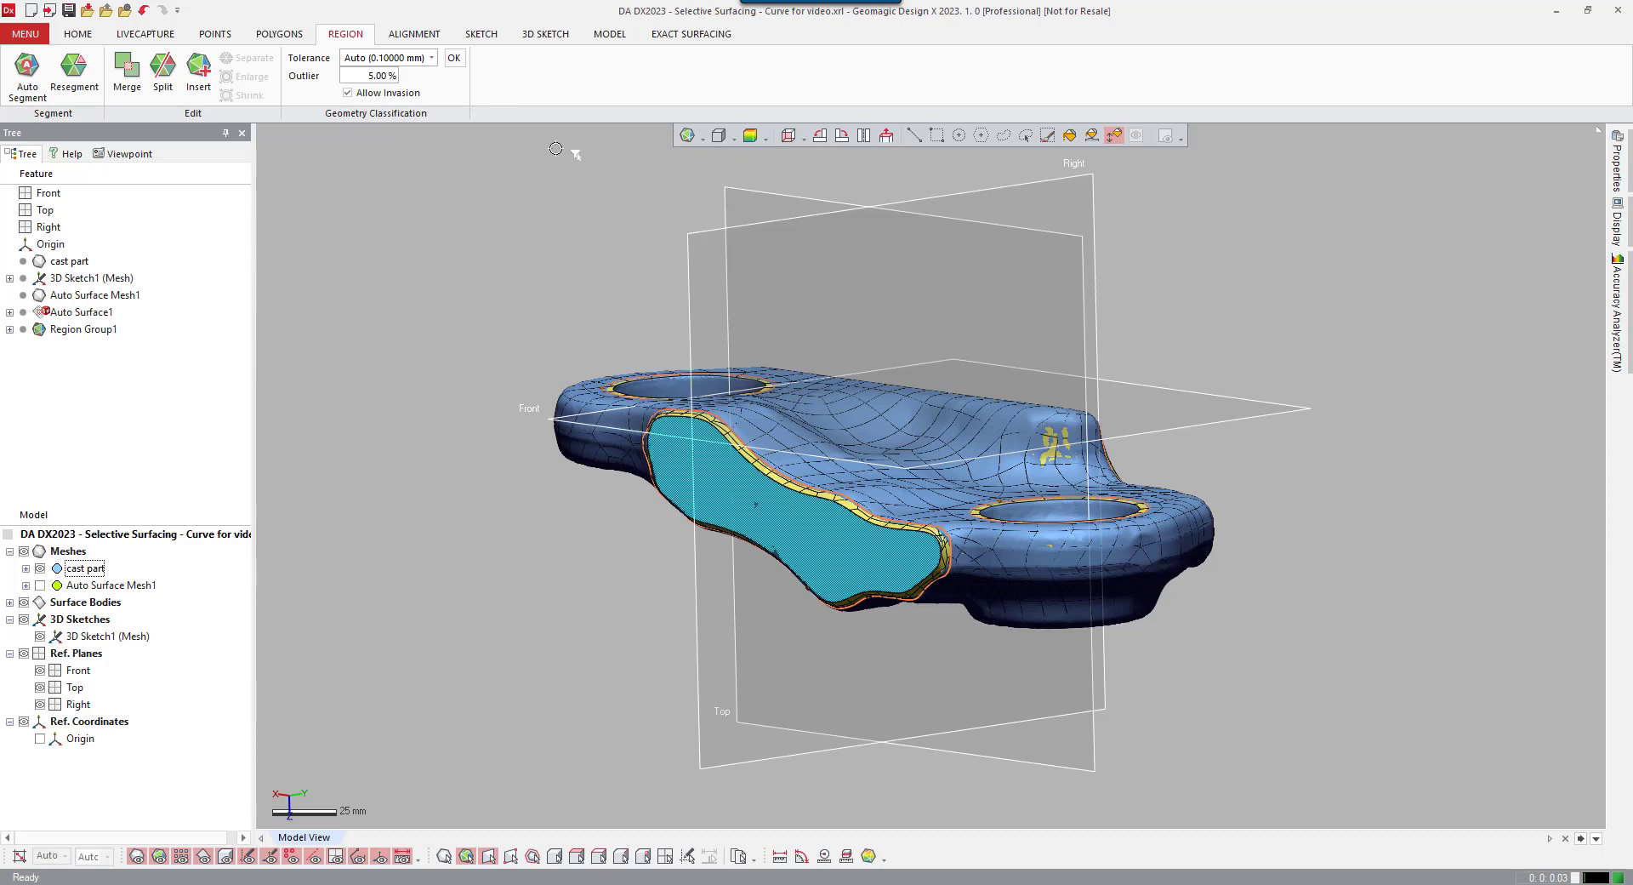
left_click(204, 72)
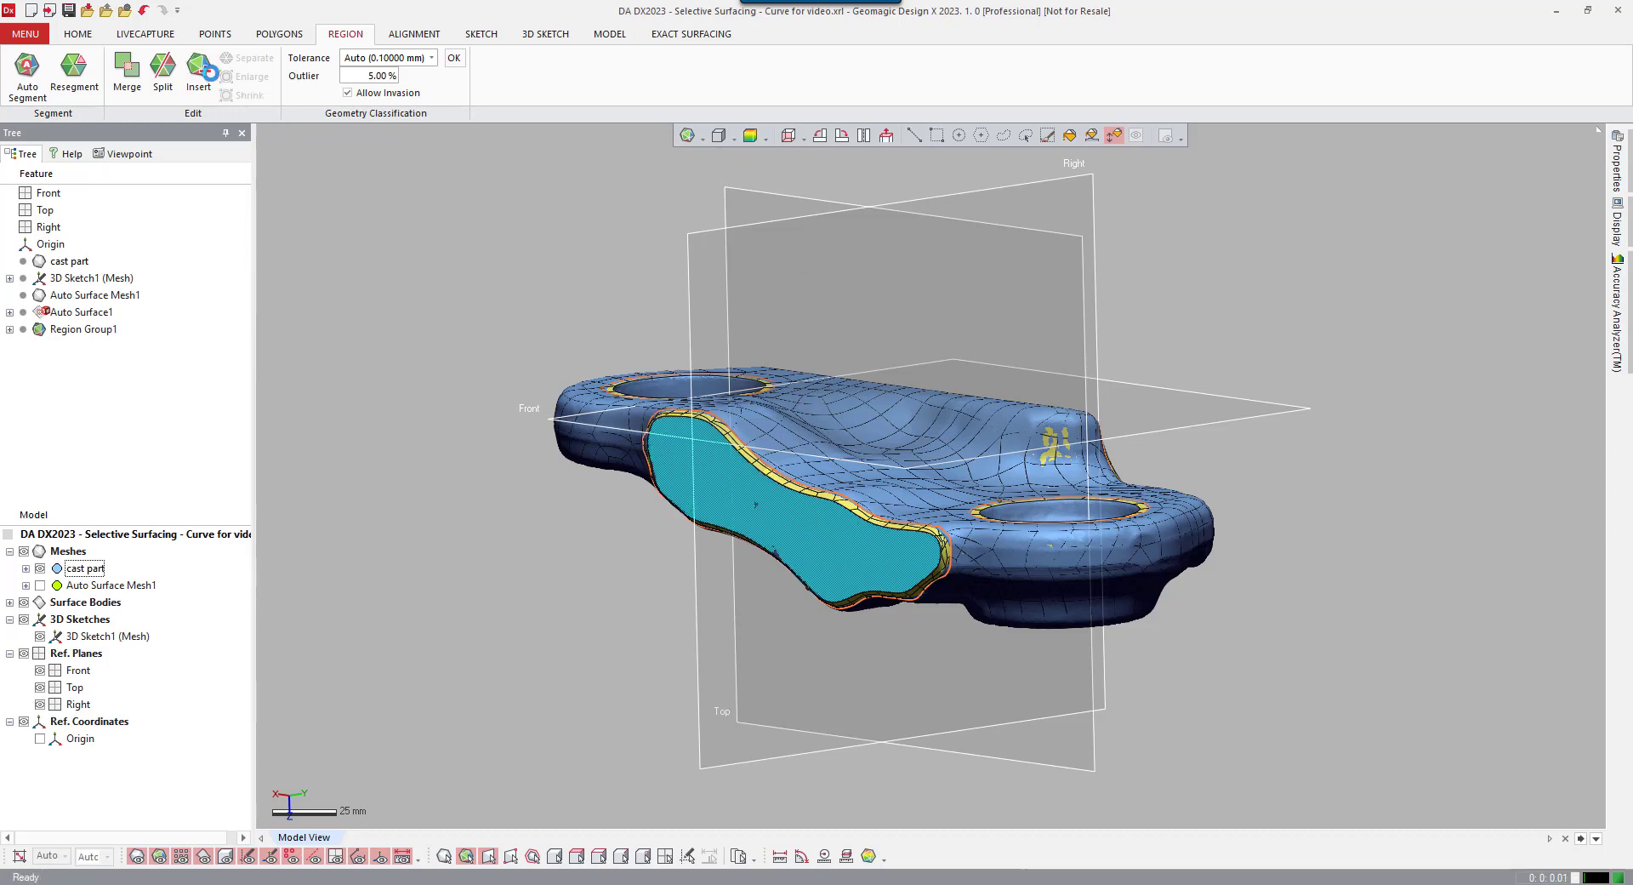
- Select the inner wall of the plain through hole on the mesh and insert it as a region
right_click_drag(748, 329, 840, 557)
scroll(840, 557, "up", 5)
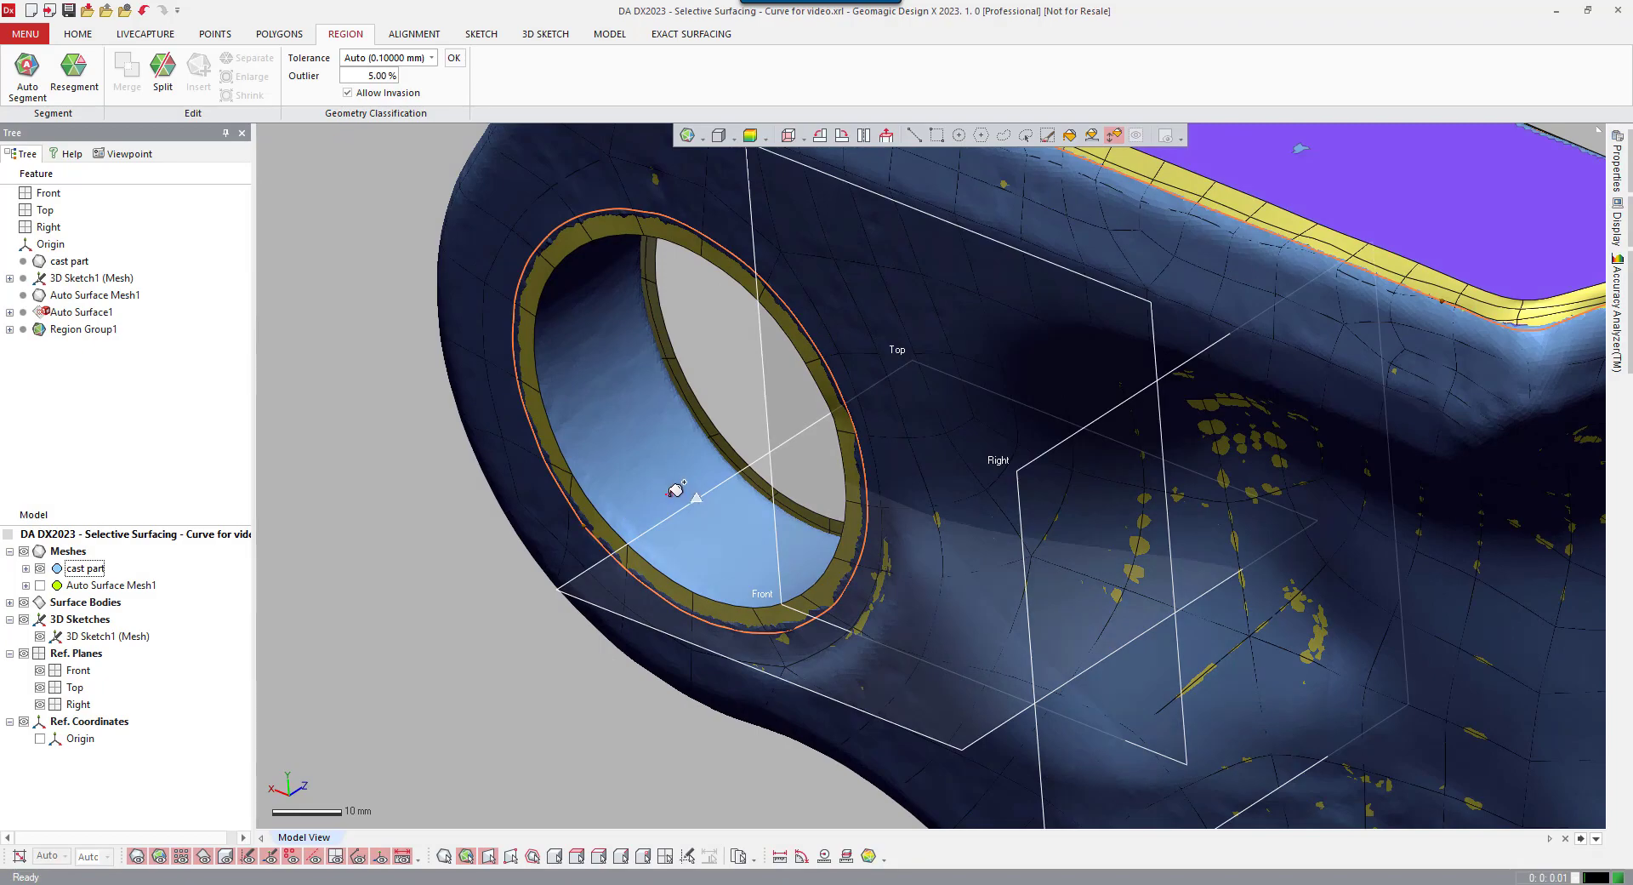
left_click(660, 474)
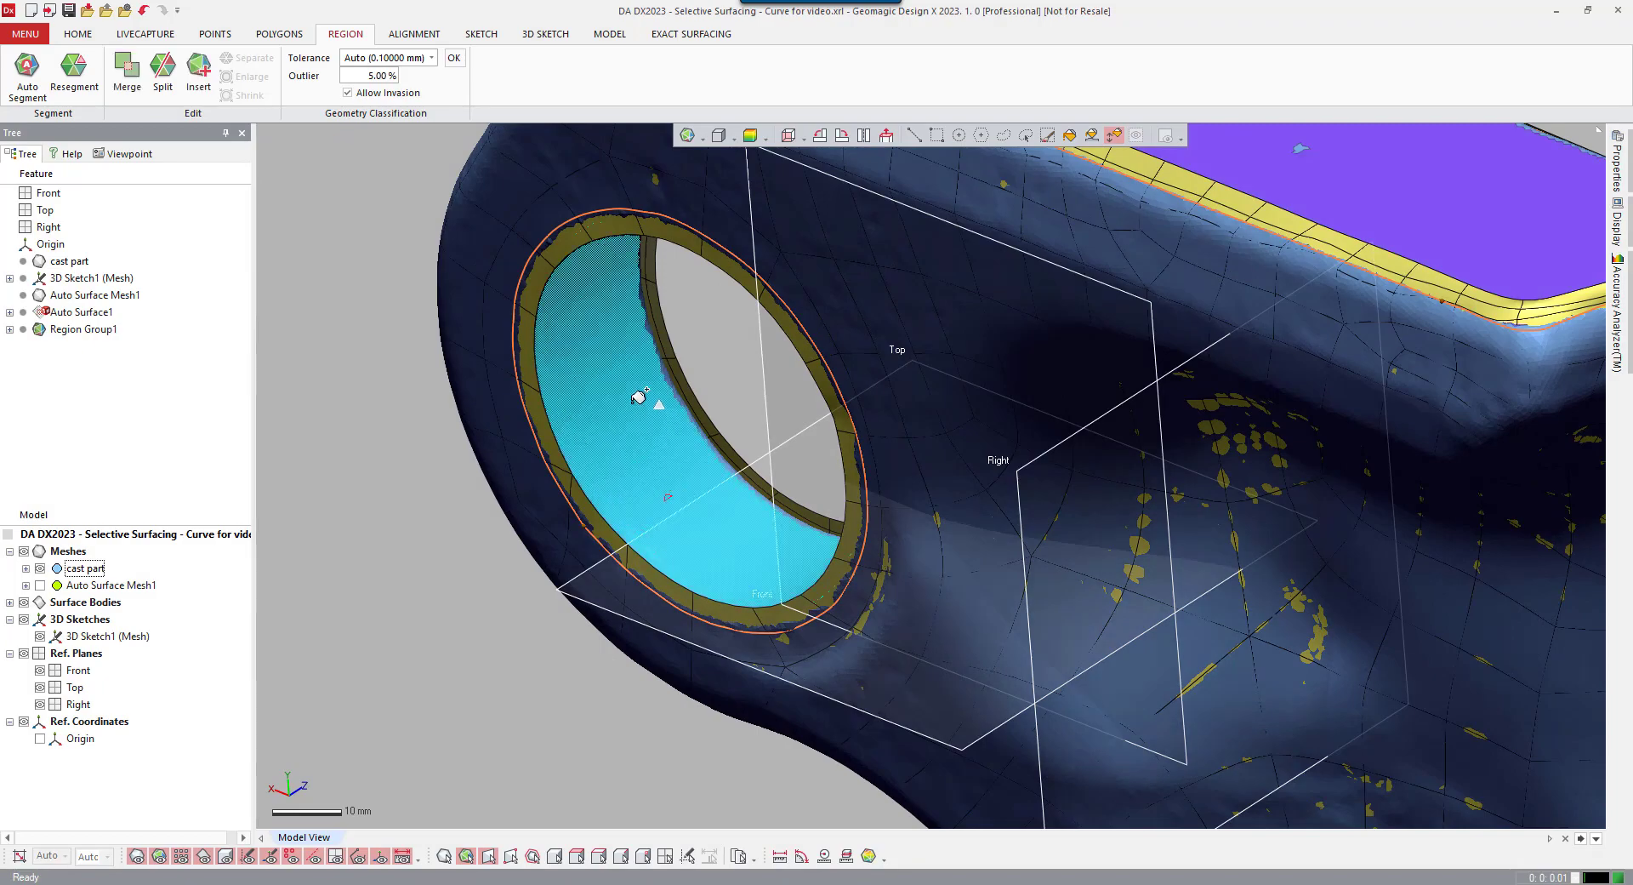
right_click_drag(790, 464, 601, 182)
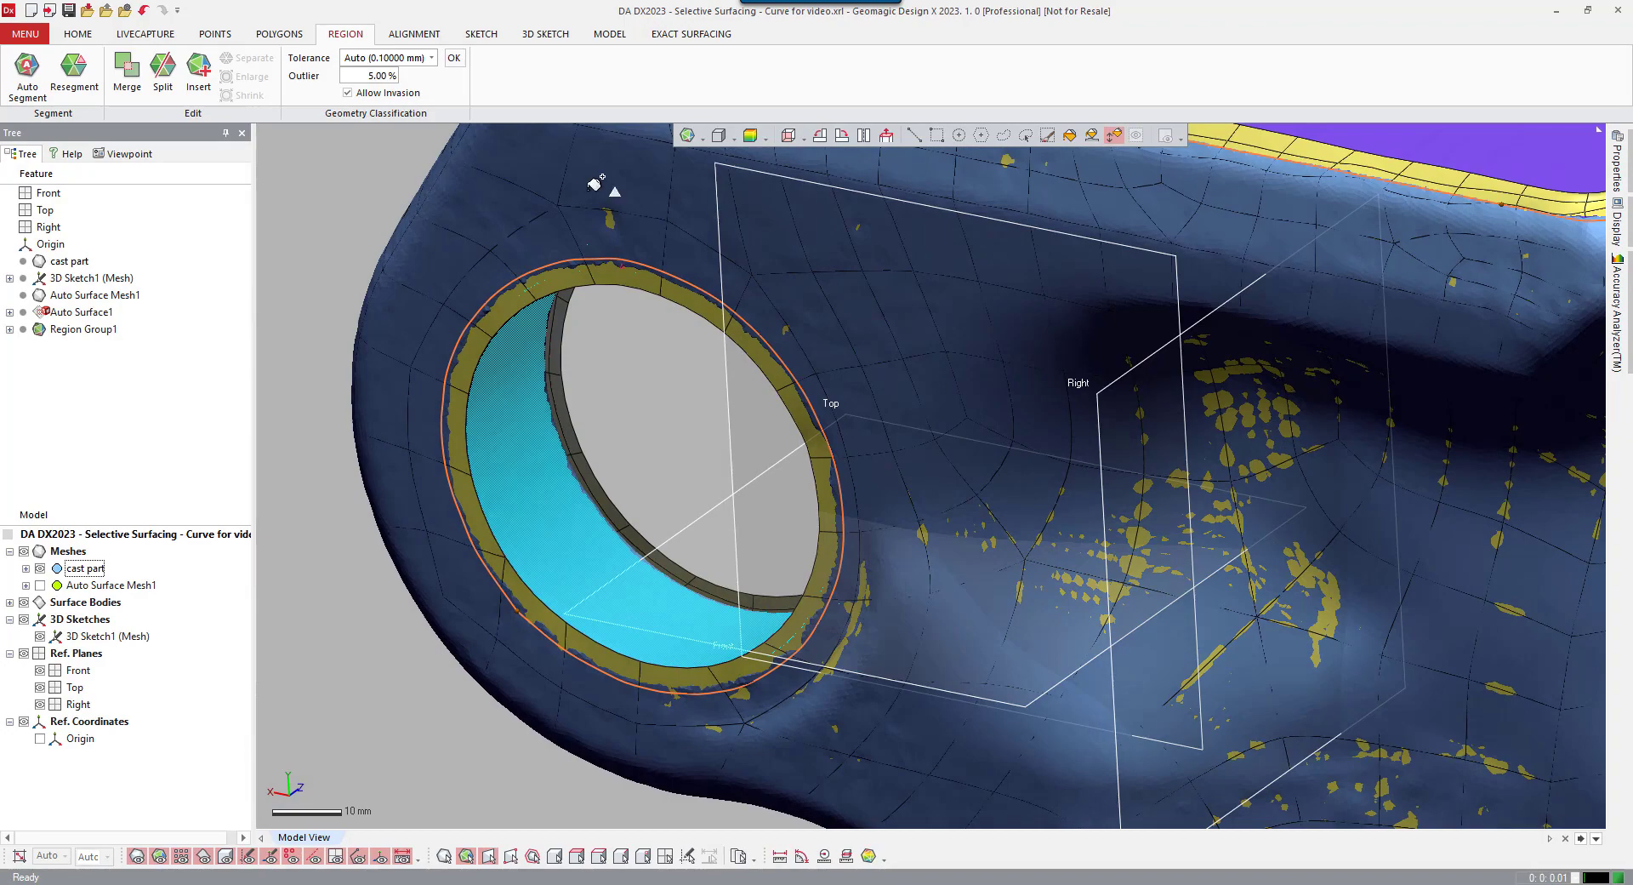
left_click(201, 68)
- Hide the surface body and orient the view normal to the Front plane, flipped to face the stepped hole
mouse_move(1038, 415)
right_mouse_down()
mouse_move(1038, 437)
mouse_move(851, 459)
mouse_move(770, 490)
mouse_move(539, 353)
right_mouse_up()
key("ctrl+4")
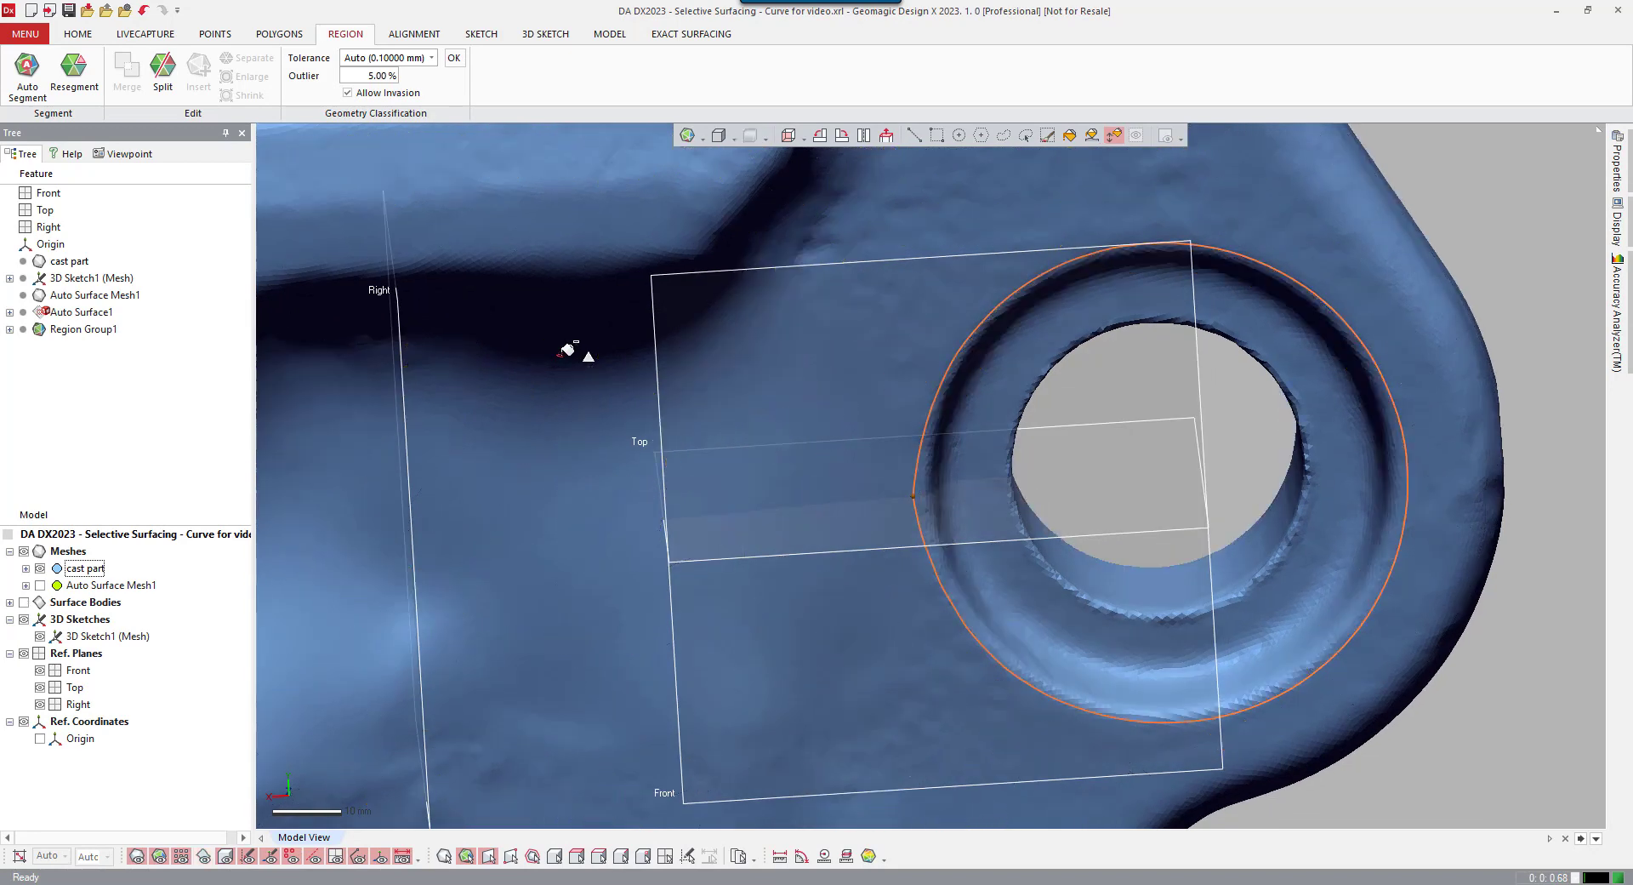
right_click_drag(750, 477, 794, 441)
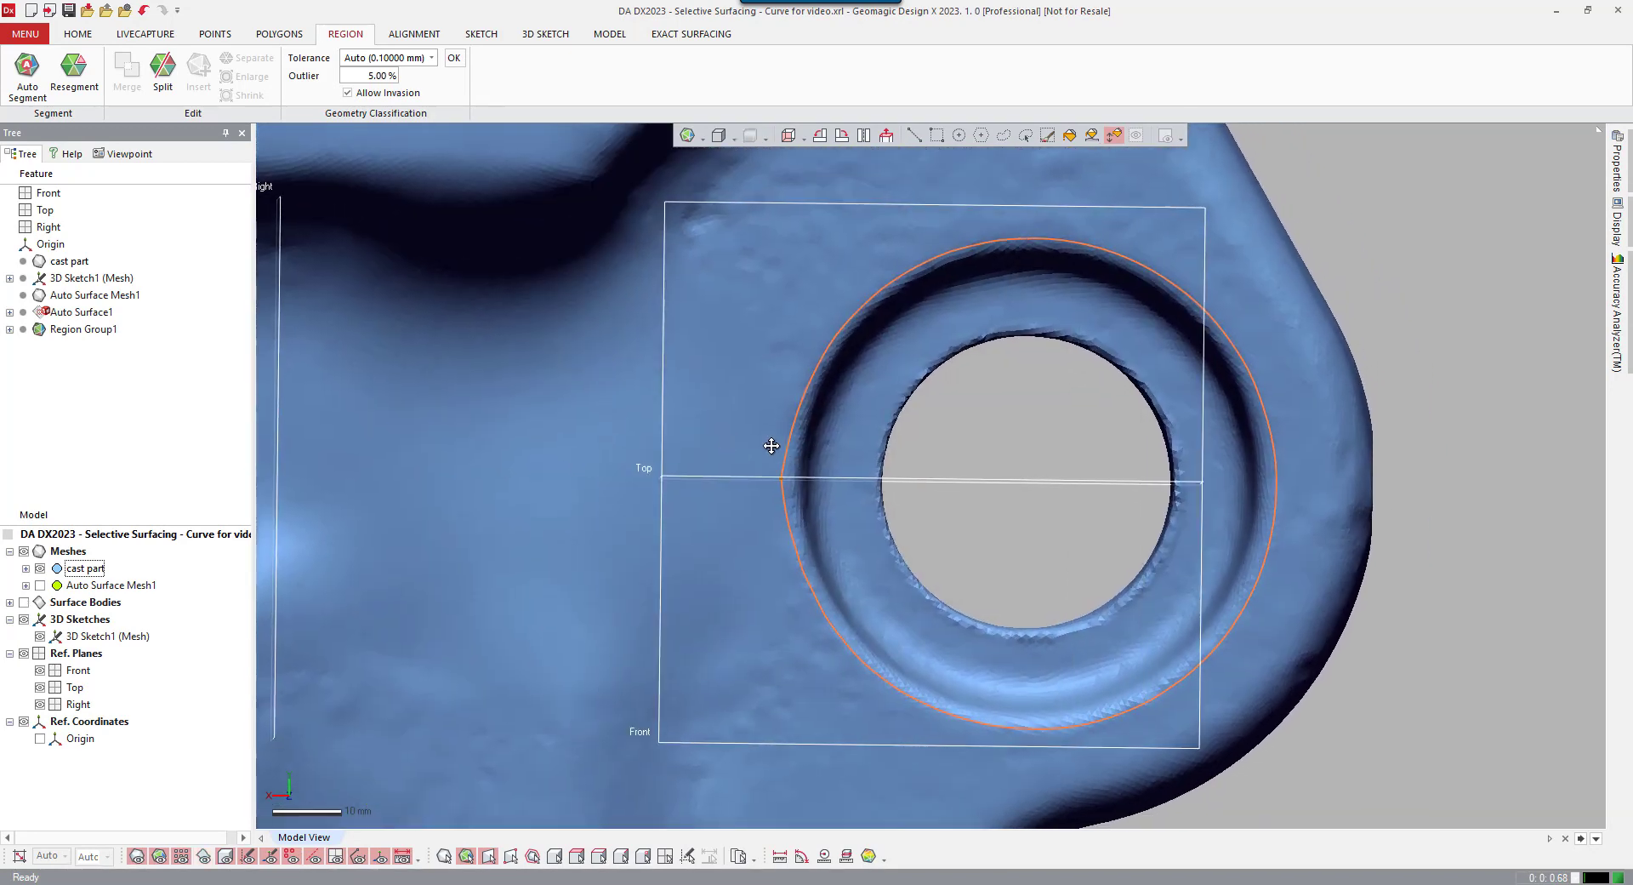
scroll(885, 482, "down", 2)
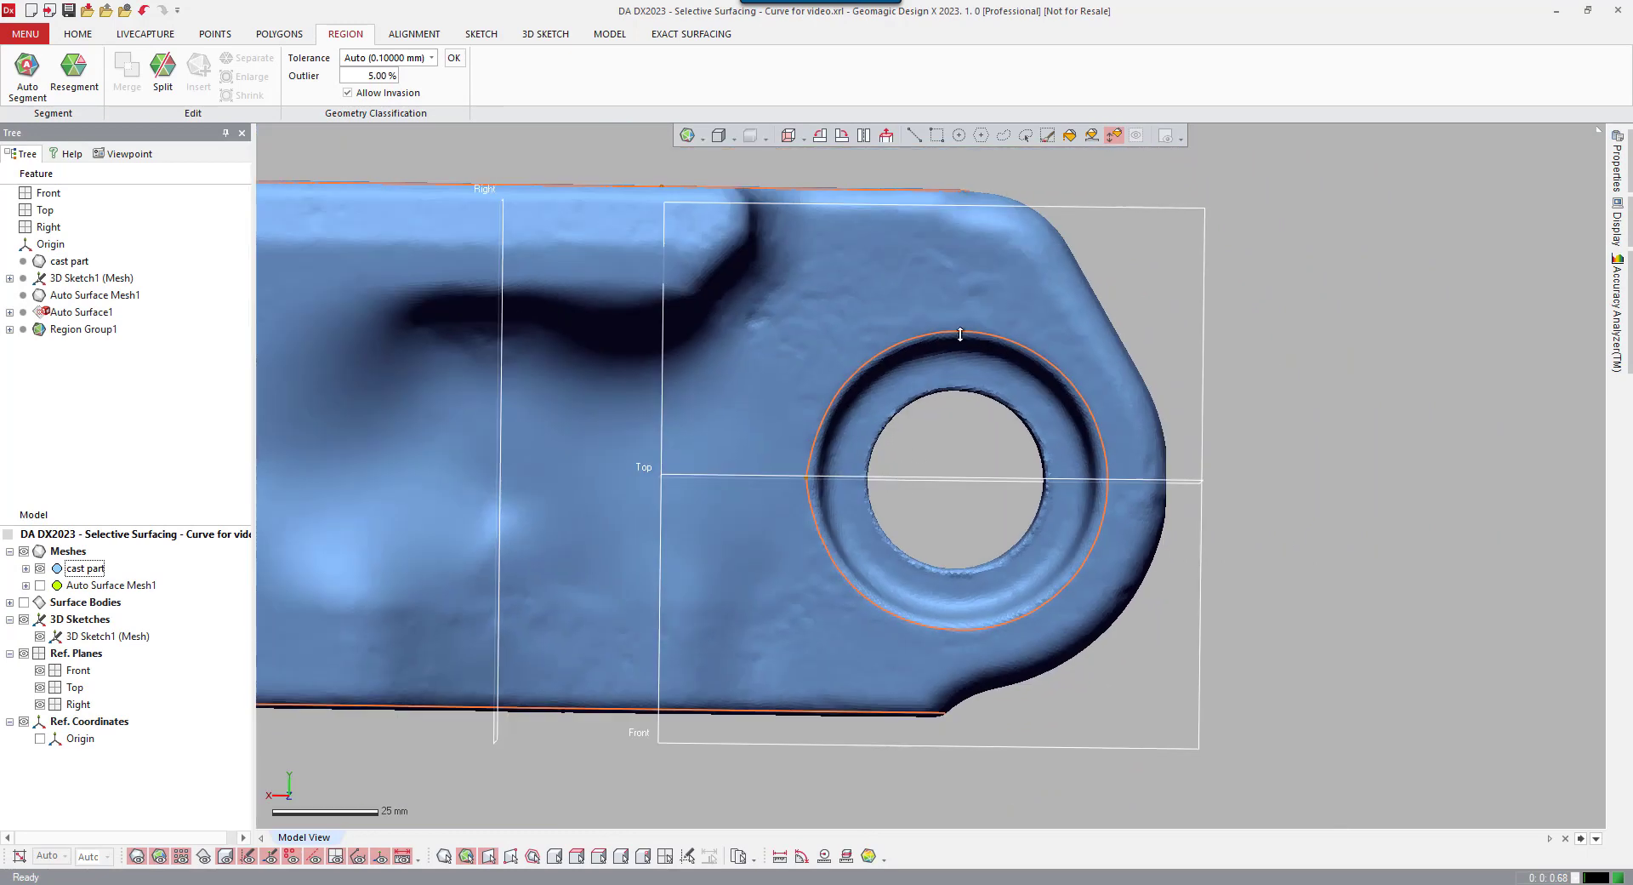
left_click(1155, 299)
key("ctrl+1")
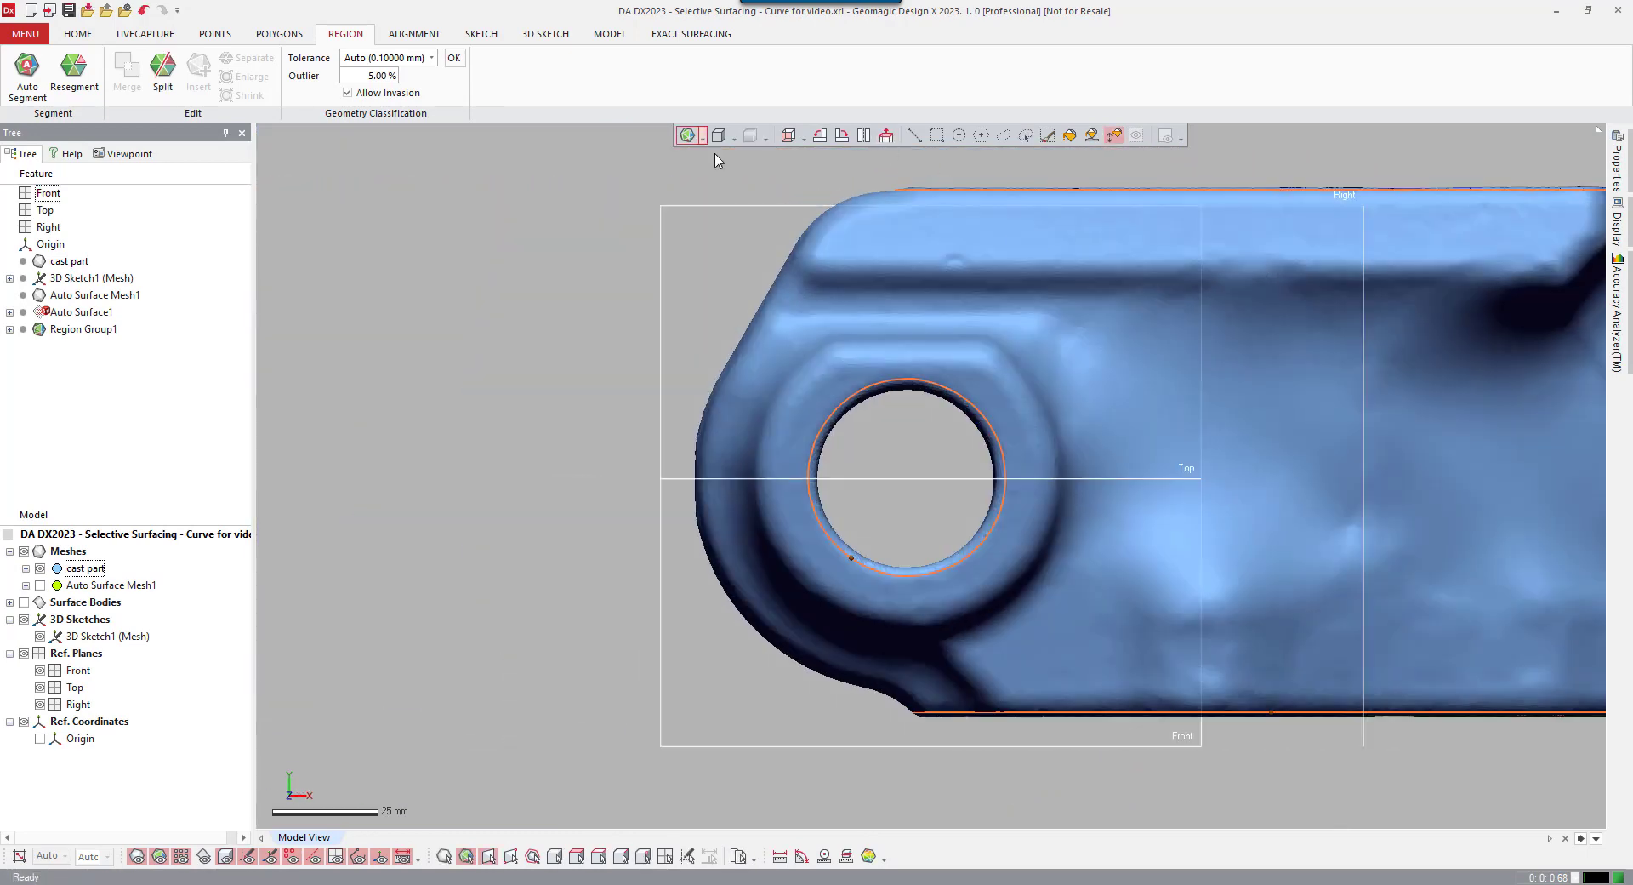
left_click(863, 136)
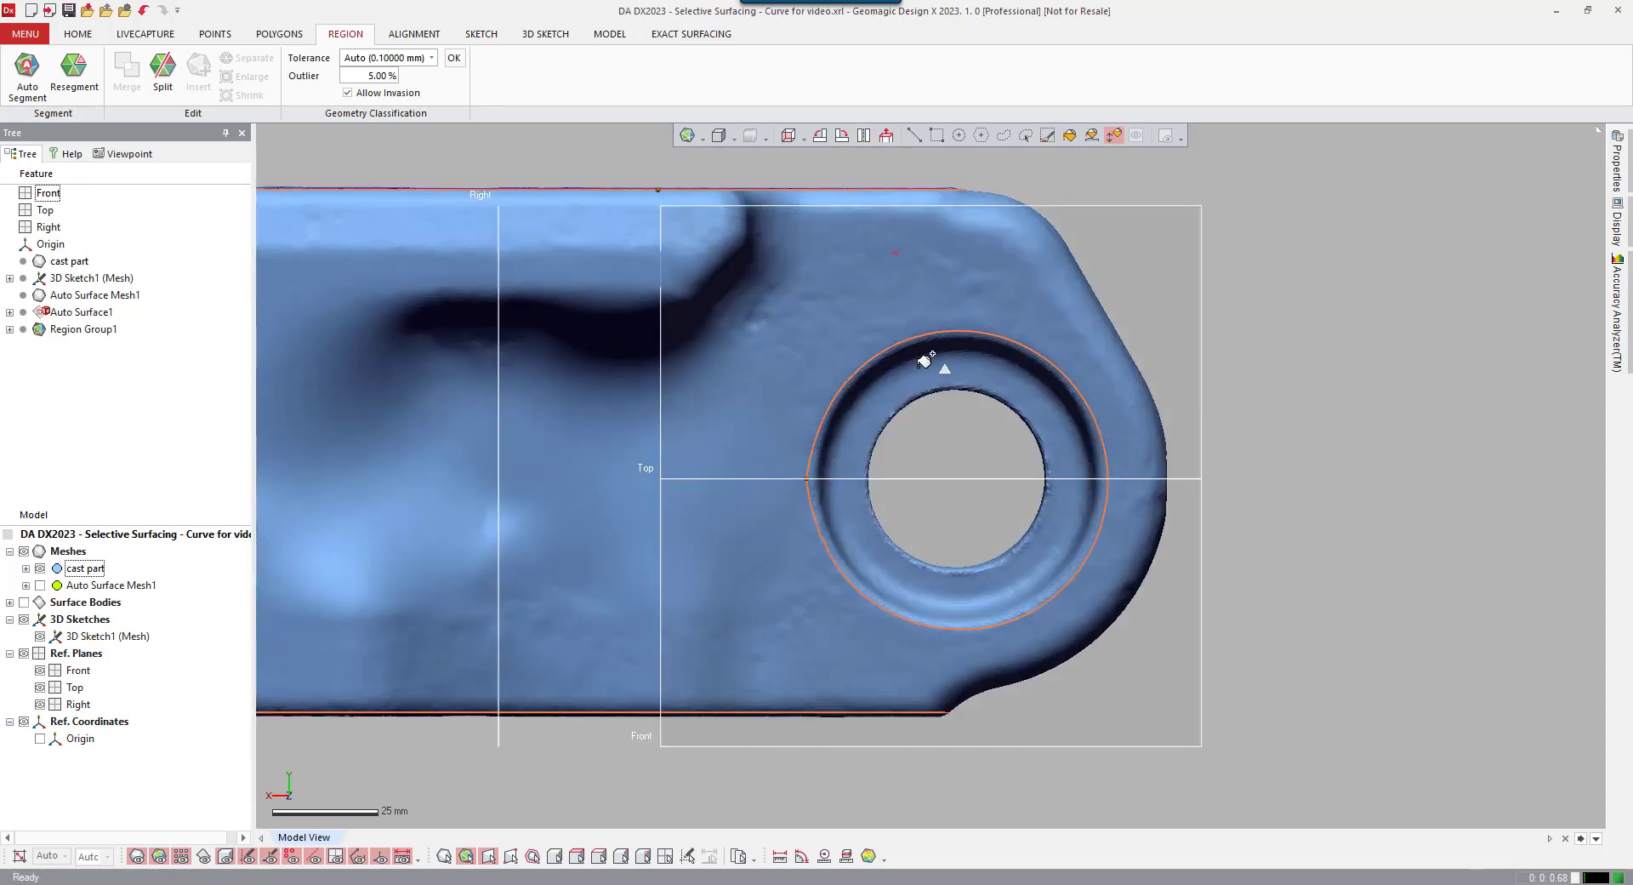
- Select the stepped hole's mesh faces inside its boundary curve with a circle selection centred on the hole
left_click(959, 136)
left_click_drag(958, 479, 1047, 583)
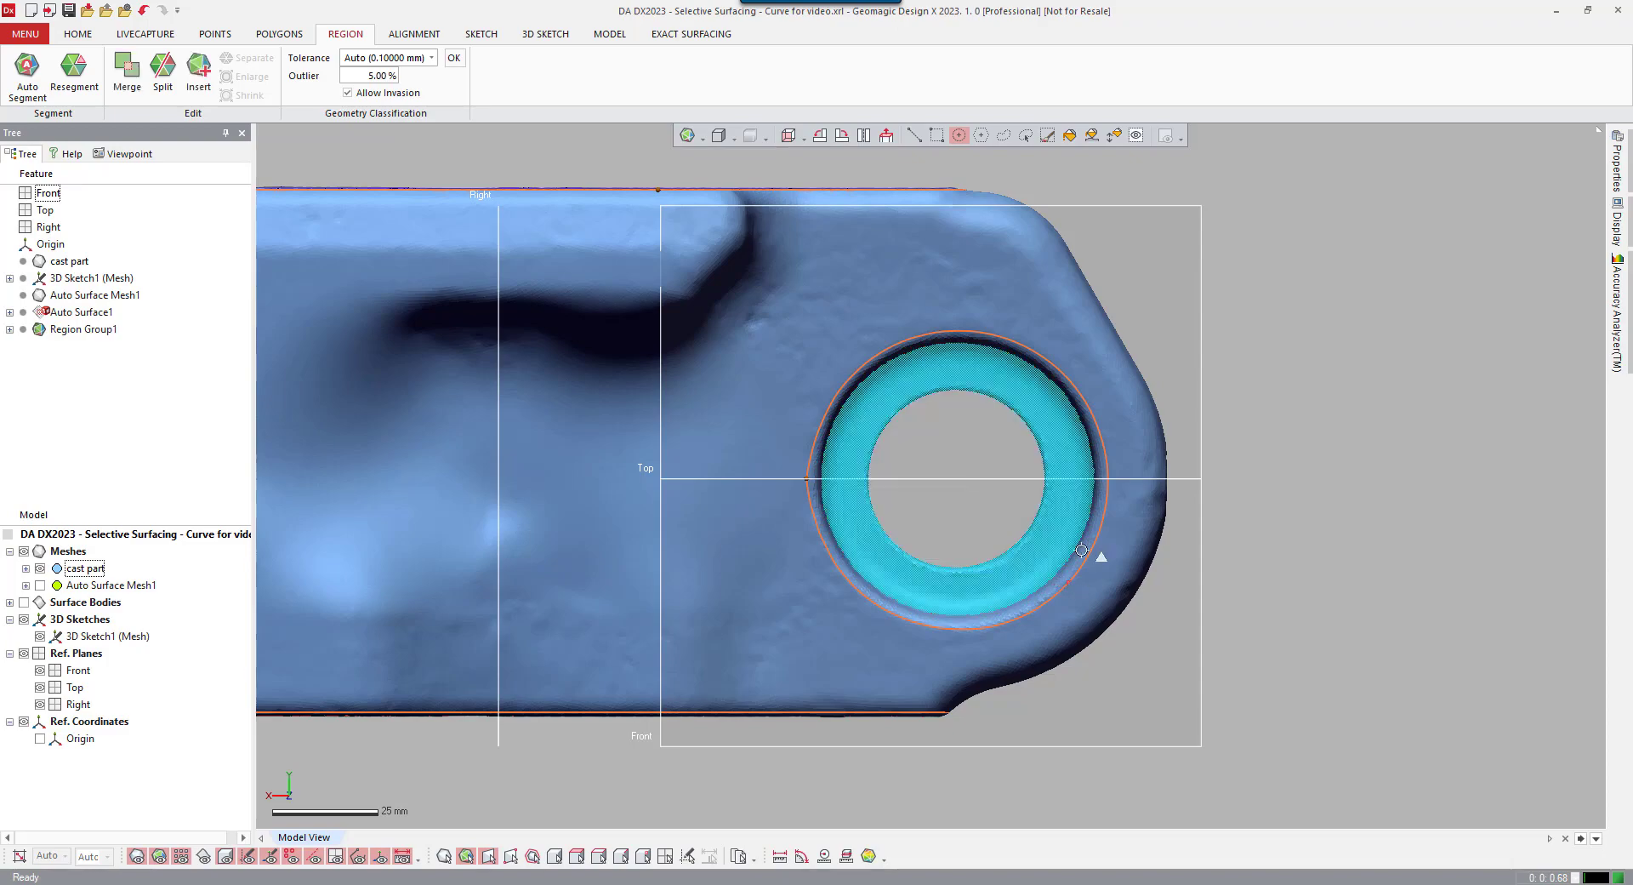
mouse_move(1099, 555)
right_mouse_down()
mouse_move(732, 485)
mouse_move(635, 485)
mouse_move(792, 500)
mouse_move(762, 488)
mouse_move(958, 467)
mouse_move(743, 405)
mouse_move(583, 426)
mouse_move(732, 353)
mouse_move(985, 393)
mouse_move(1074, 486)
mouse_move(1105, 467)
mouse_move(1131, 539)
mouse_move(1104, 534)
right_mouse_up()
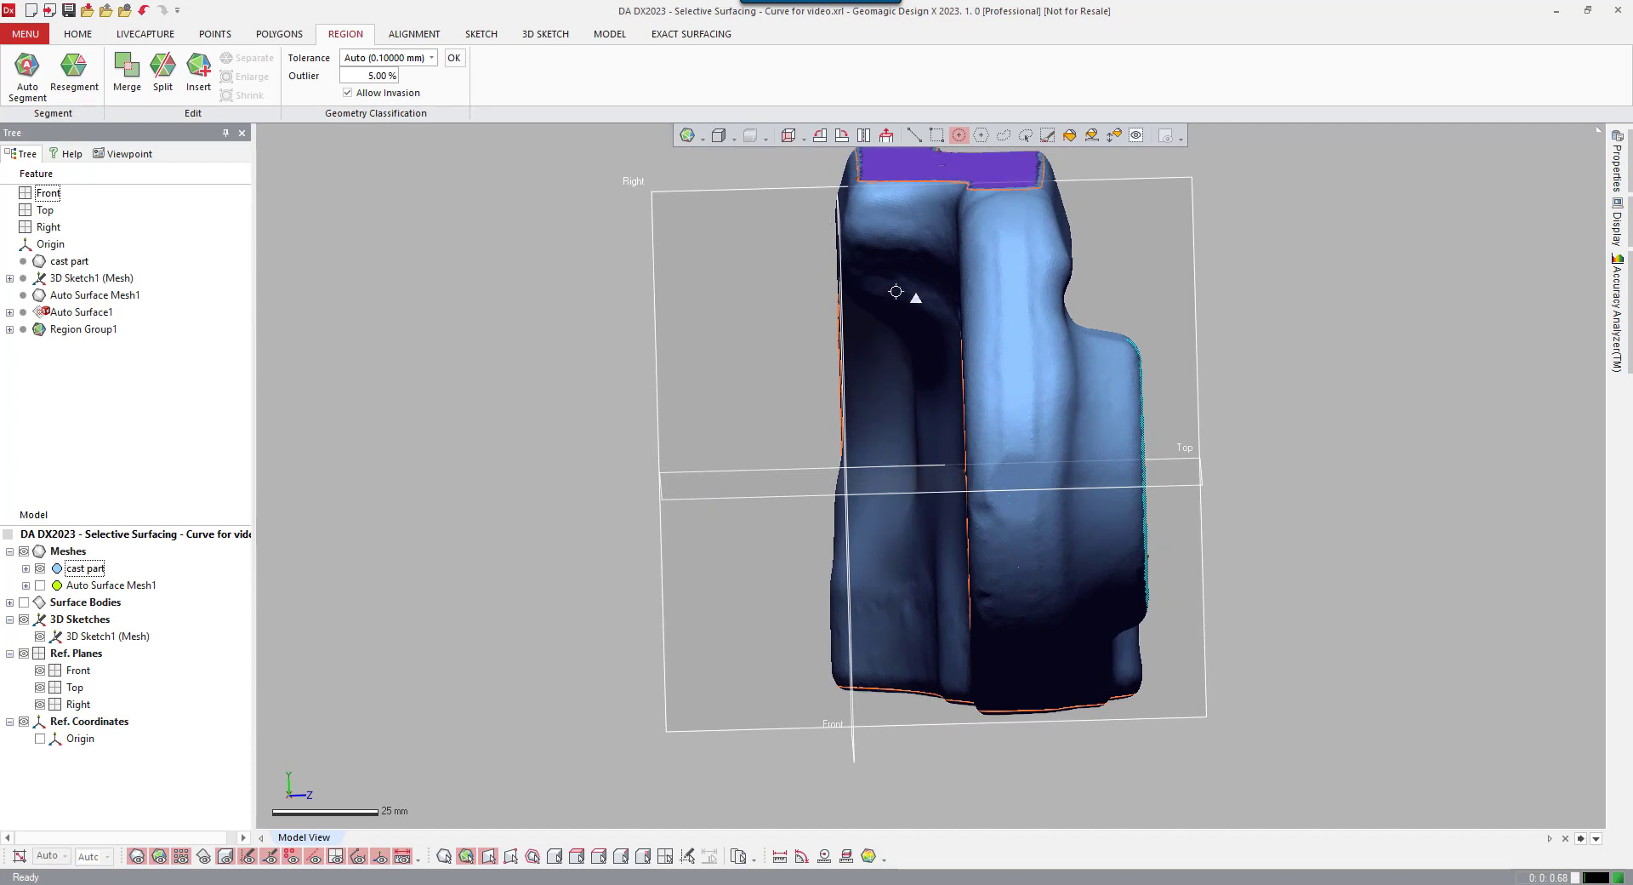
left_click(1040, 180)
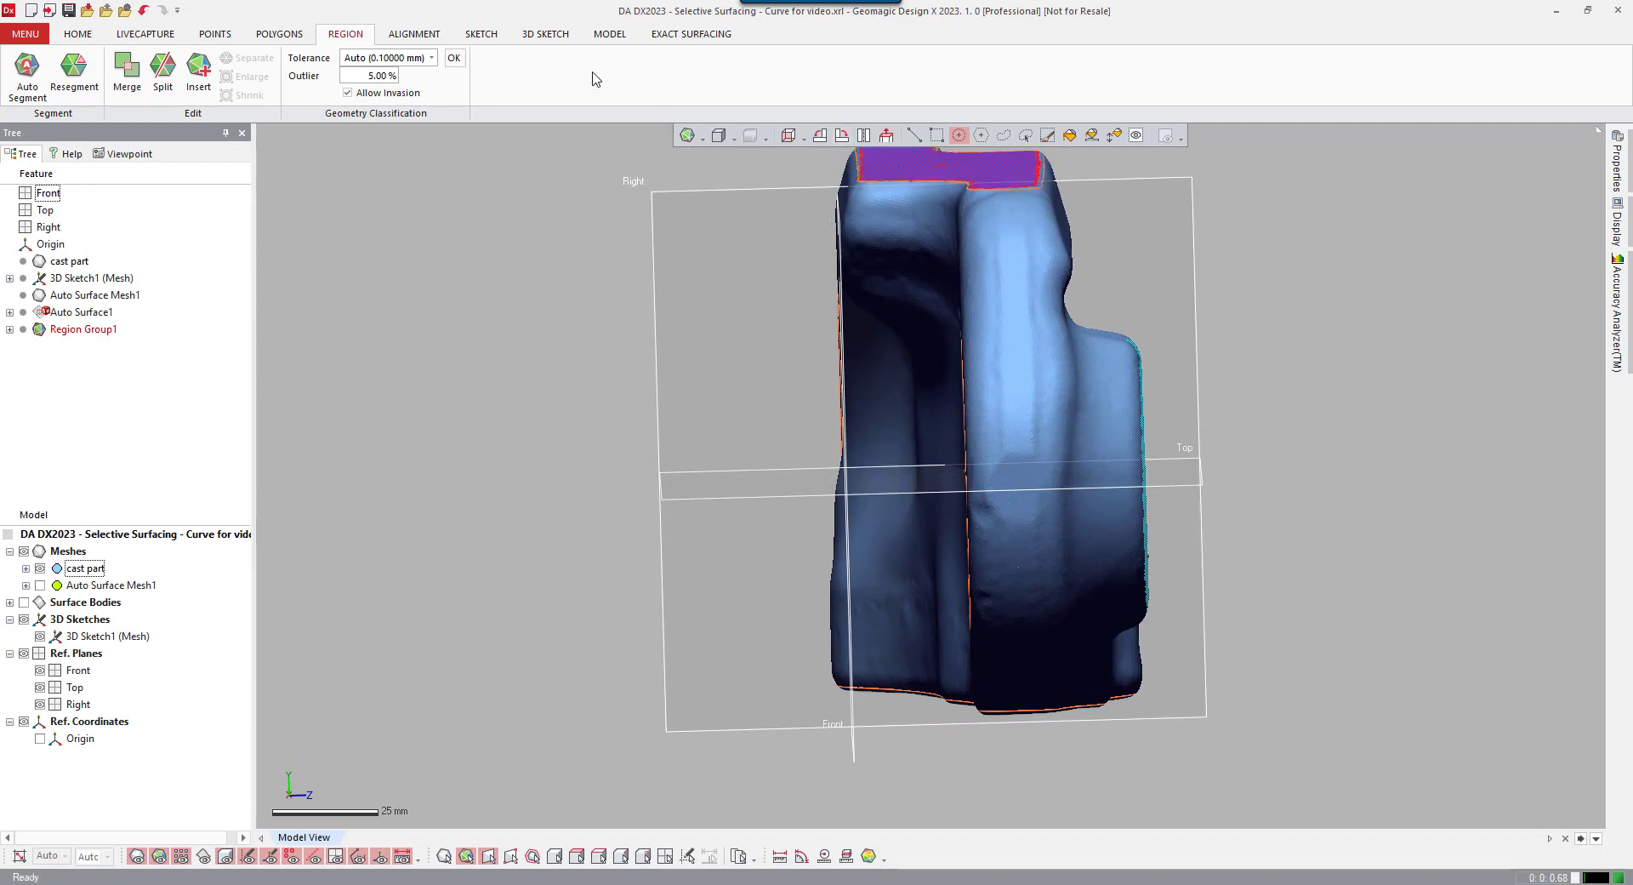
left_click(281, 34)
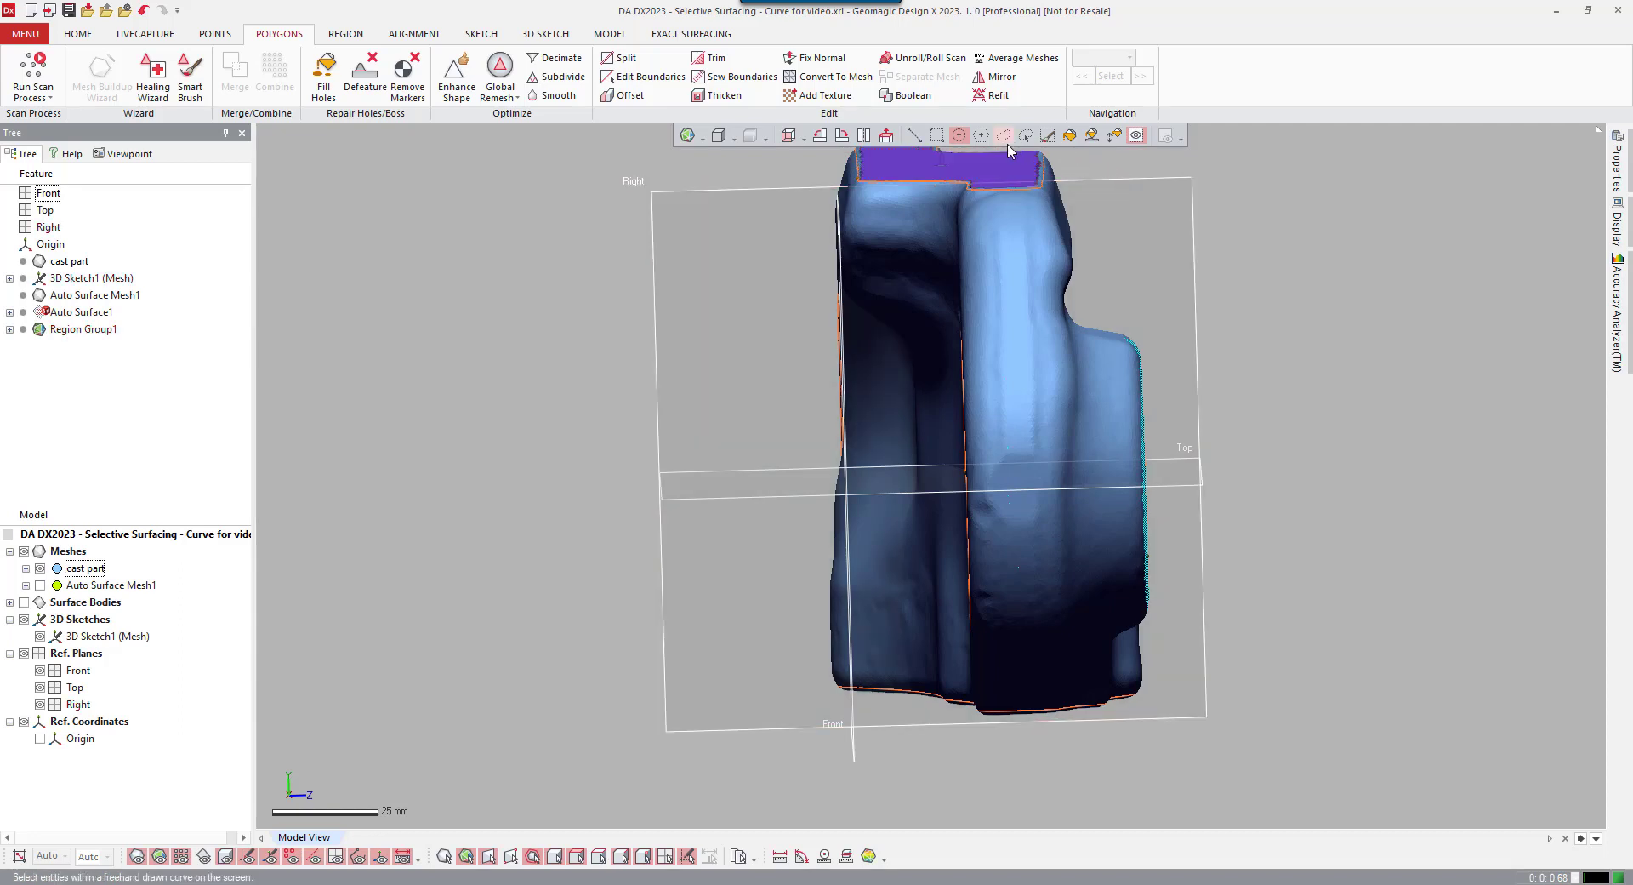
left_click(981, 136)
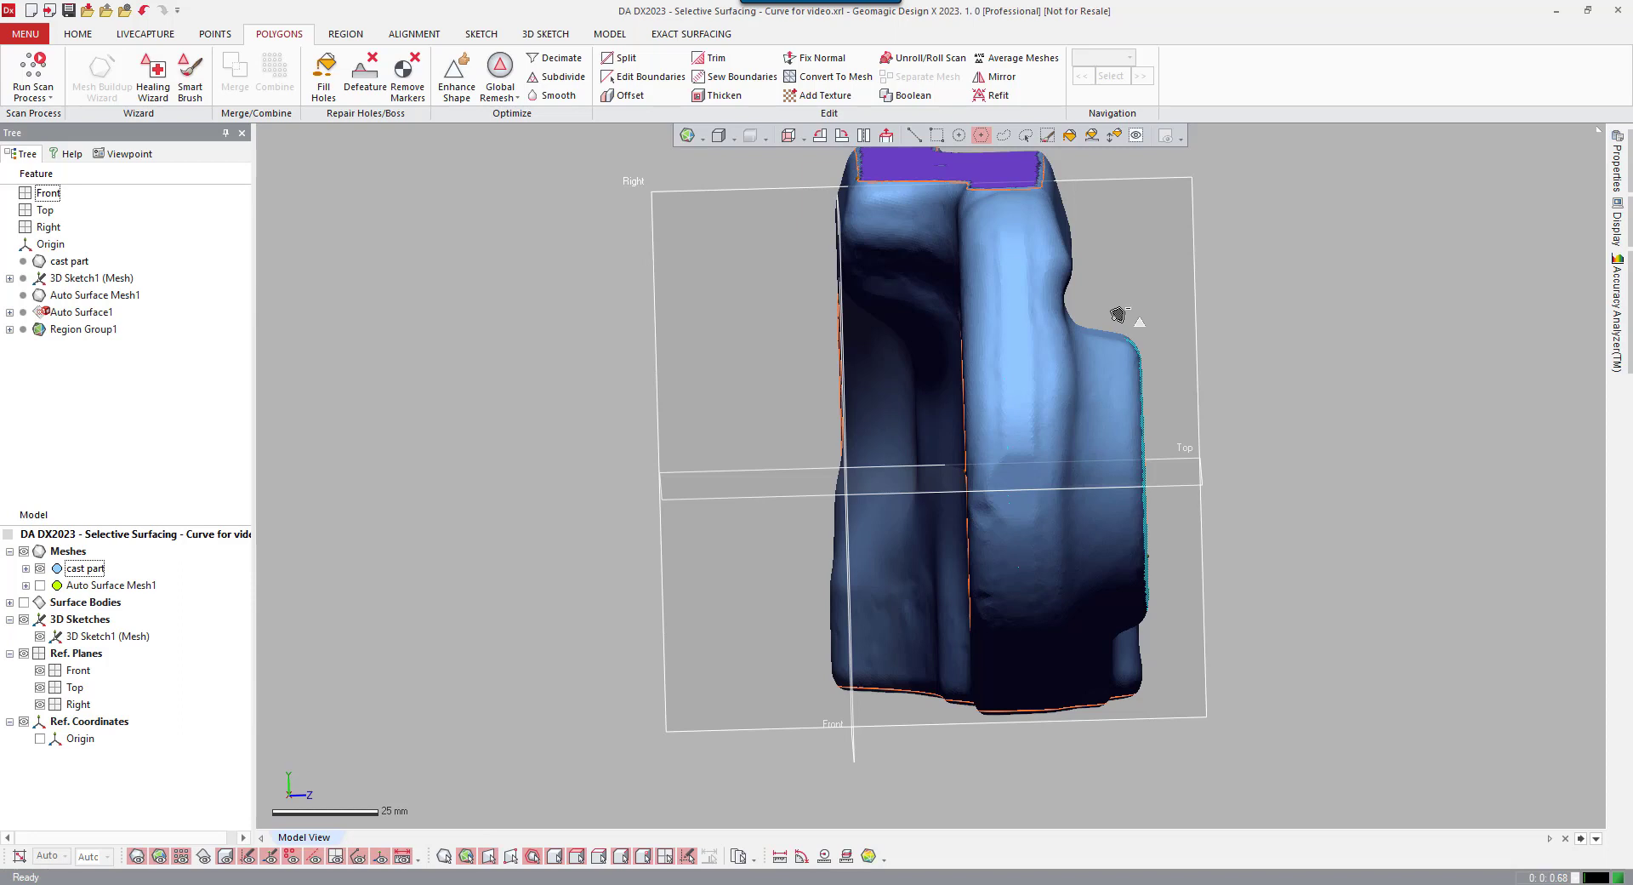
left_click(1116, 318, "ctrl")
mouse_move(1127, 347)
left_mouse_down()
mouse_move(1148, 361)
mouse_move(1123, 442)
mouse_move(1143, 671)
left_mouse_up()
right_click_drag(1238, 314, 1035, 427)
right_click_drag(737, 483, 1038, 678)
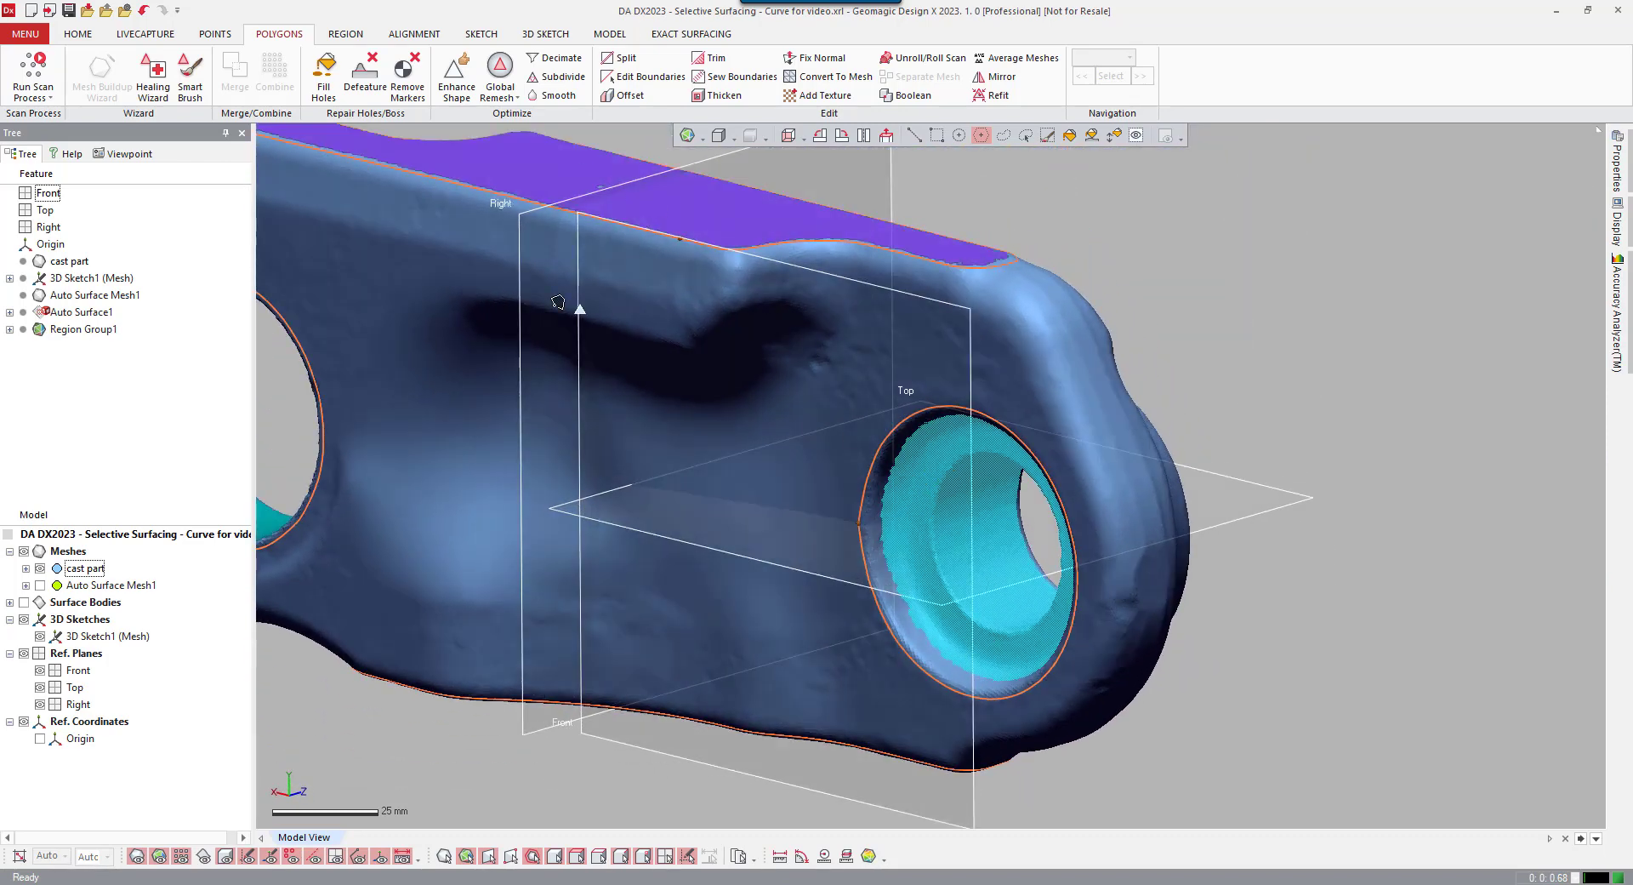
- Insert the selected stepped-hole faces as one region and return to rectangle selection mode
left_click(353, 41)
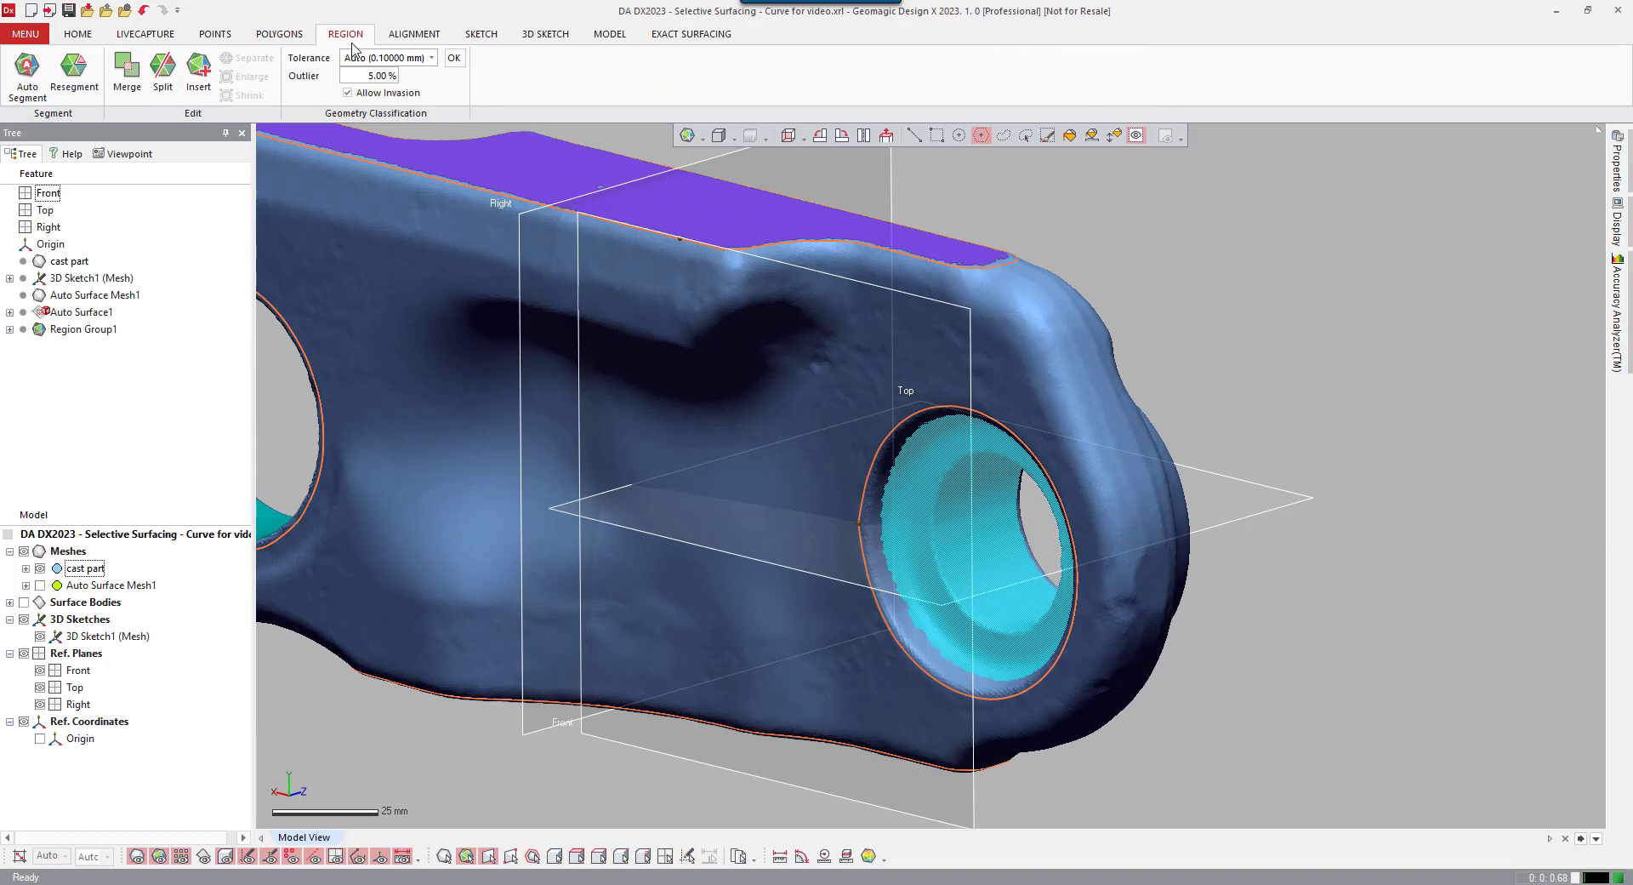
left_click(206, 73)
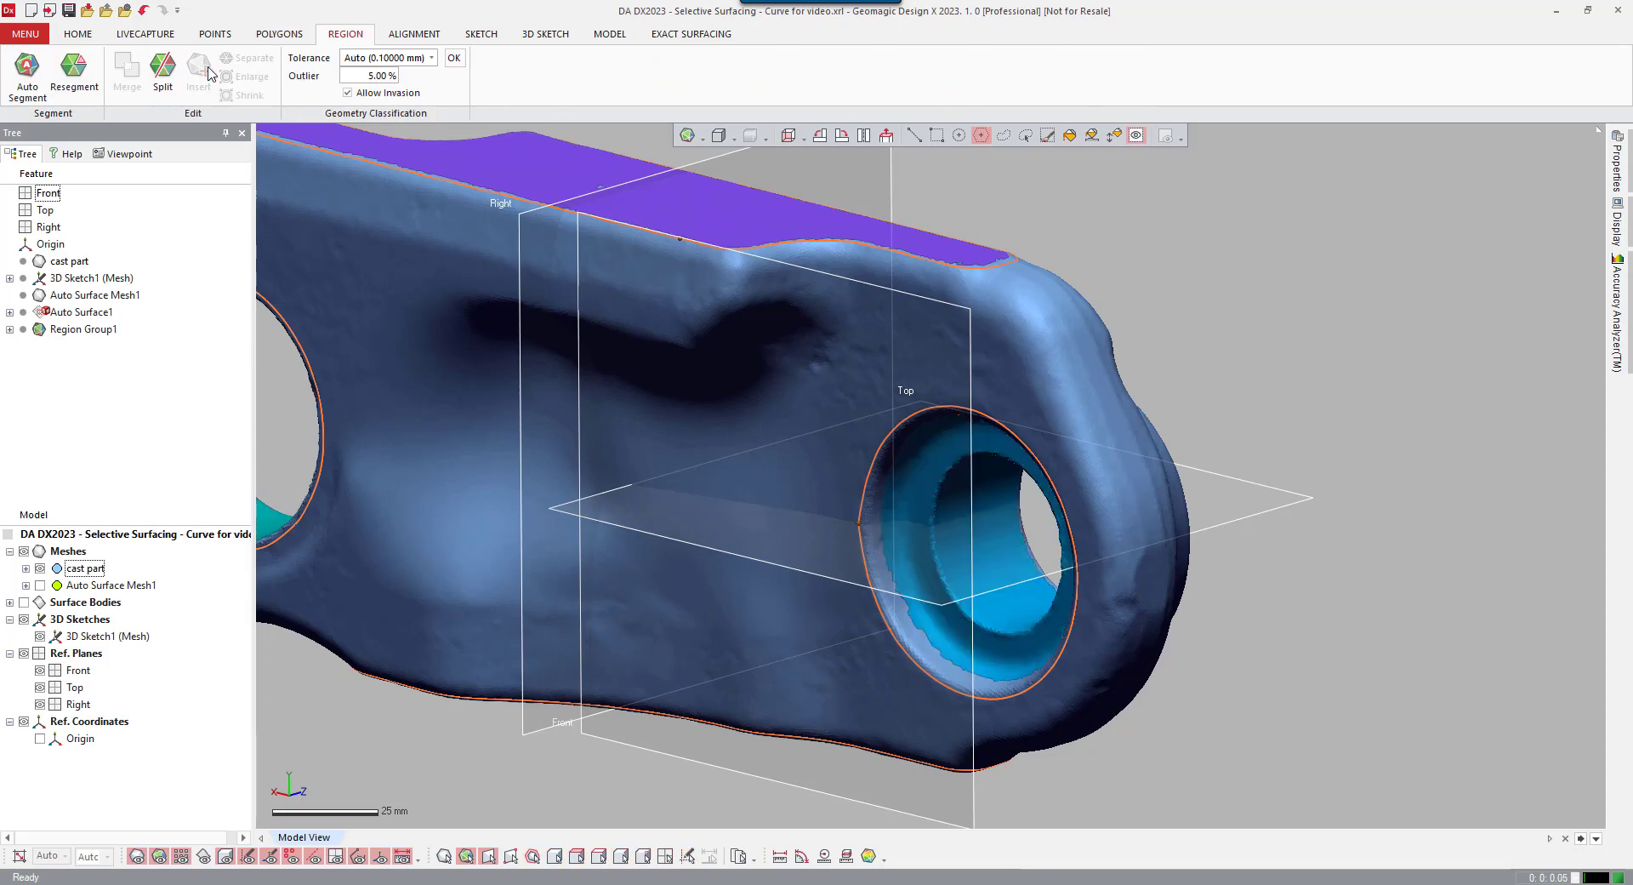
left_click(939, 137)
left_click(936, 446)
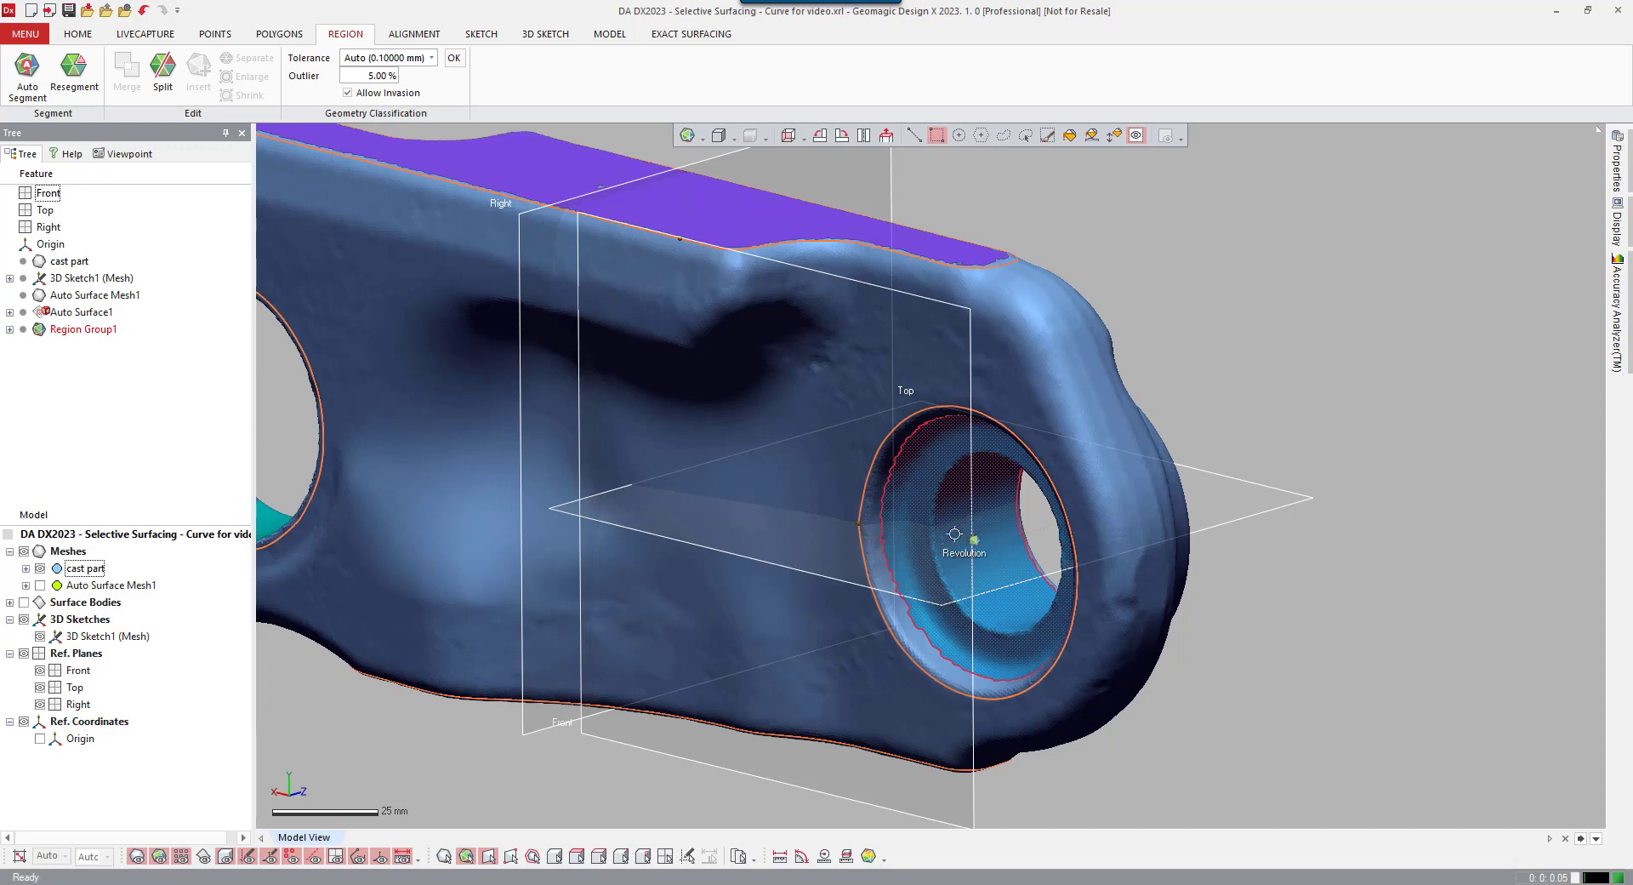
right_click_drag(911, 530, 927, 514)
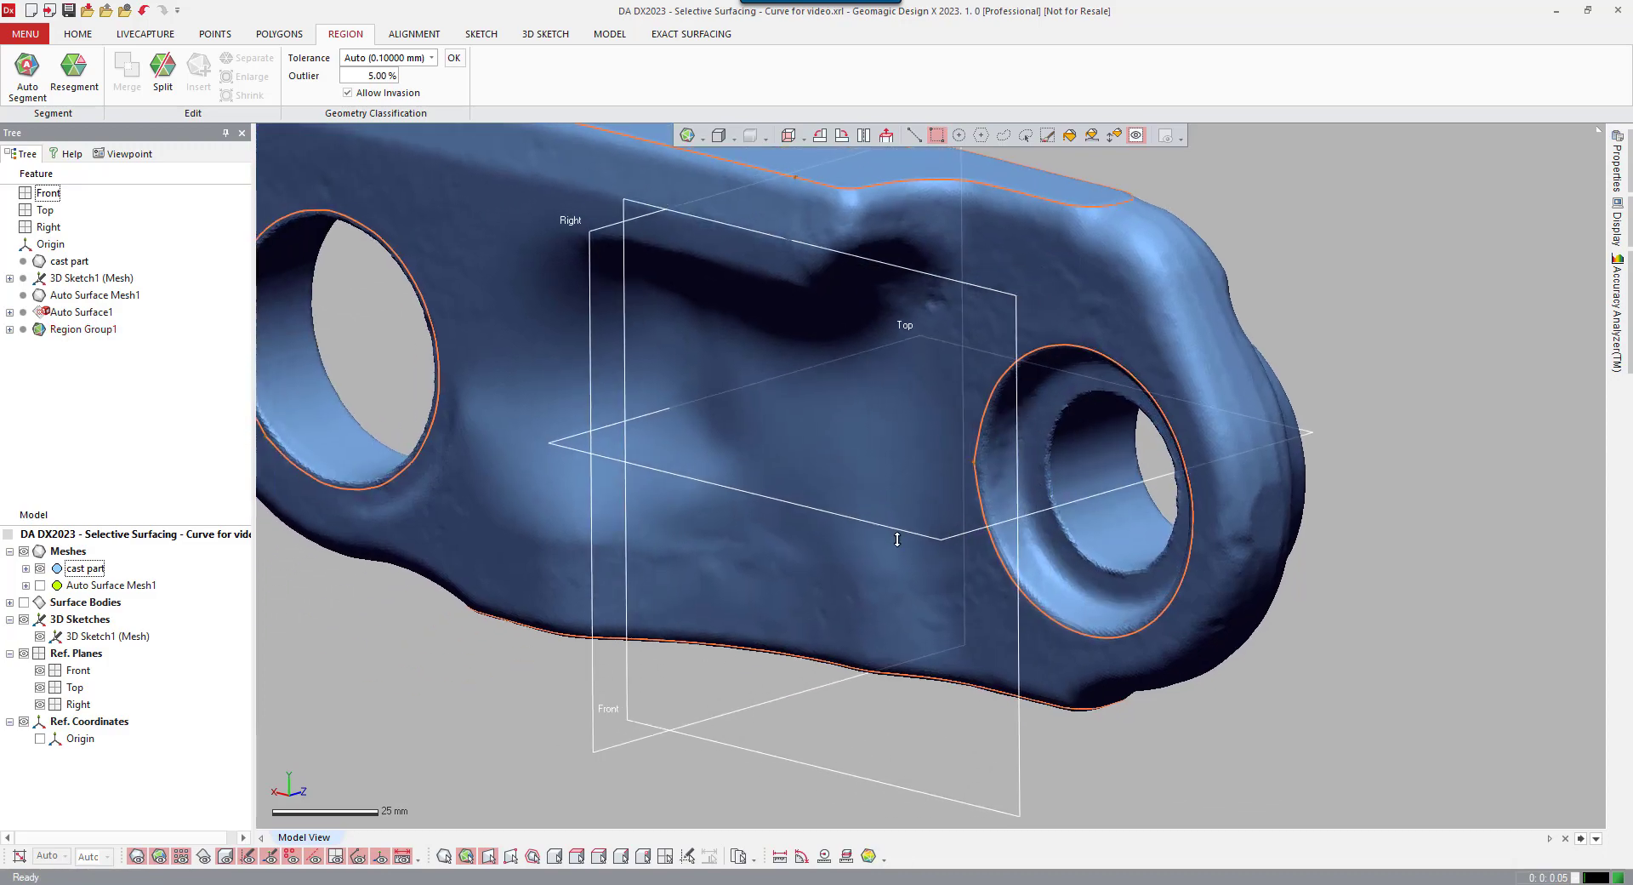
right_click_drag(927, 514, 945, 497)
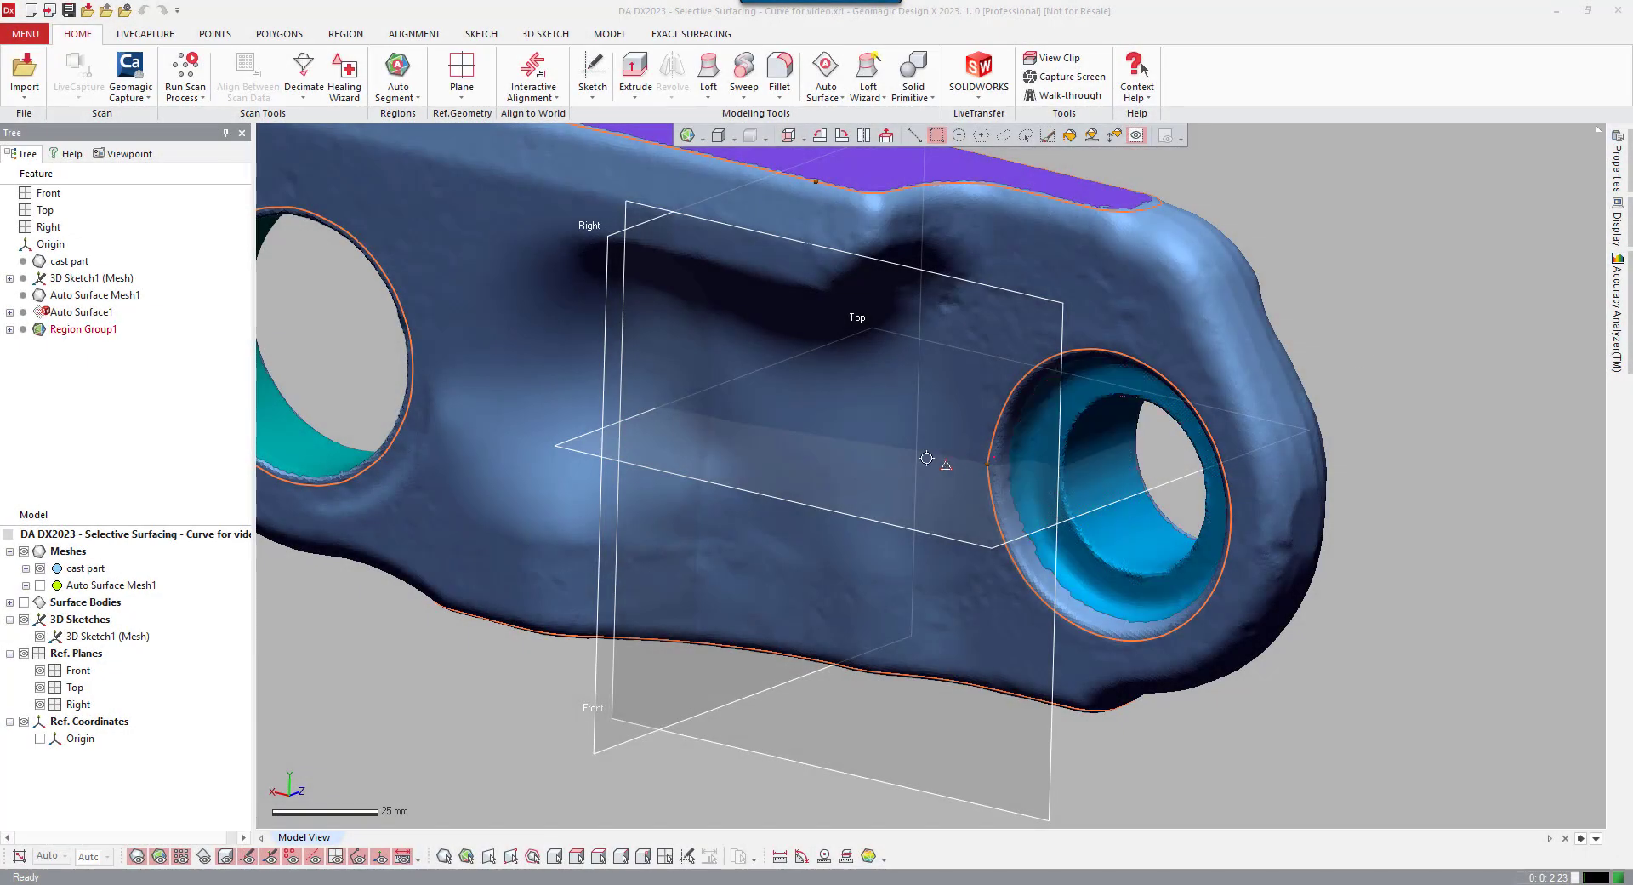
right_click_drag(928, 458, 1044, 474)
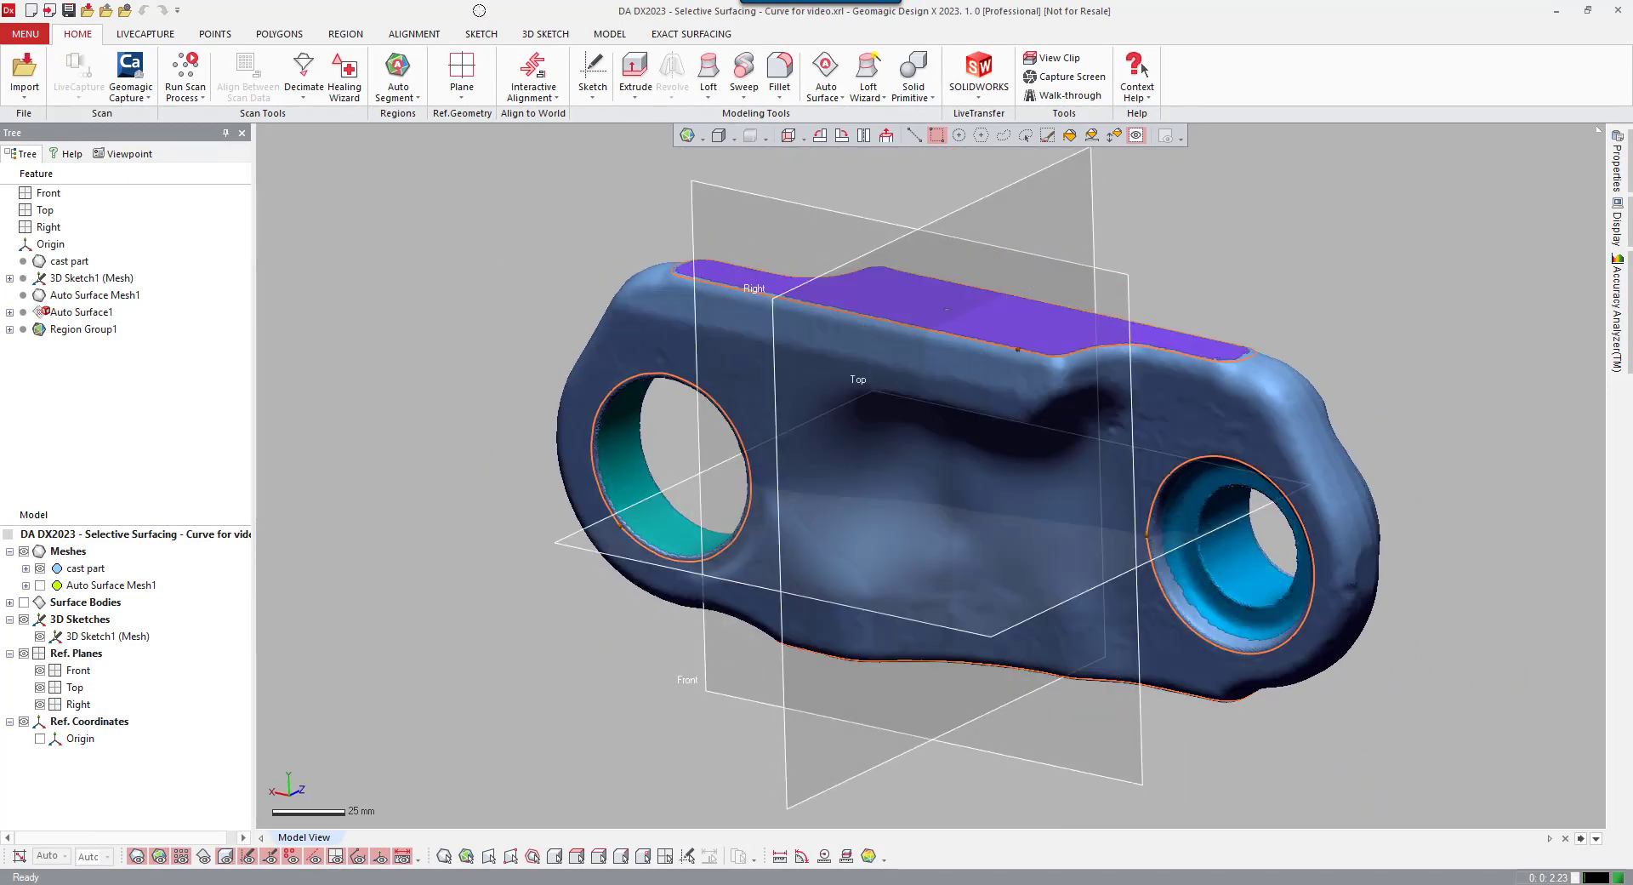
- Create a plane surface primitive from the upper flat face's region with a 40% extend ratio
left_click(618, 34)
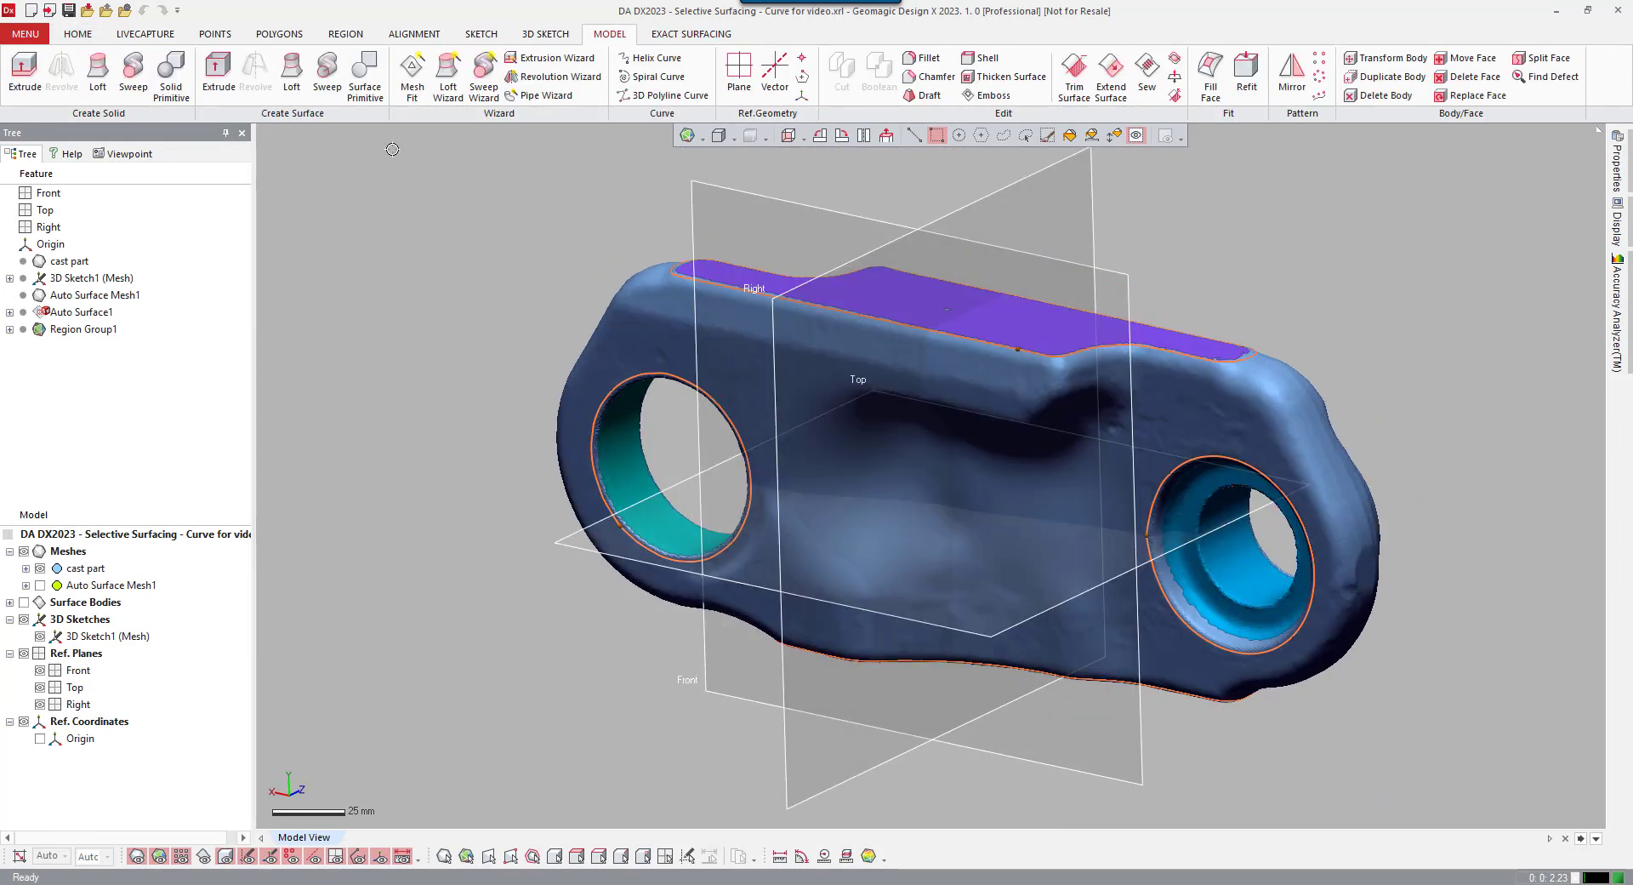
left_click(370, 75)
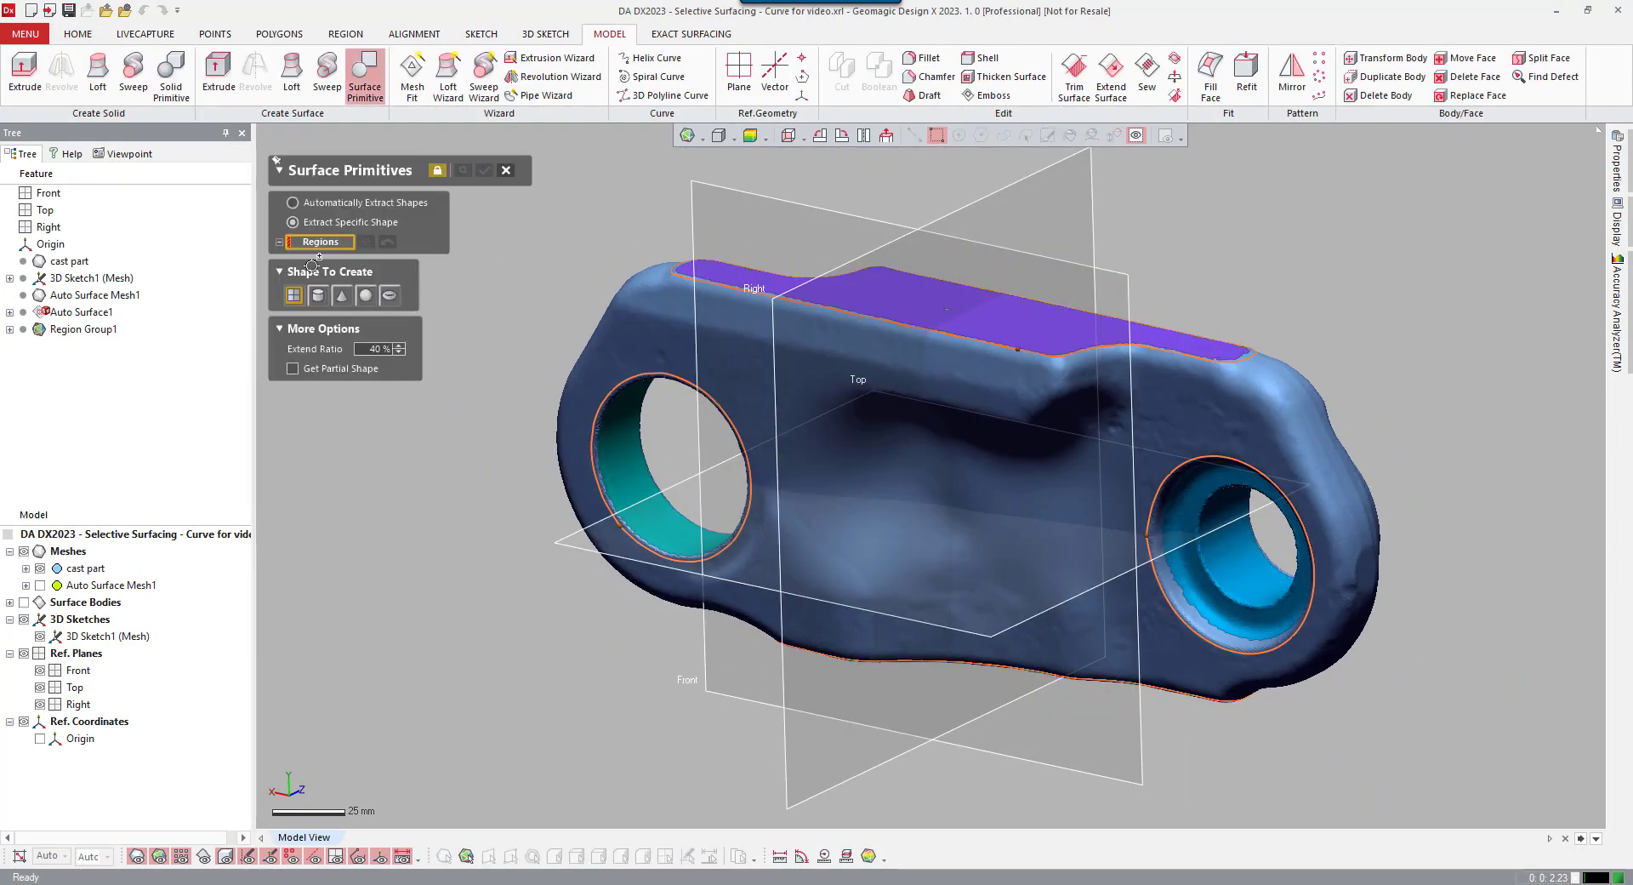
left_click(876, 308)
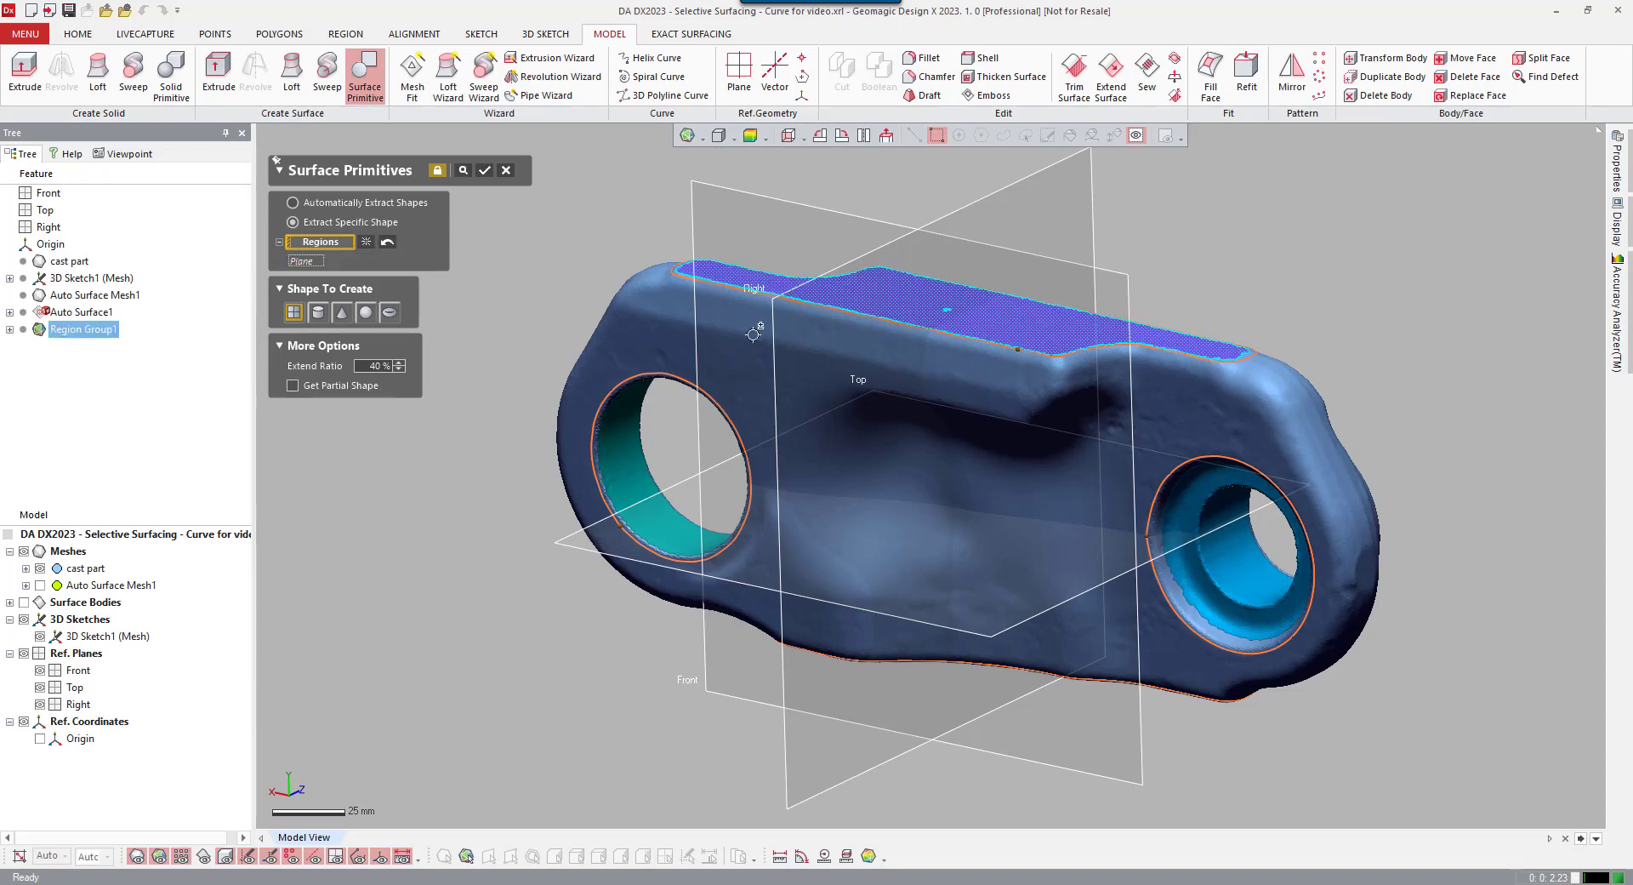
left_click(485, 170)
- Create a second plane surface primitive from the flat region on the opposite side of the cast part
mouse_move(714, 281)
right_mouse_down()
mouse_move(729, 273)
mouse_move(757, 544)
right_mouse_up()
left_click(763, 560)
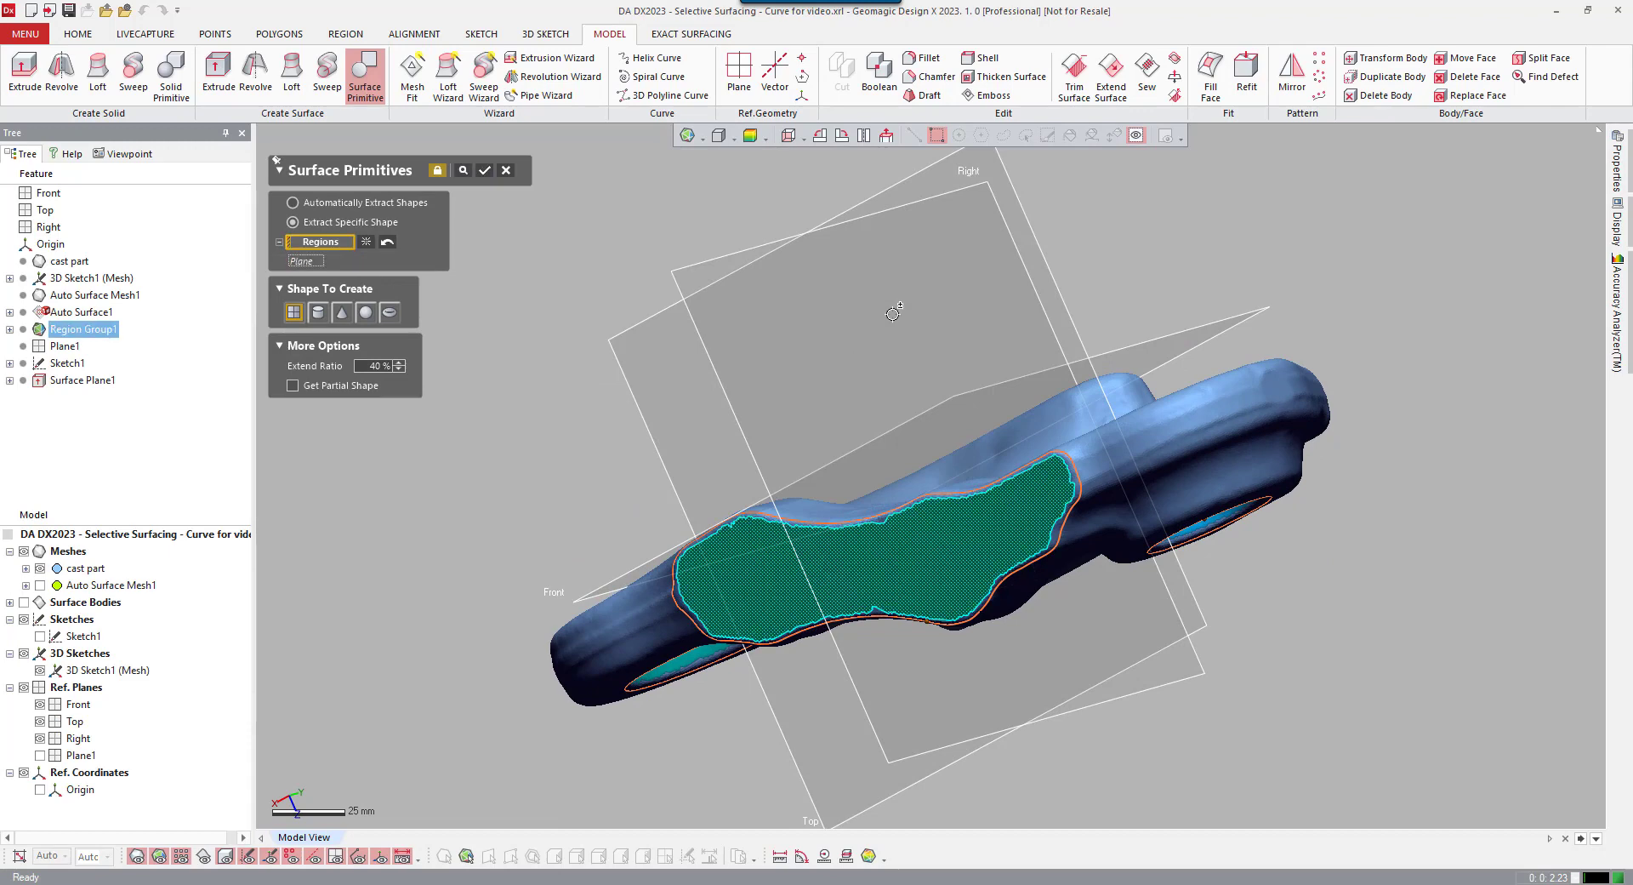
right_click_drag(900, 308, 885, 489)
left_click(485, 171)
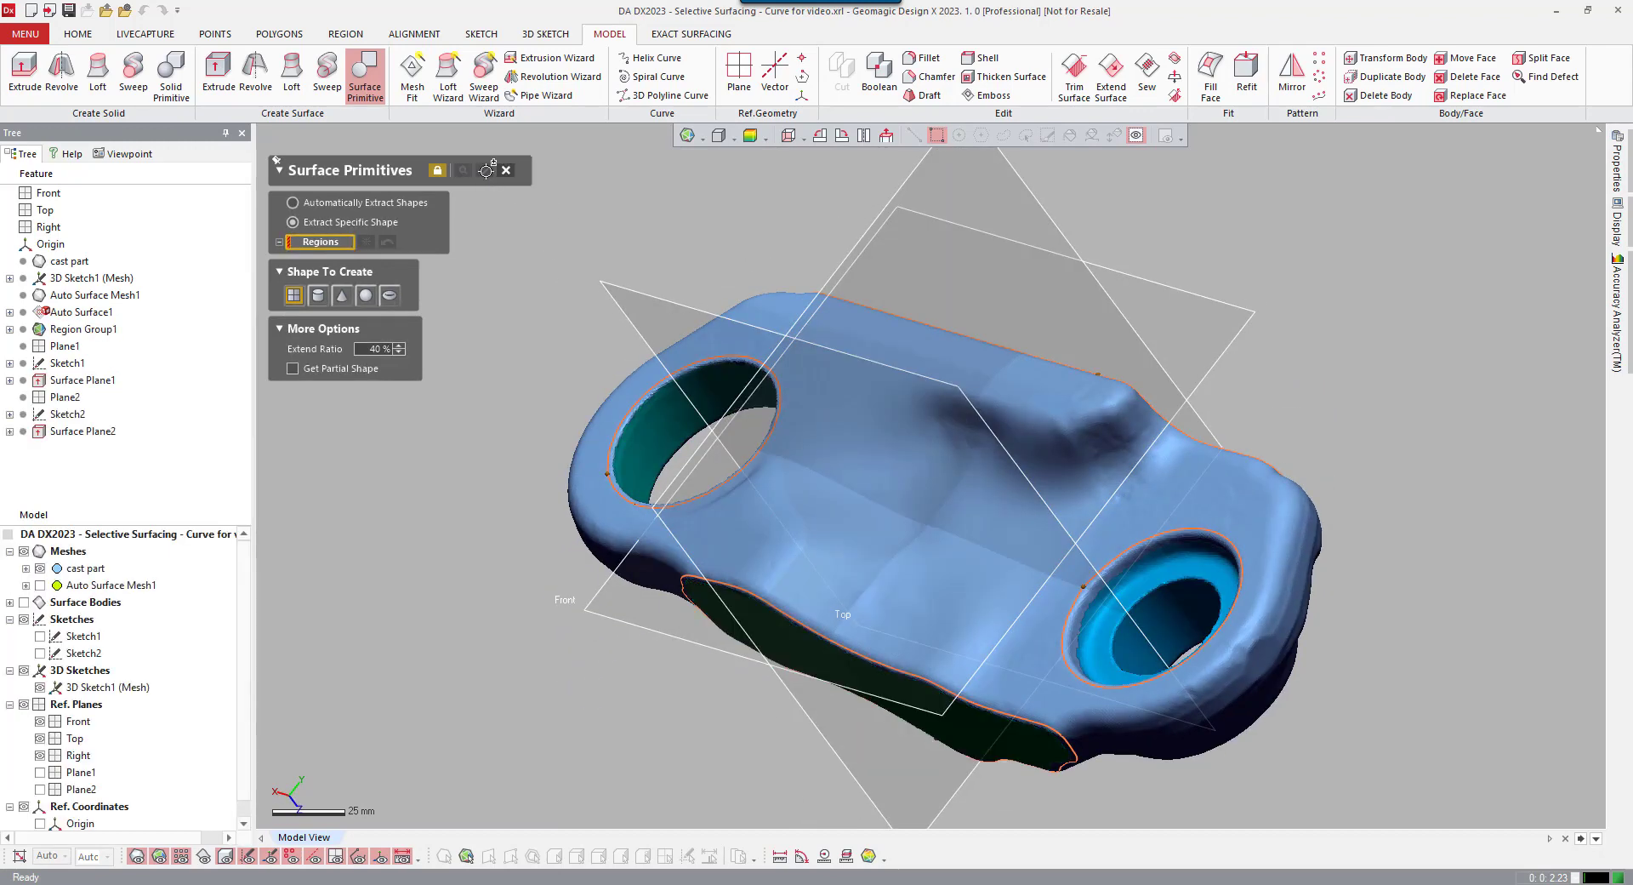
- Create a cylinder surface primitive from the plain through hole's region with a 40% extend ratio and finish the command
right_click_drag(513, 331, 385, 416)
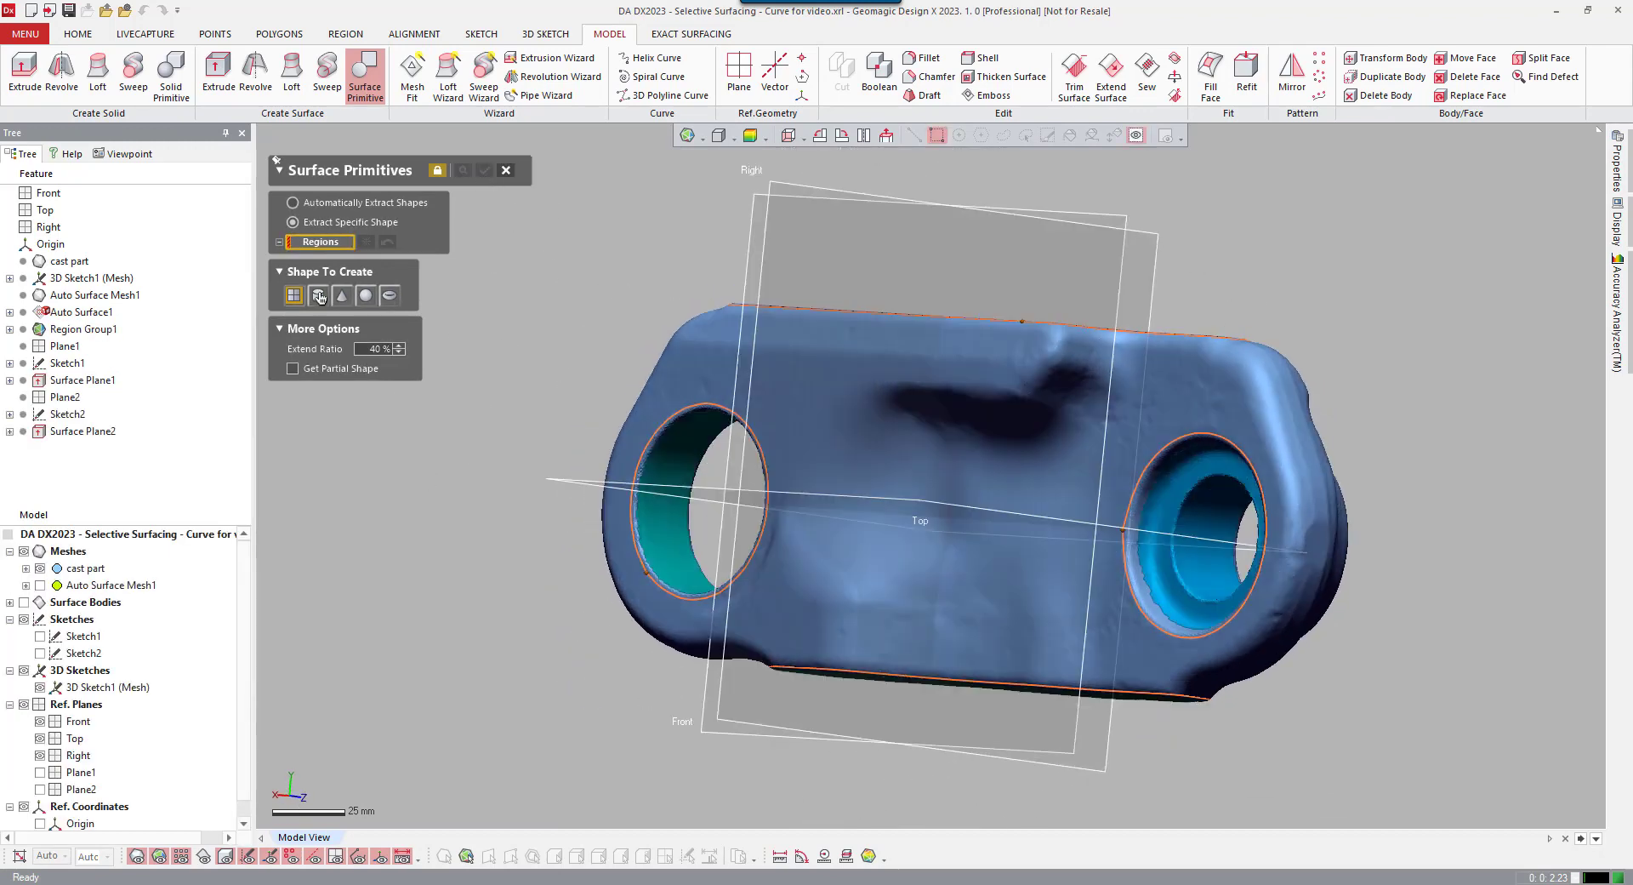
left_click(323, 297)
left_click(676, 495)
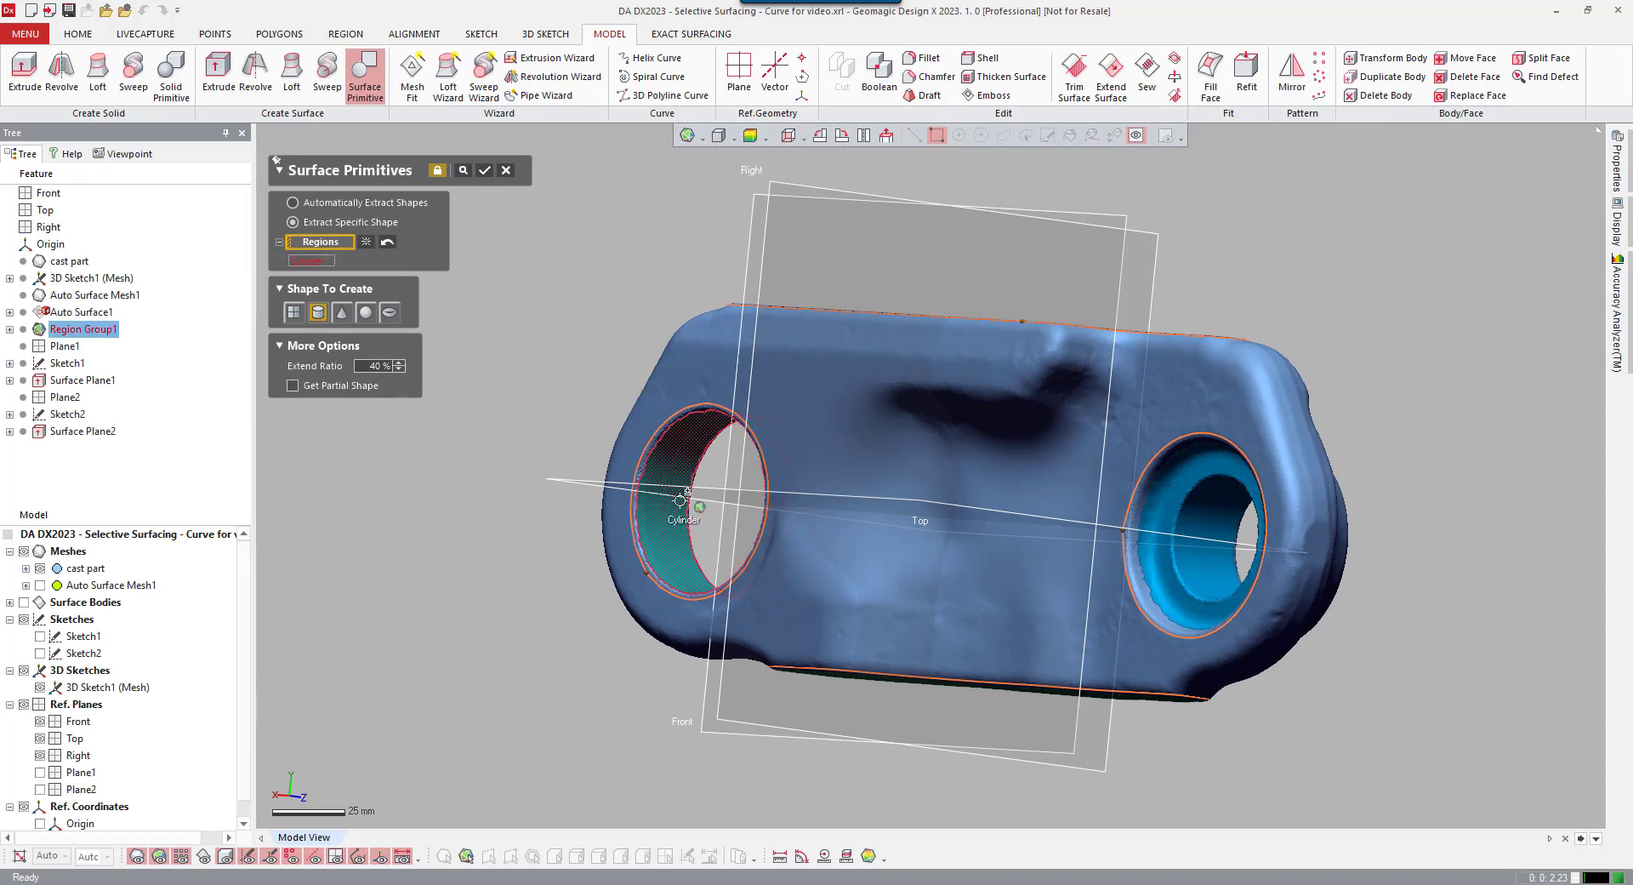
right_click_drag(873, 422, 874, 521)
right_click_drag(860, 335, 838, 315)
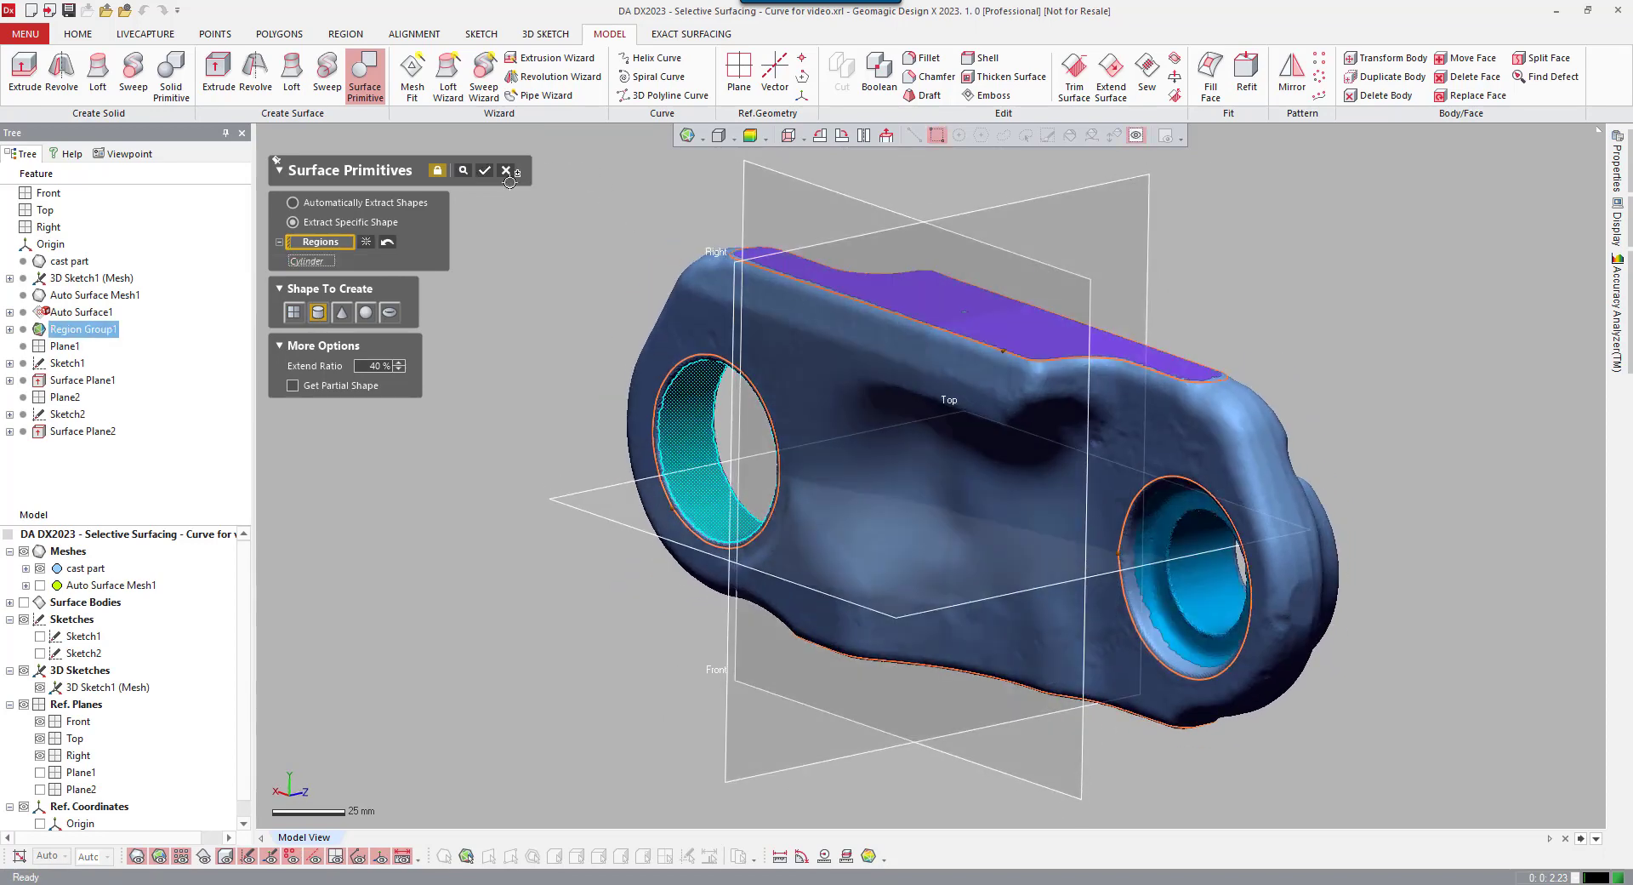
left_click(484, 171)
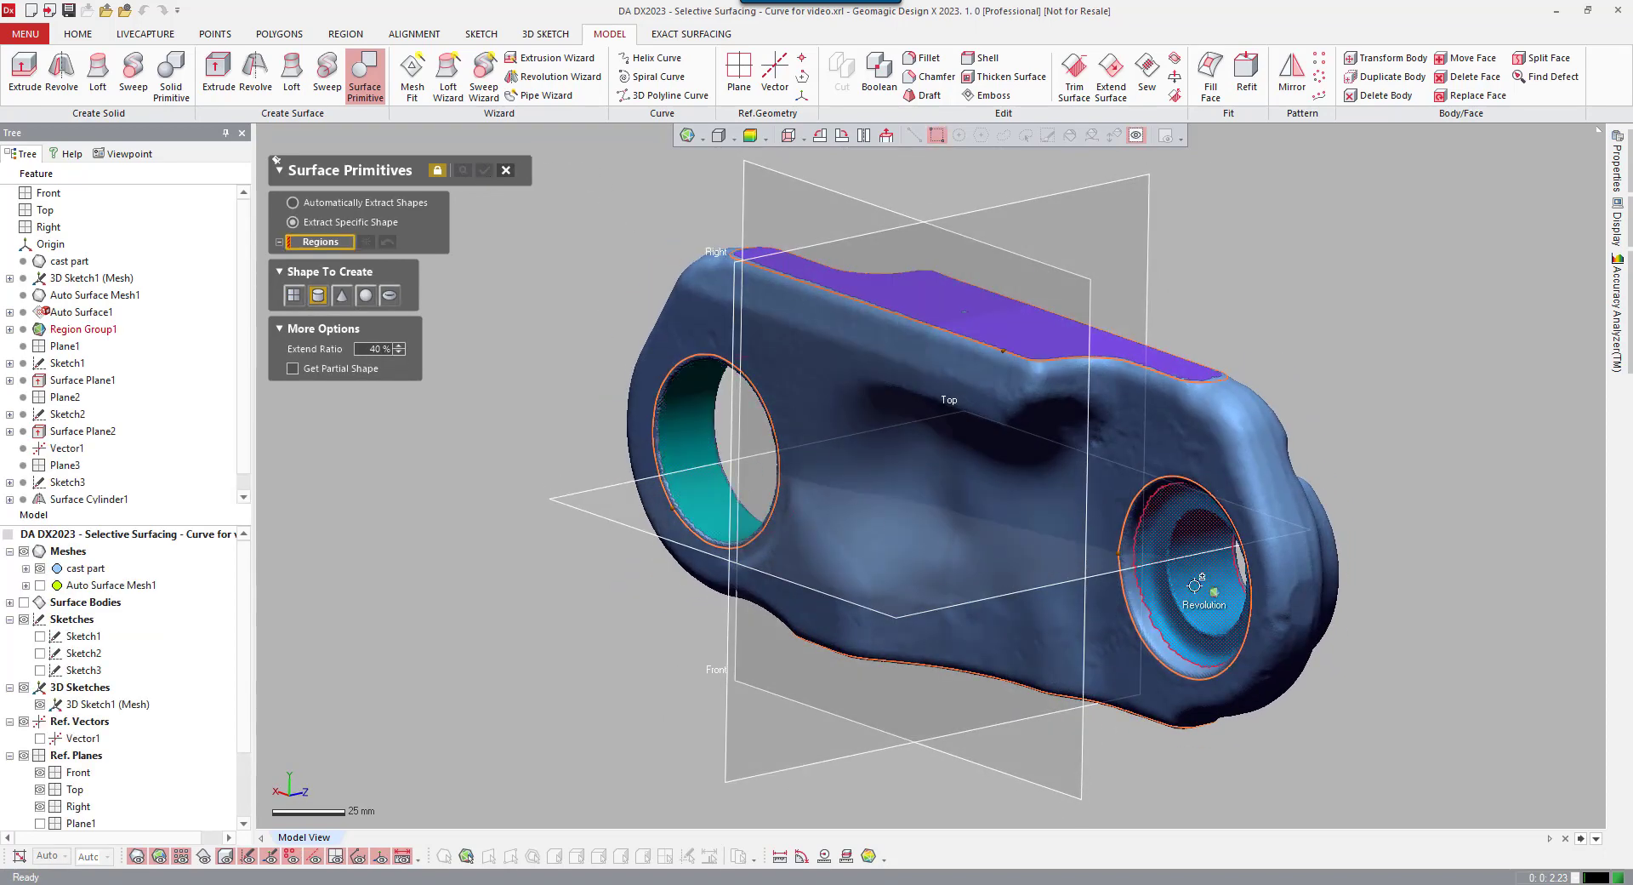
left_click(506, 175)
- Set up the Revolution Wizard with the stepped hole's region as target and the Front plane as custom revolution axis direction
right_click_drag(582, 248, 572, 148)
left_click(557, 76)
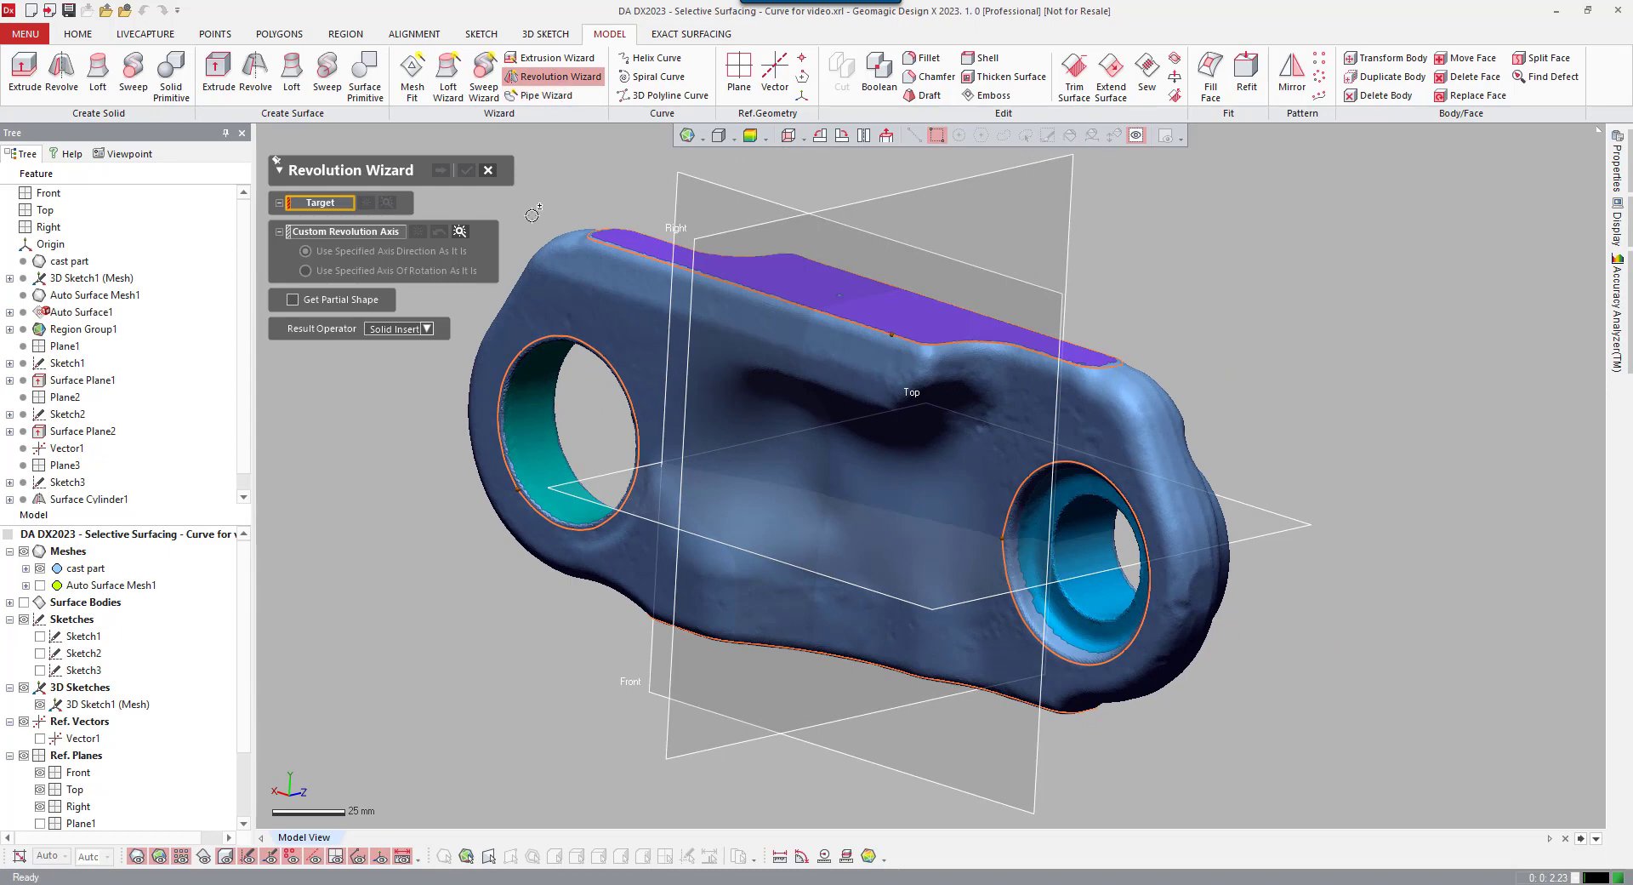
left_click(1062, 570)
left_click(382, 250)
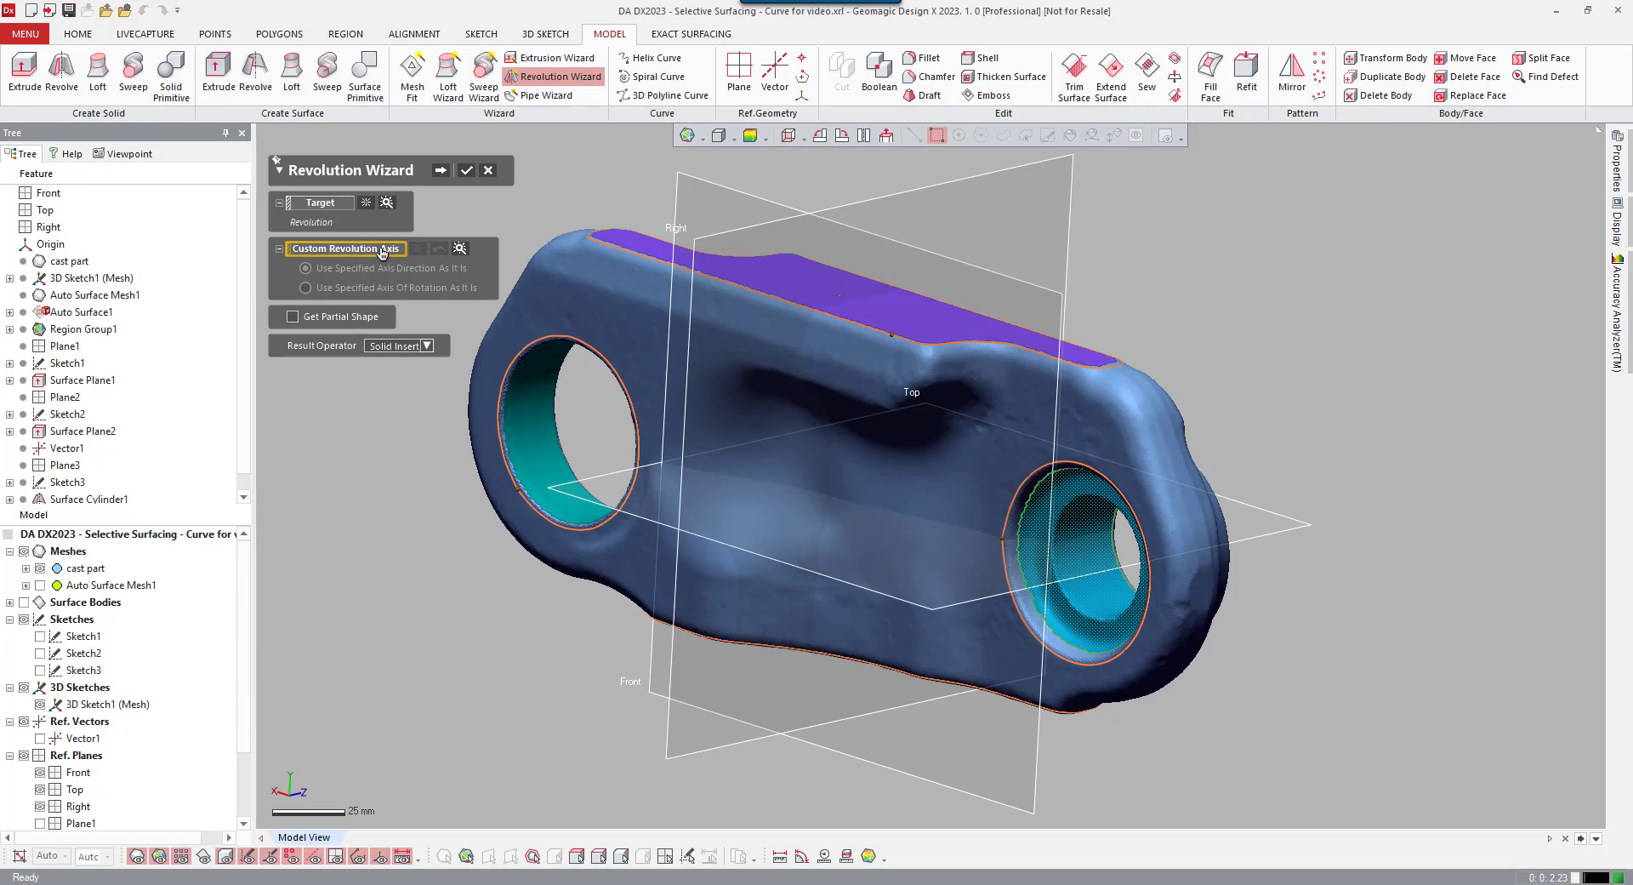
left_click(690, 196)
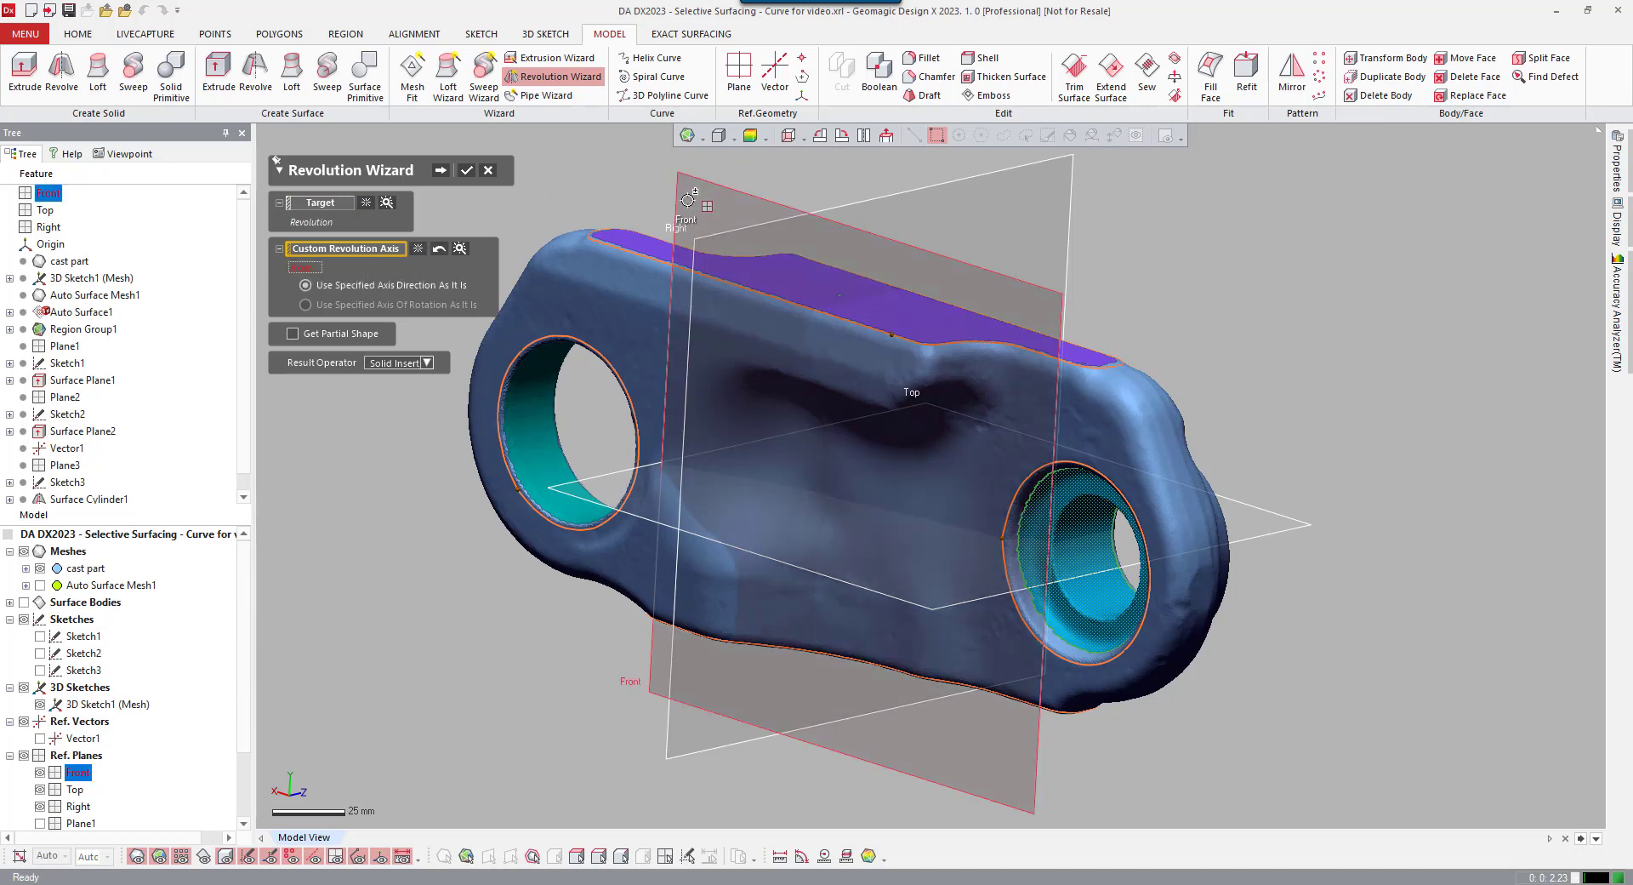
- Set the revolution's result operator to Surface Insert and extract the revolved shape for the stepped hole
left_click(399, 368)
left_click(406, 396)
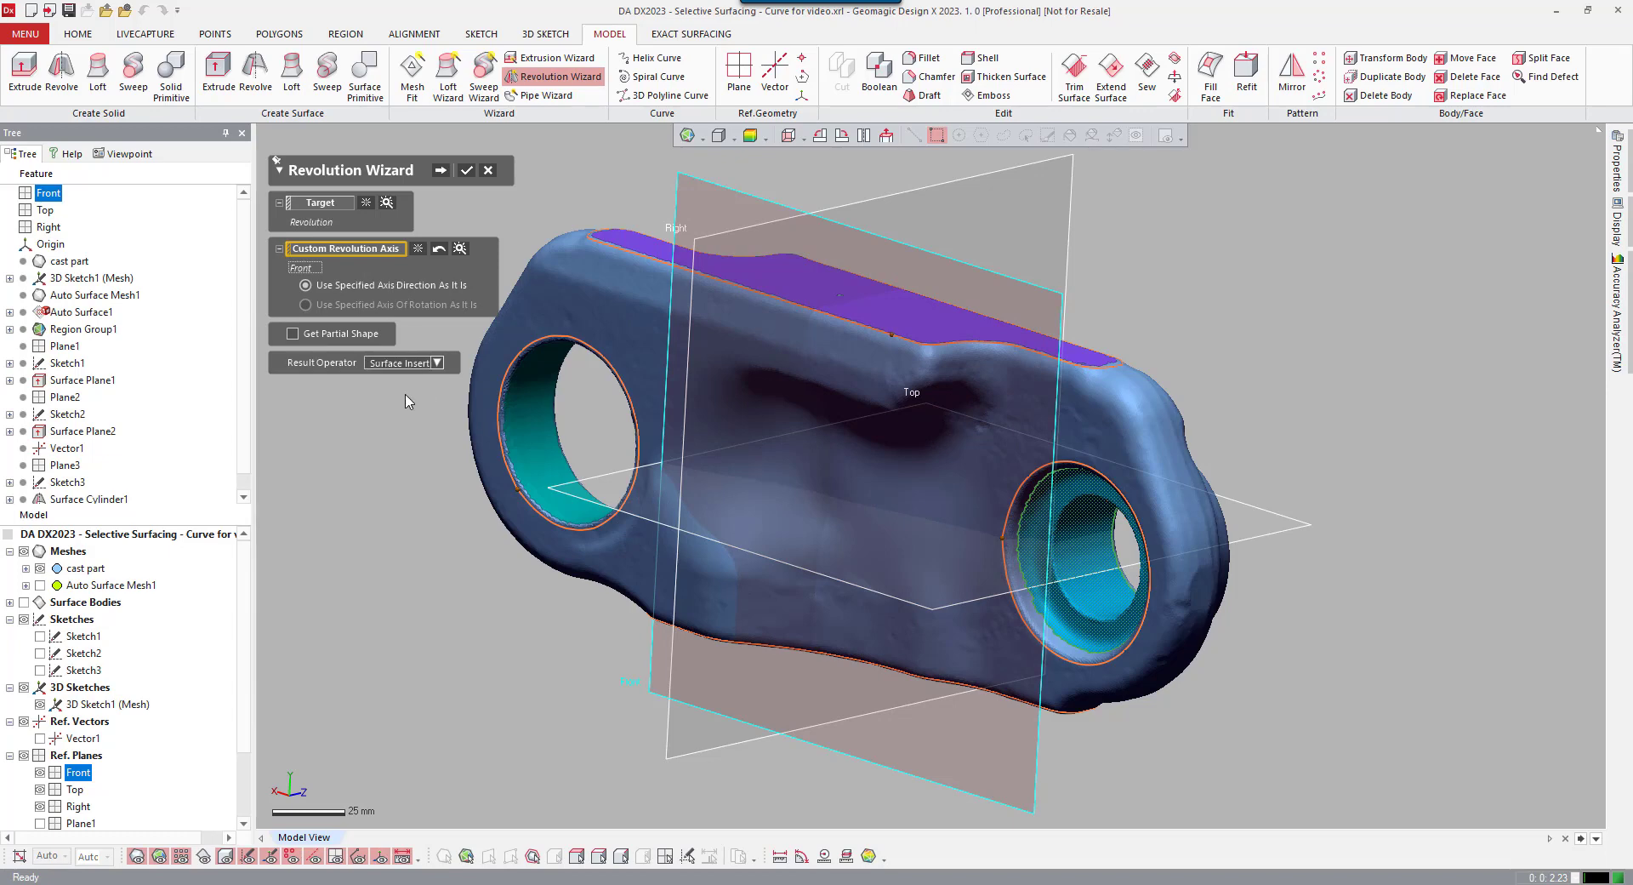
right_click_drag(737, 486, 680, 553)
left_click(442, 172)
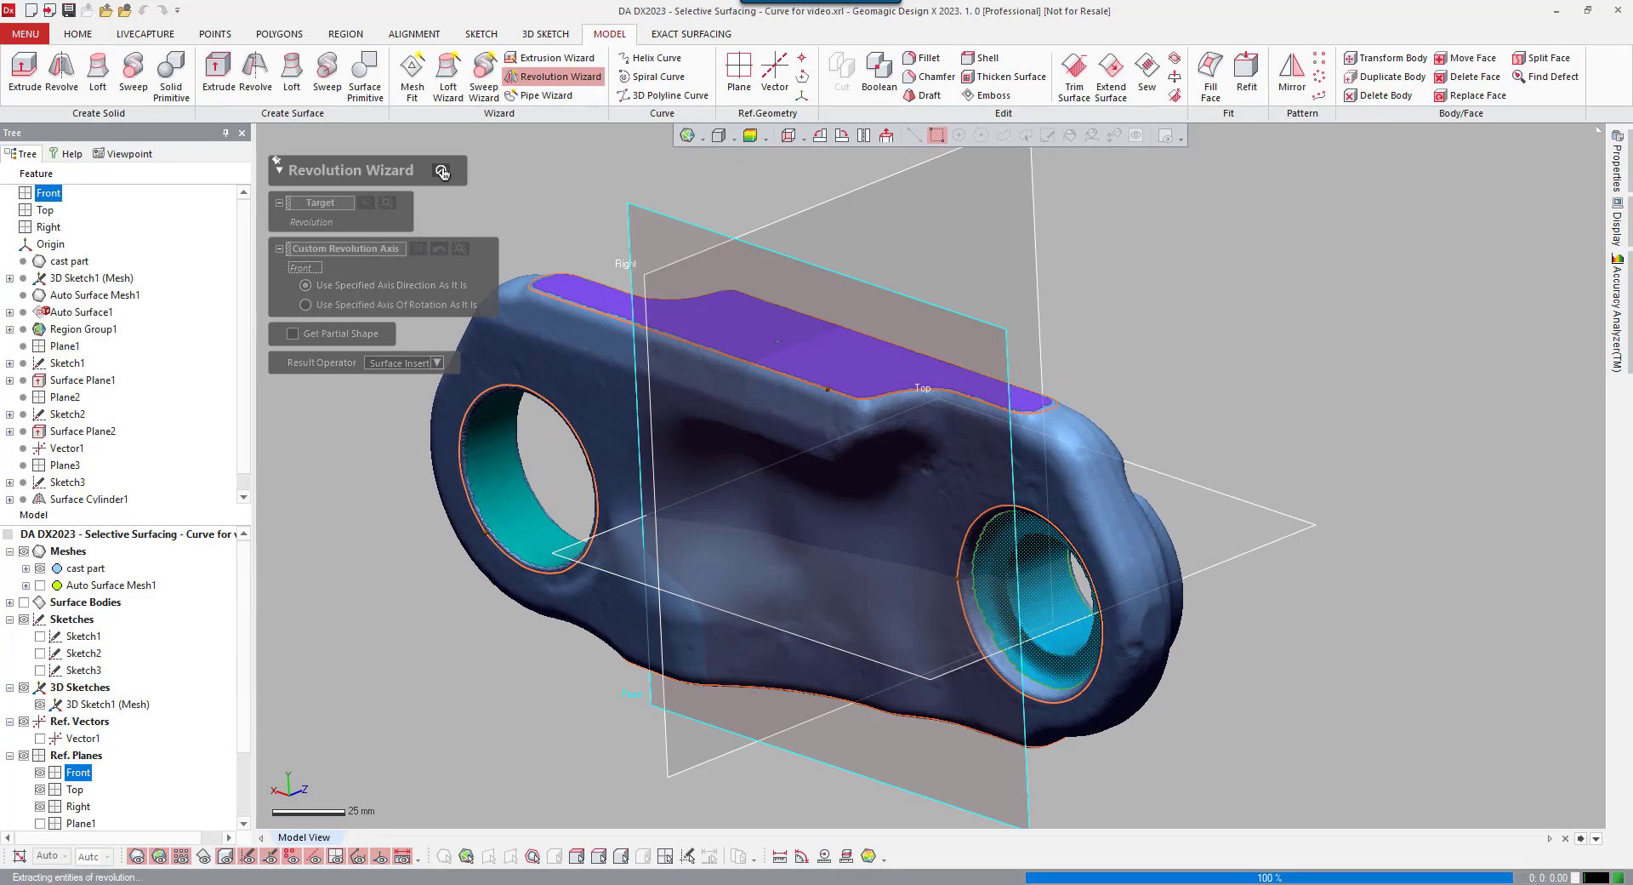
- Hide the mesh and its regions and examine the revolved preview's profile around the stepped hole's flange
mouse_move(783, 449)
right_mouse_down()
mouse_move(914, 491)
mouse_move(902, 582)
right_mouse_up()
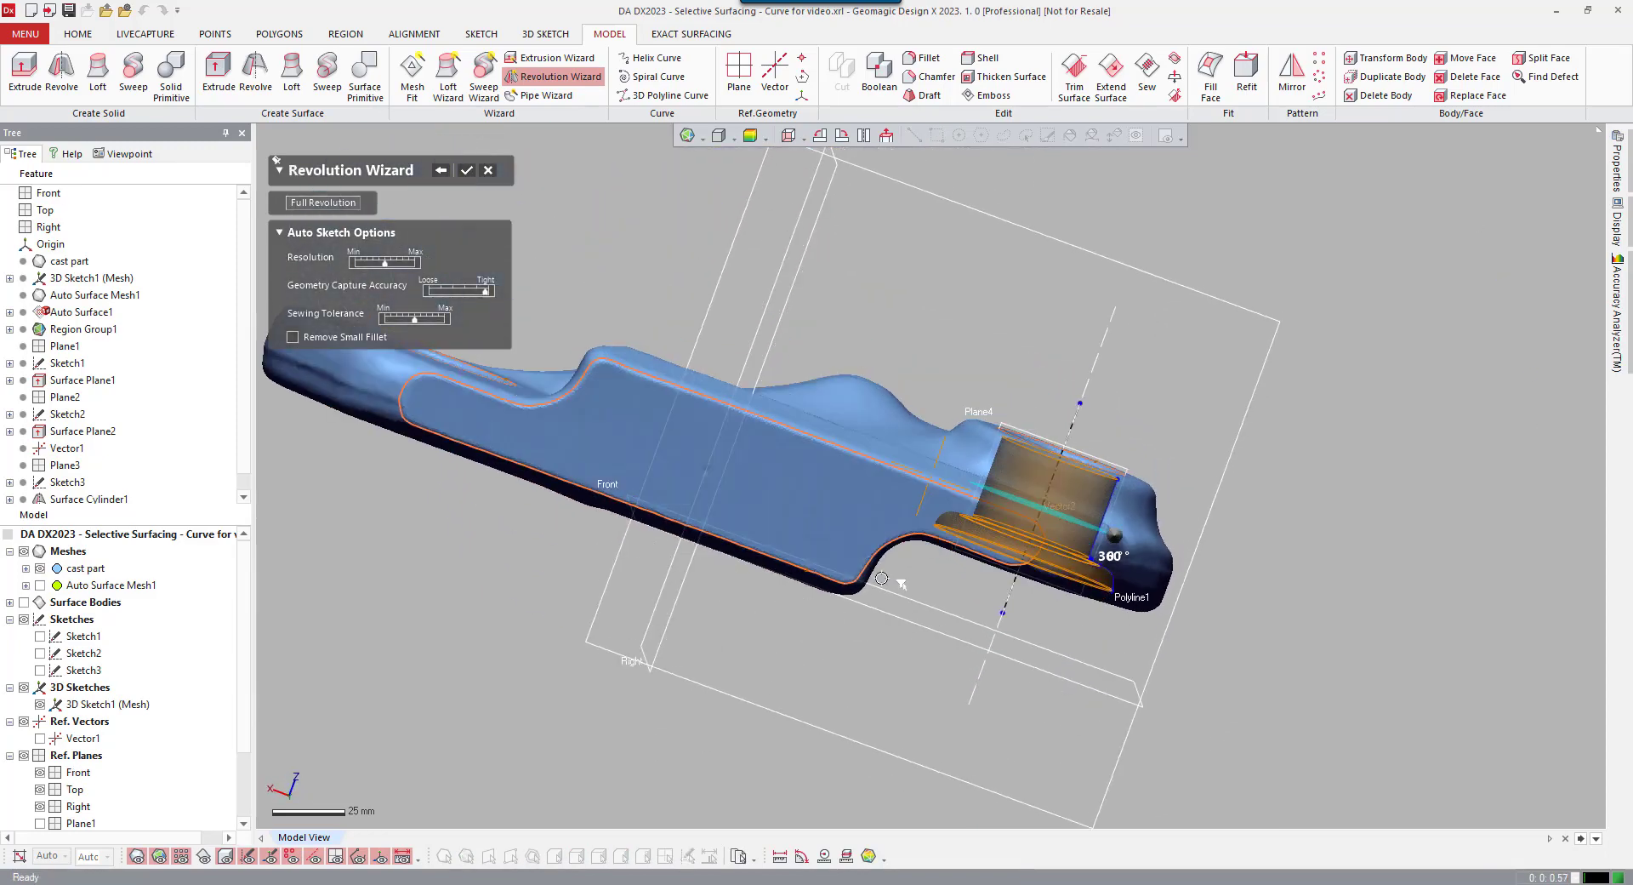
scroll(1085, 560, "up", 6)
right_click_drag(757, 434, 861, 371)
key("ctrl+1")
key("ctrl+2")
scroll(1191, 441, "up", 7)
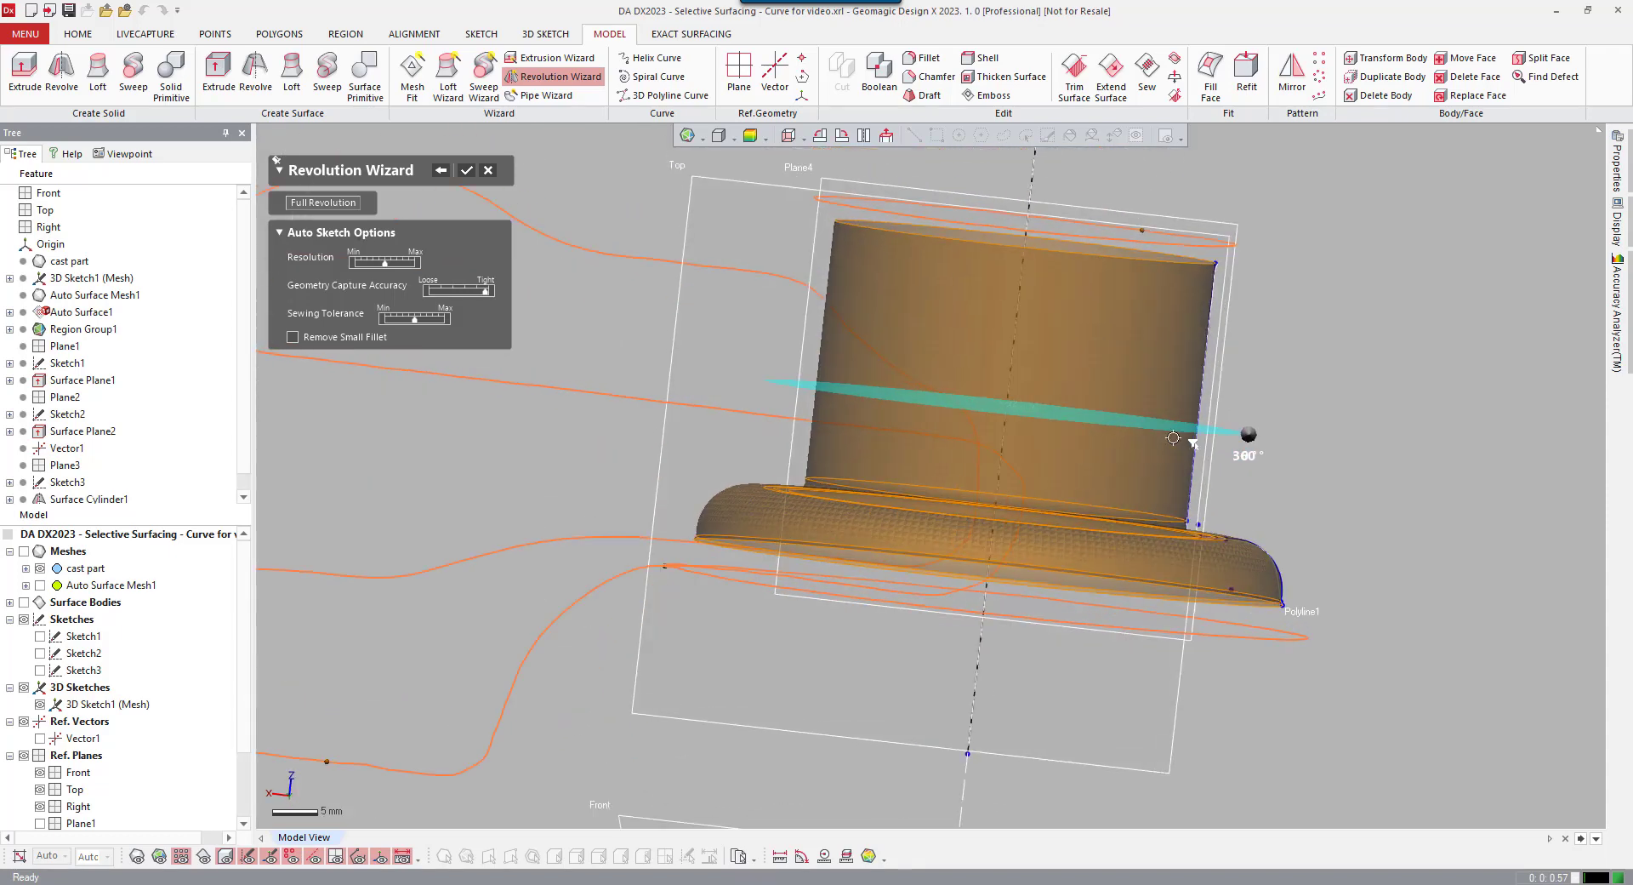
scroll(1191, 441, "down", 4)
right_click_drag(1013, 366, 806, 328, "ctrl")
scroll(1180, 473, "up", 2)
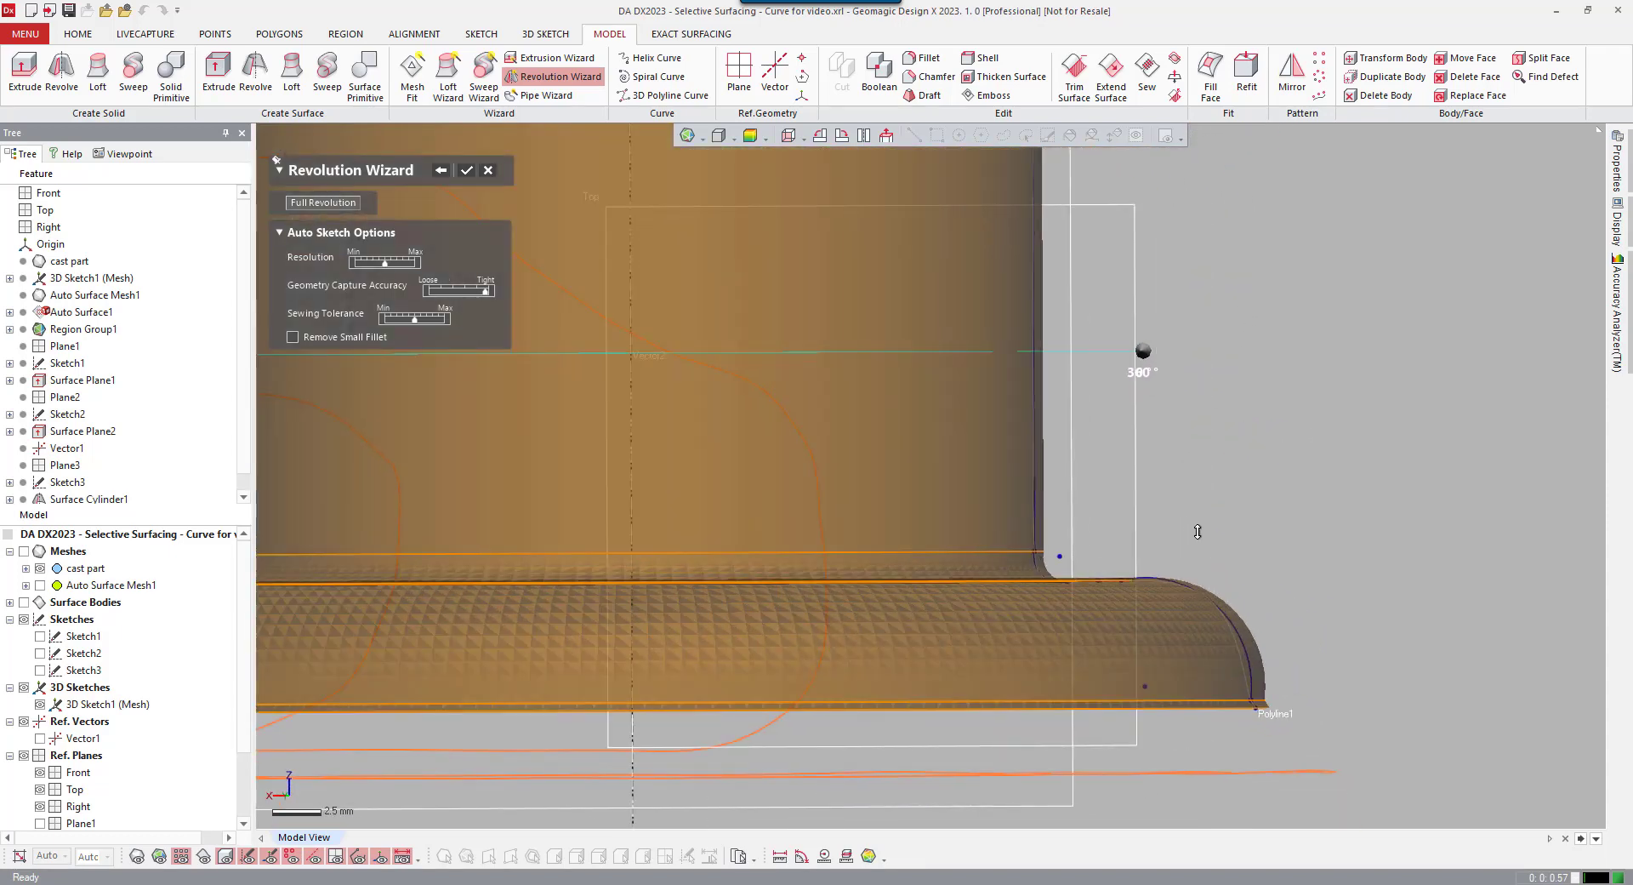
right_click_drag(1191, 528, 1052, 494)
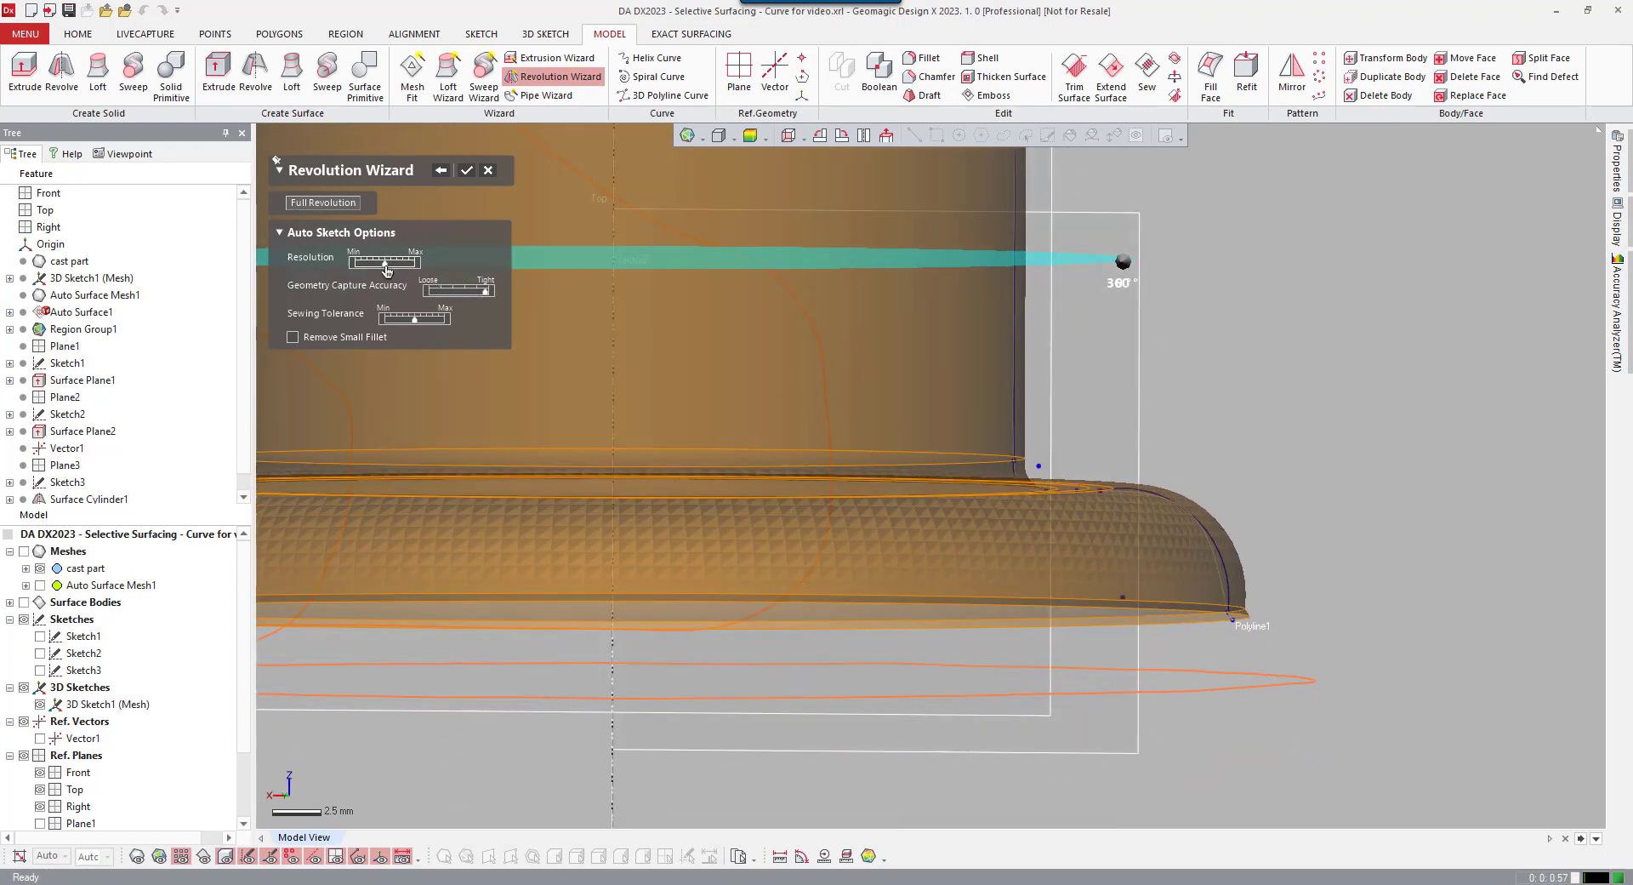
- Set the auto sketch resolution to Max, check the refitted flange profile and accept the revolved surface
left_click_drag(408, 272, 412, 273)
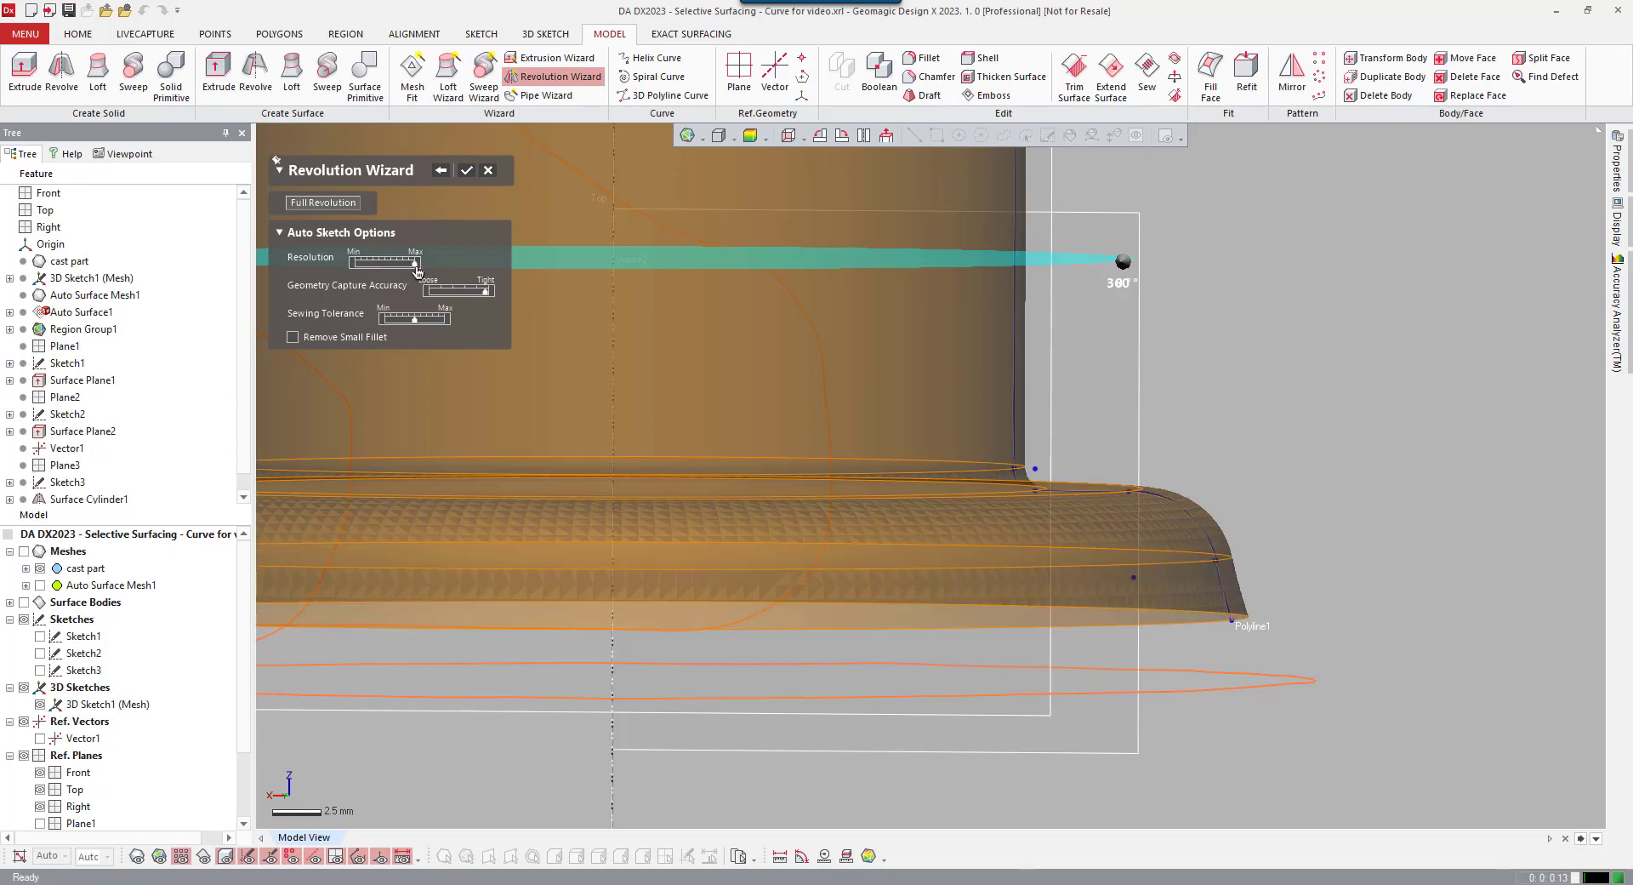
scroll(837, 440, "down", 3)
middle_click_drag(842, 438, 861, 498)
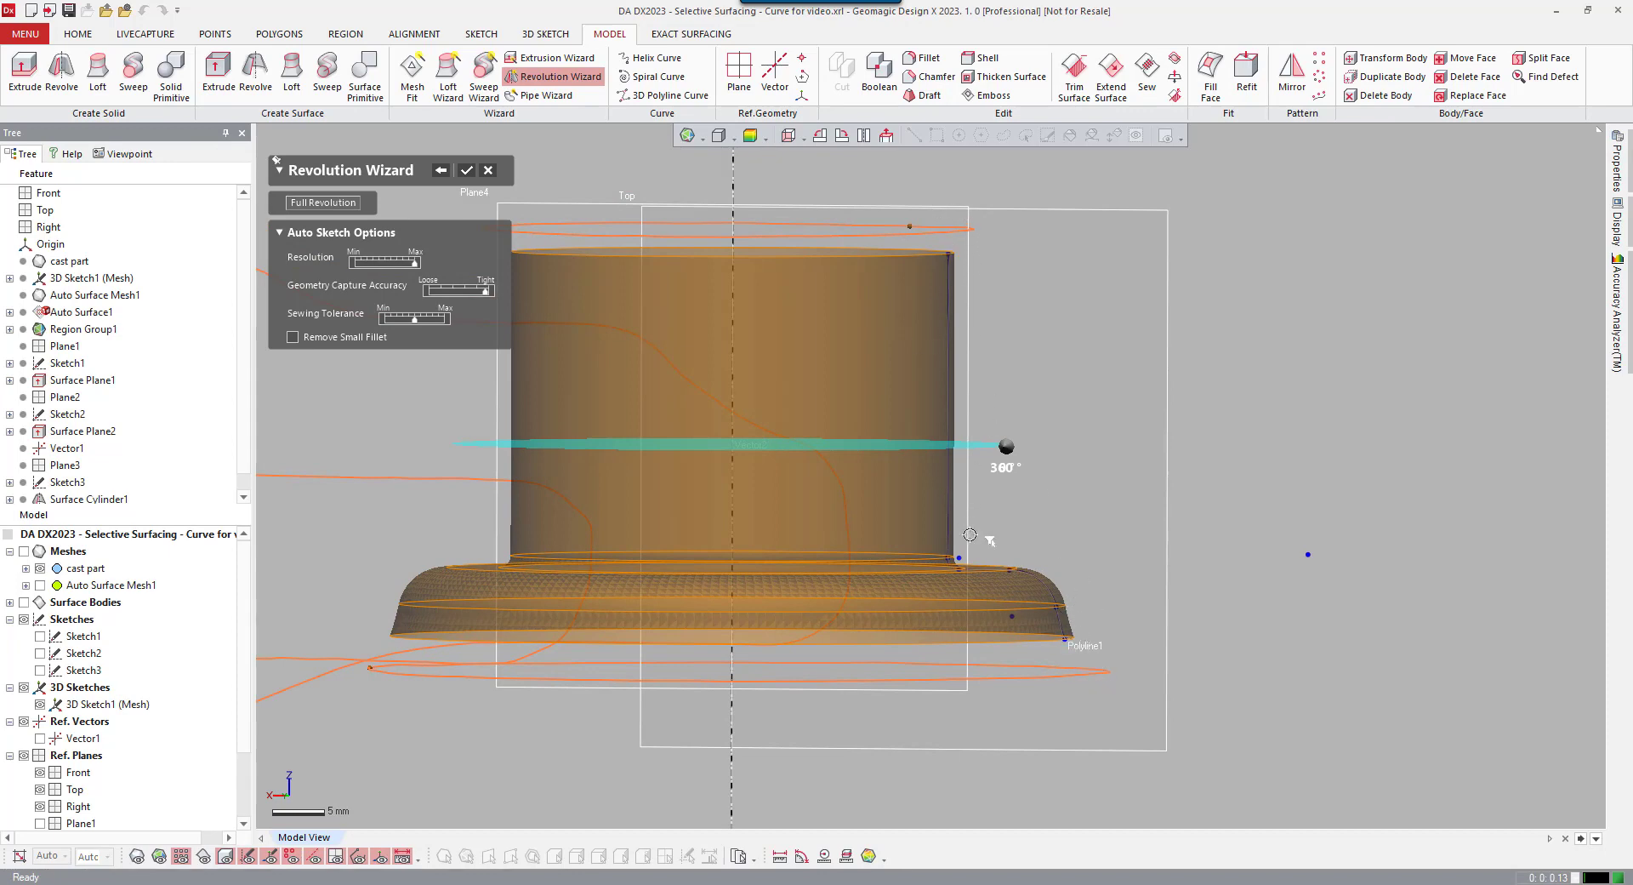
scroll(1110, 637, "up", 6)
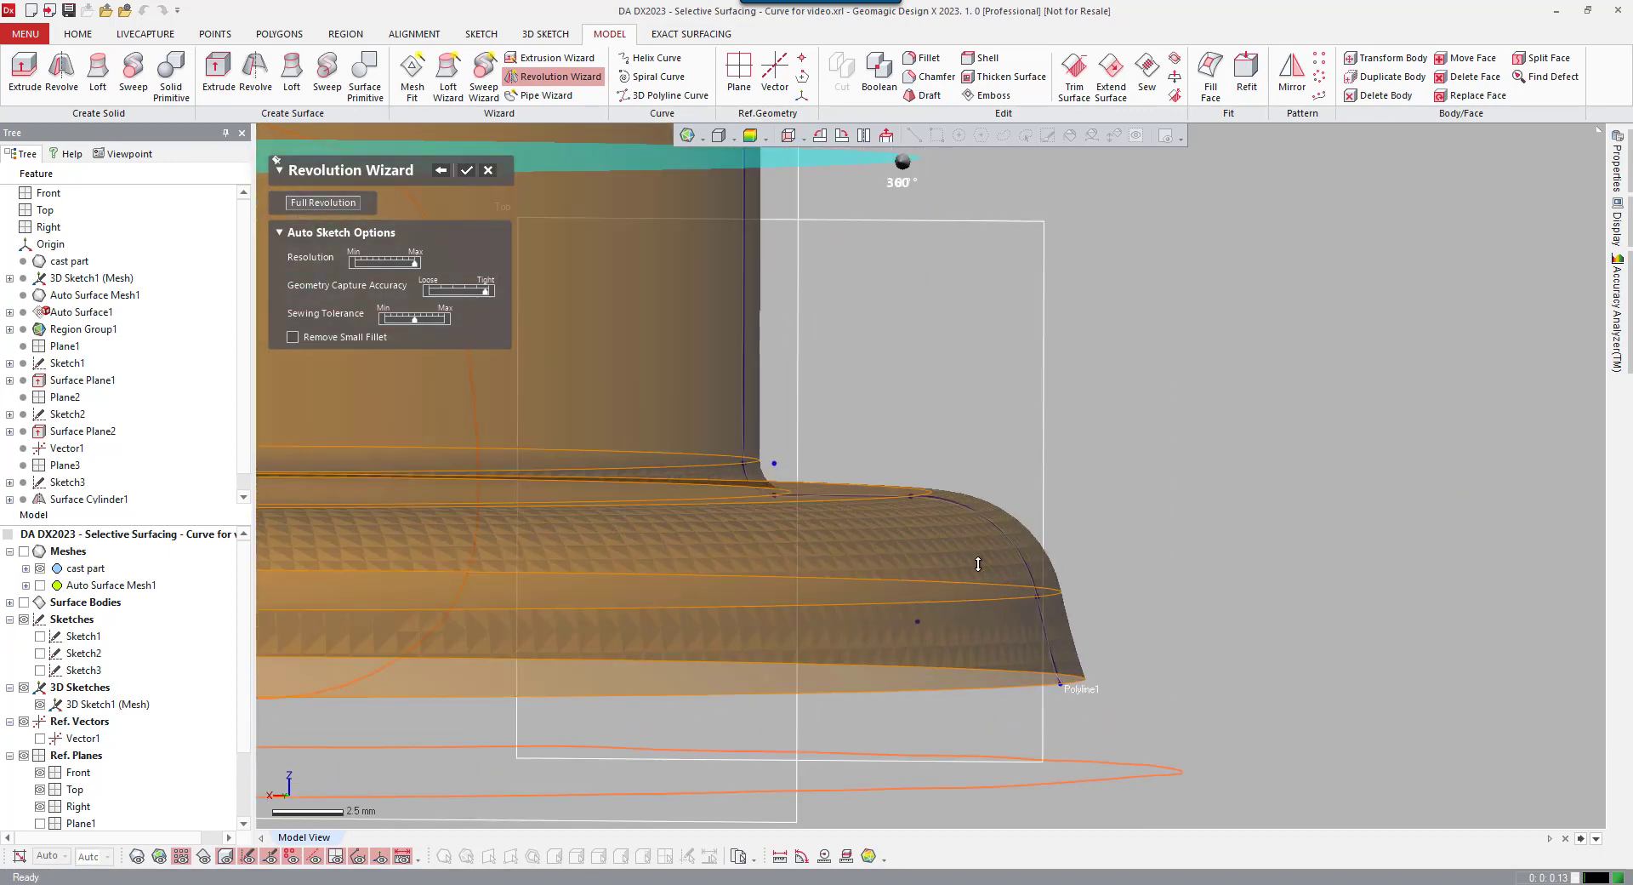
middle_click_drag(1124, 513, 1161, 502)
mouse_move(898, 501)
right_mouse_down()
mouse_move(867, 547)
mouse_move(922, 481)
mouse_move(907, 503)
right_mouse_up()
scroll(956, 506, "down", 6)
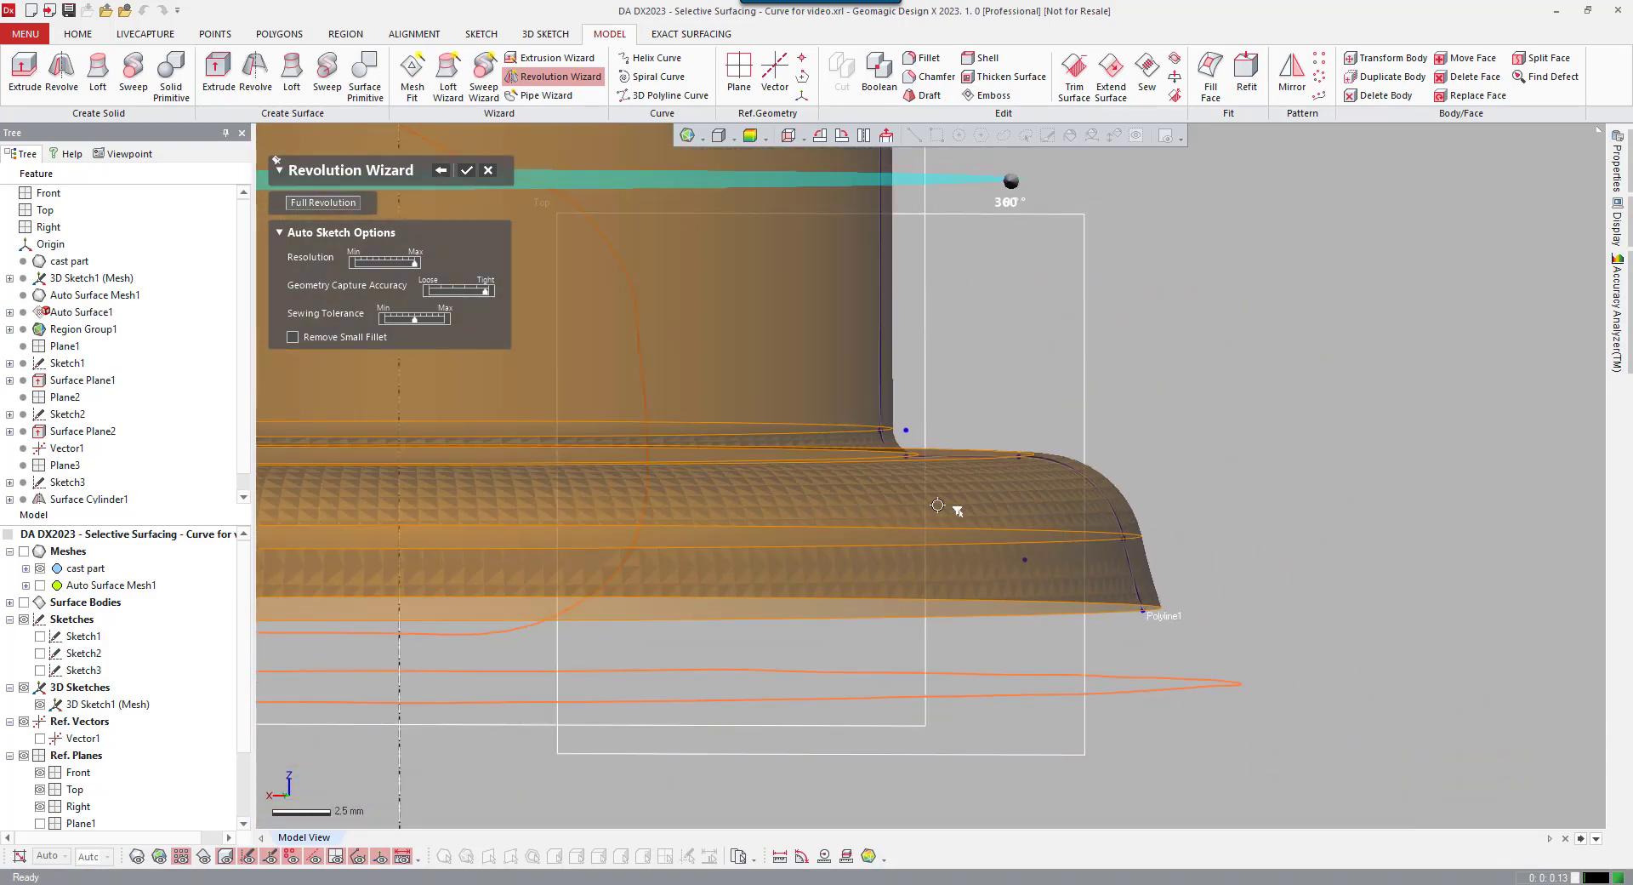
left_click(469, 171)
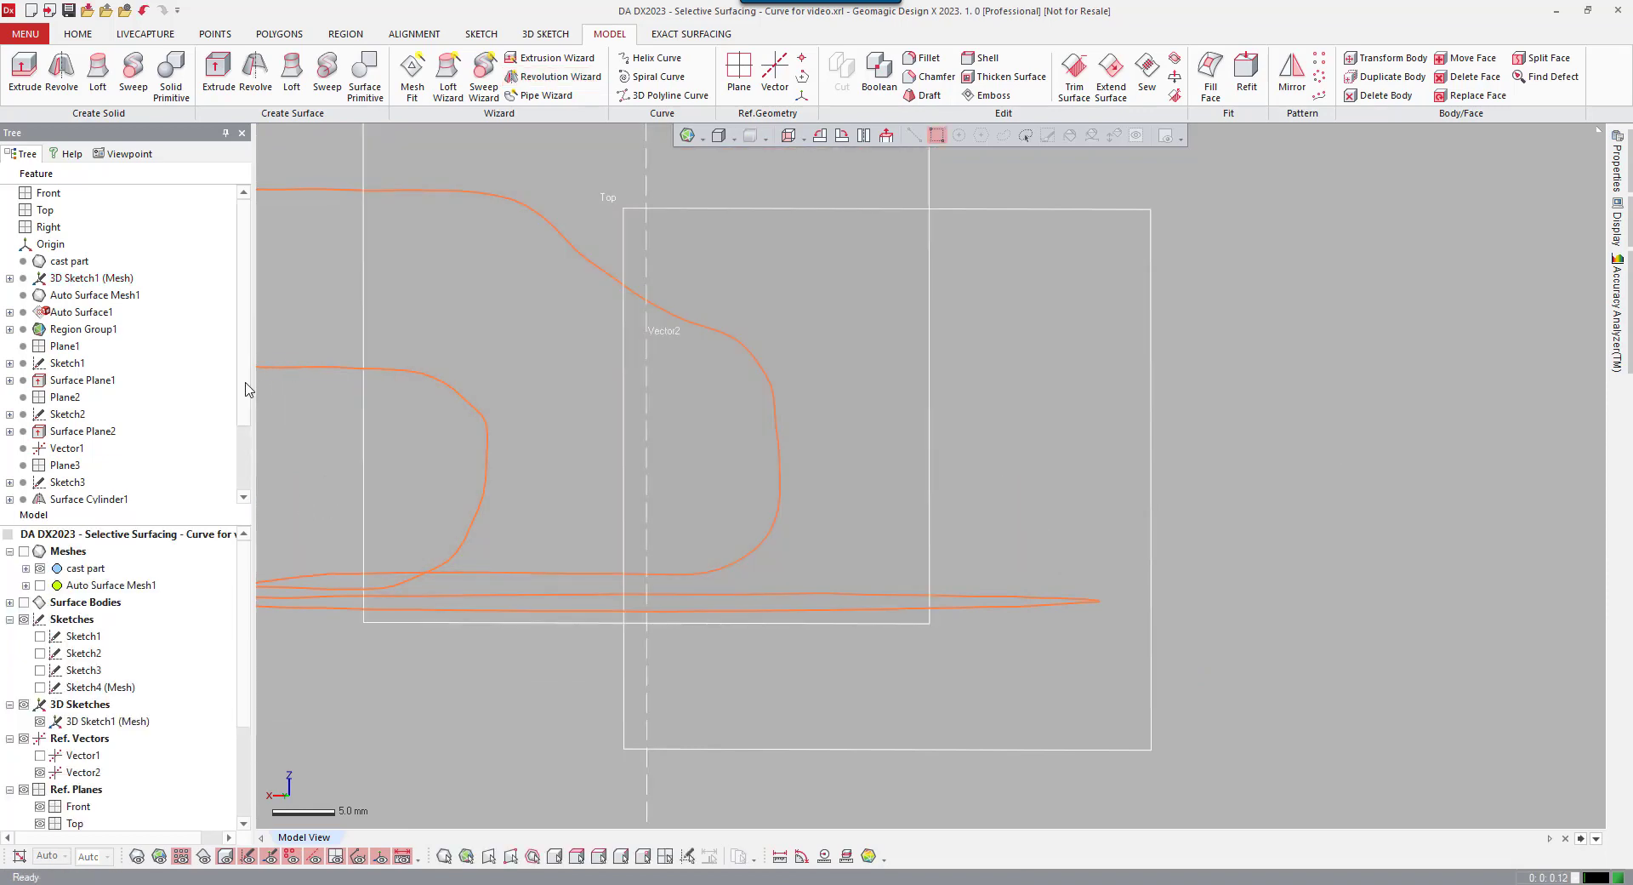
- Edit the revolve's mesh sketch and use Resize to lengthen the vertical line upward and the outer arc downward past the part's openings
scroll(246, 389, "down", 2)
double_click(85, 466)
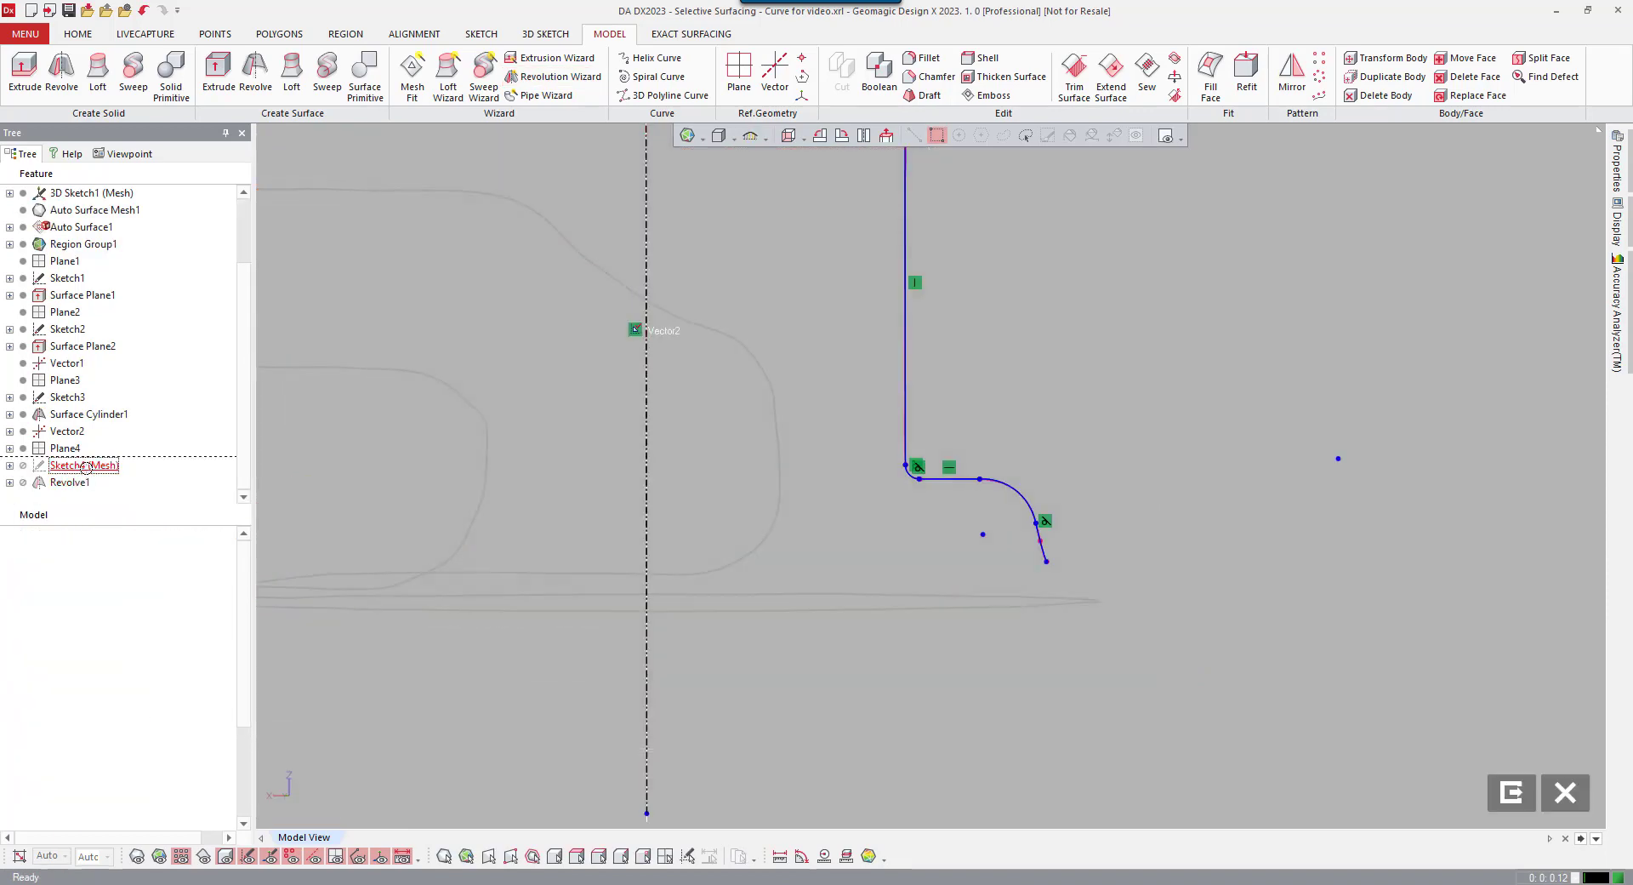
middle_click_drag(970, 394, 975, 469)
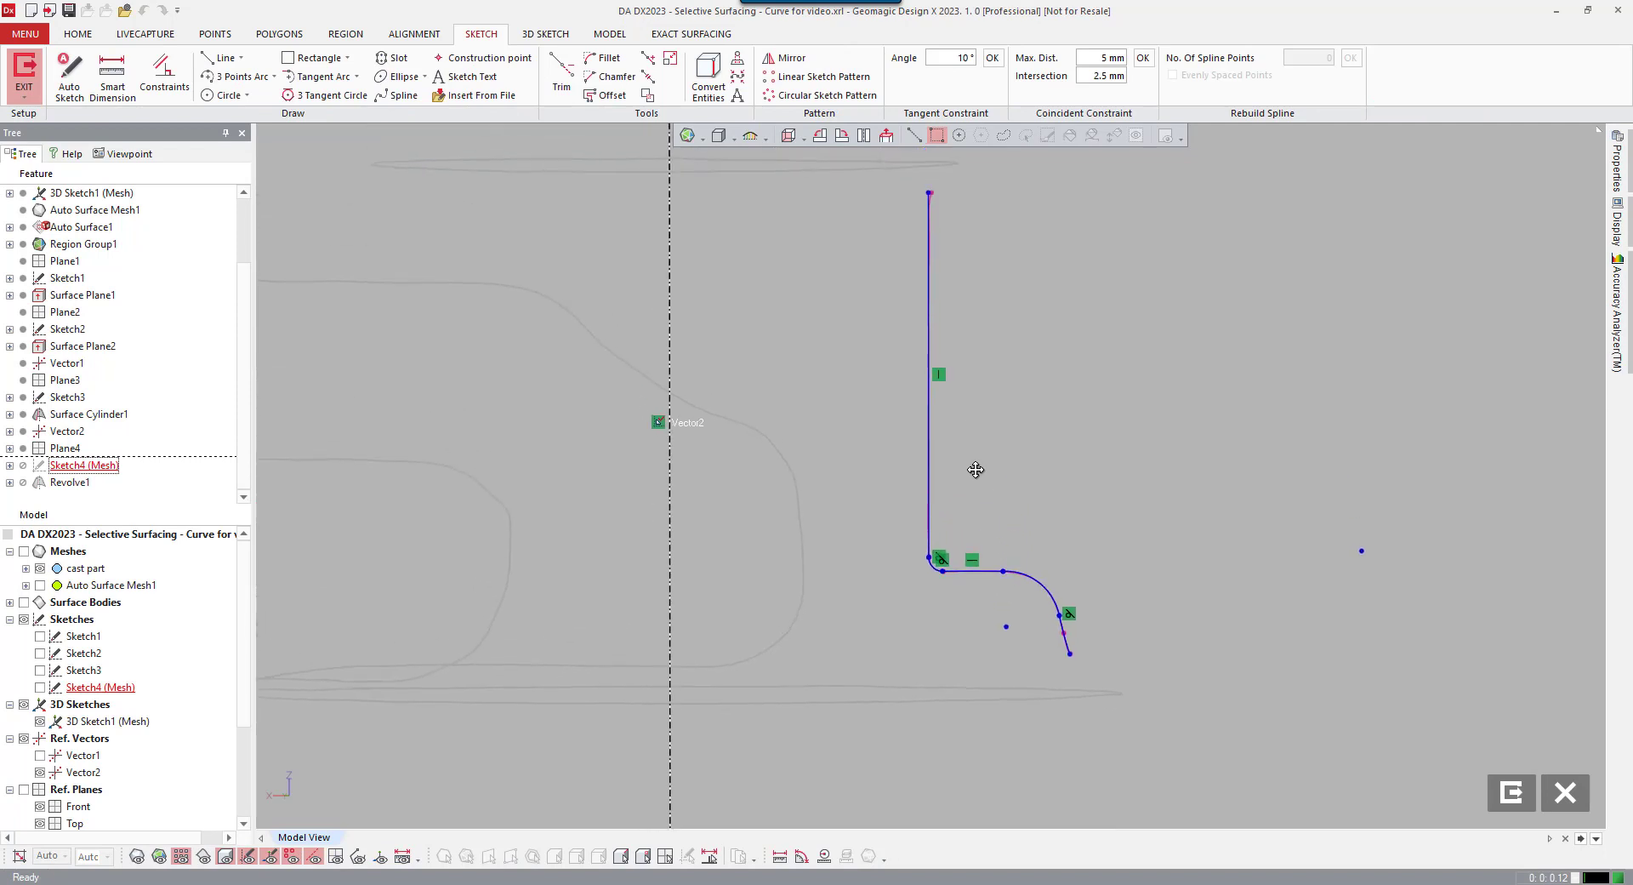
scroll(980, 451, "down", 3)
right_click(1102, 345)
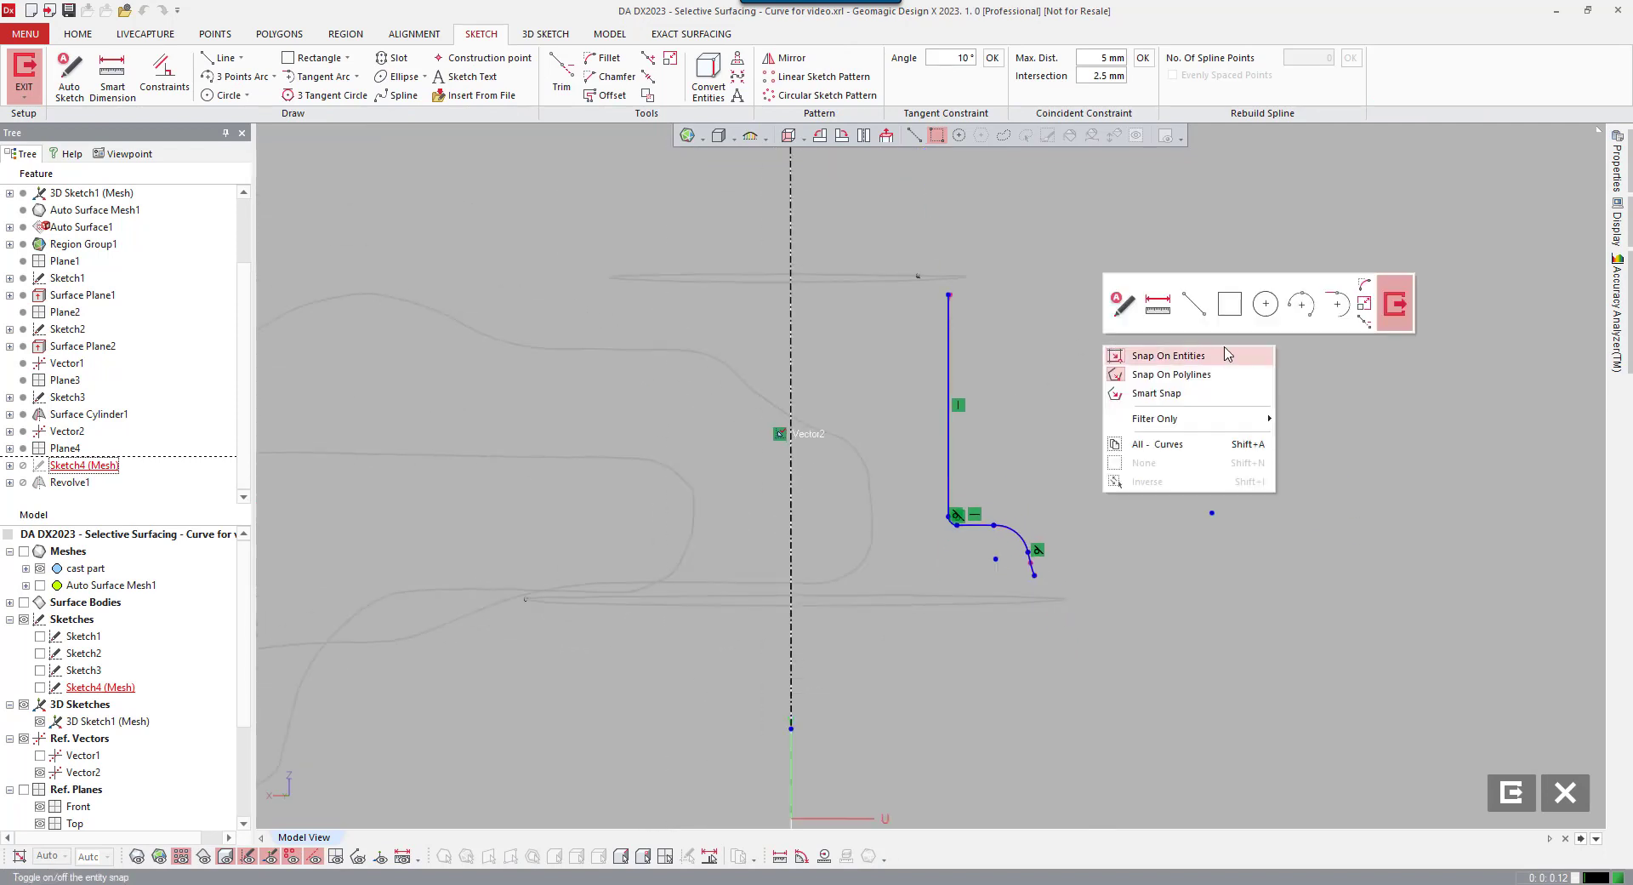
left_click(1388, 303)
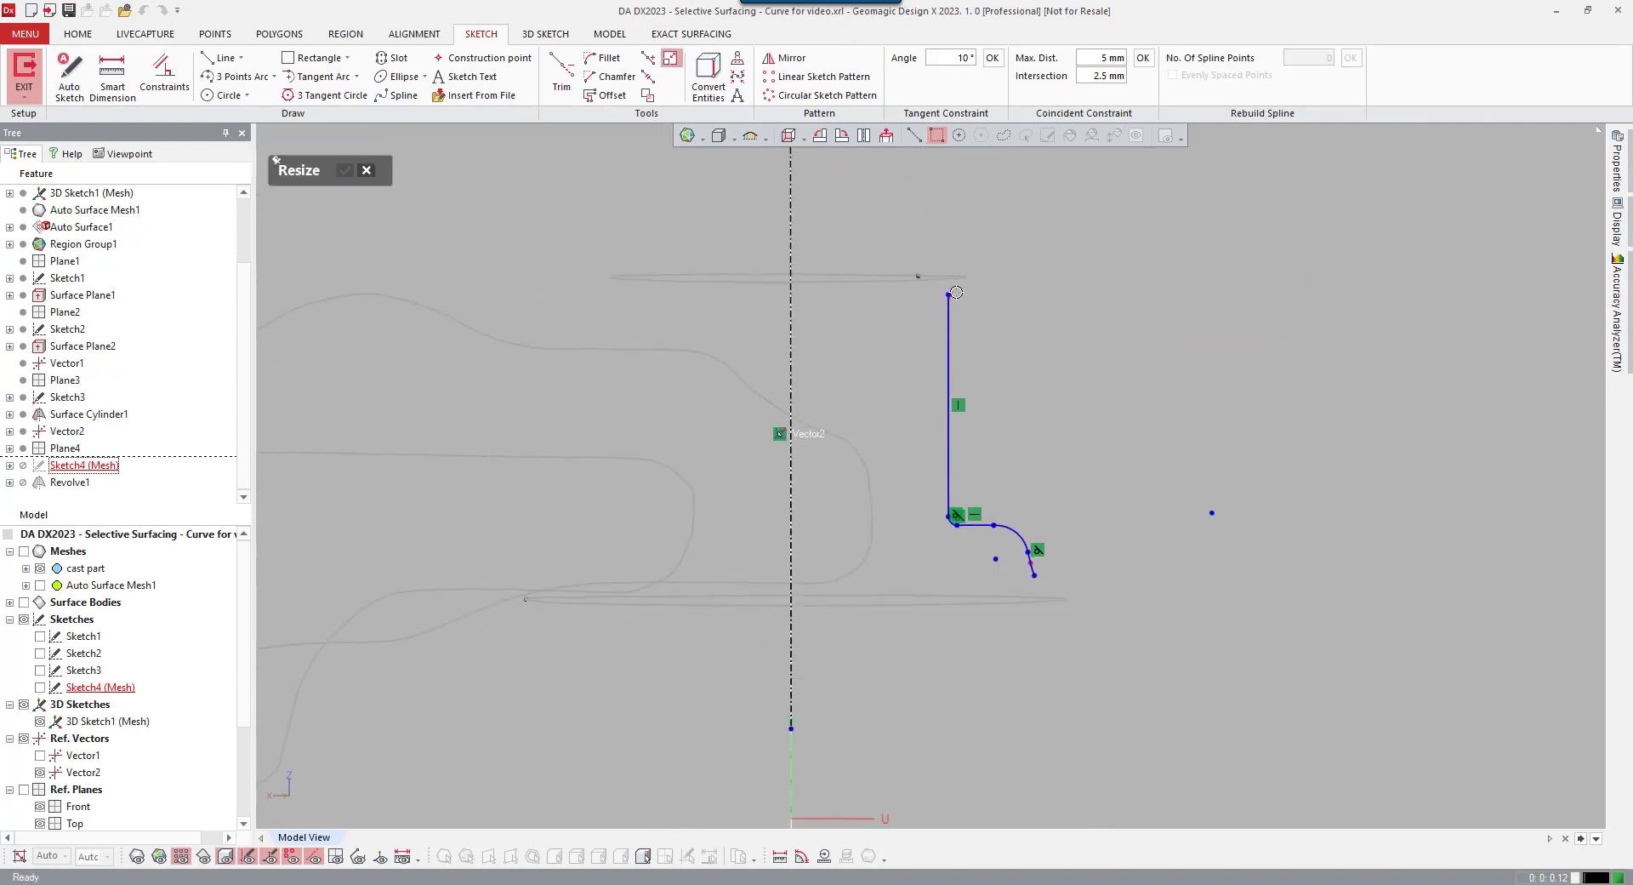
left_click_drag(947, 295, 948, 196)
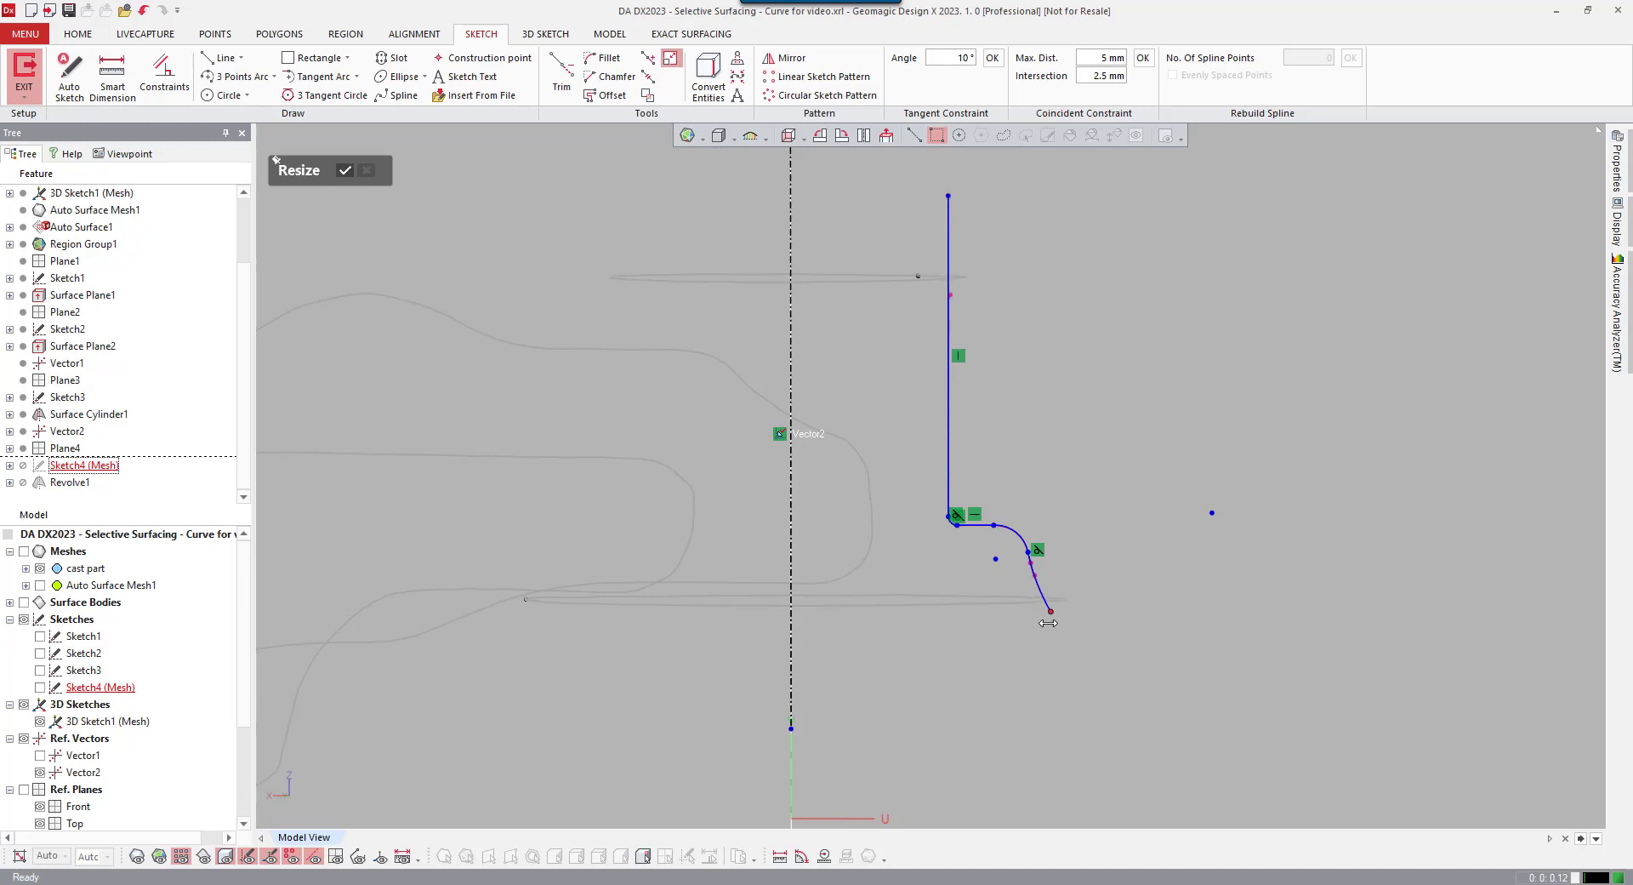
scroll(1046, 605, "up", 5)
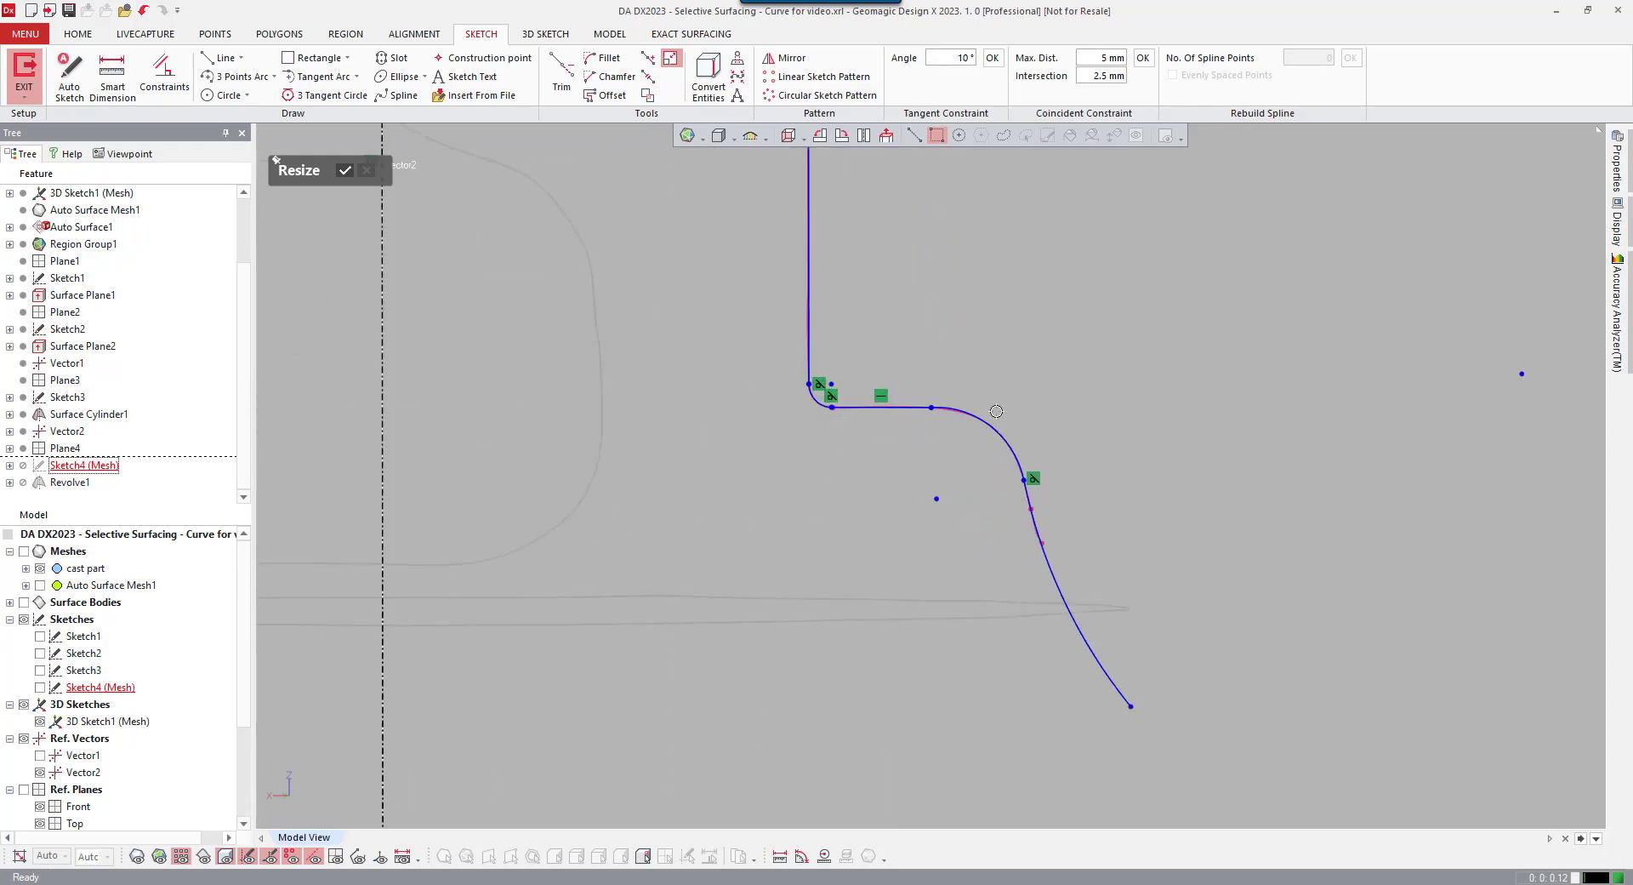
middle_click_drag(978, 345, 921, 335)
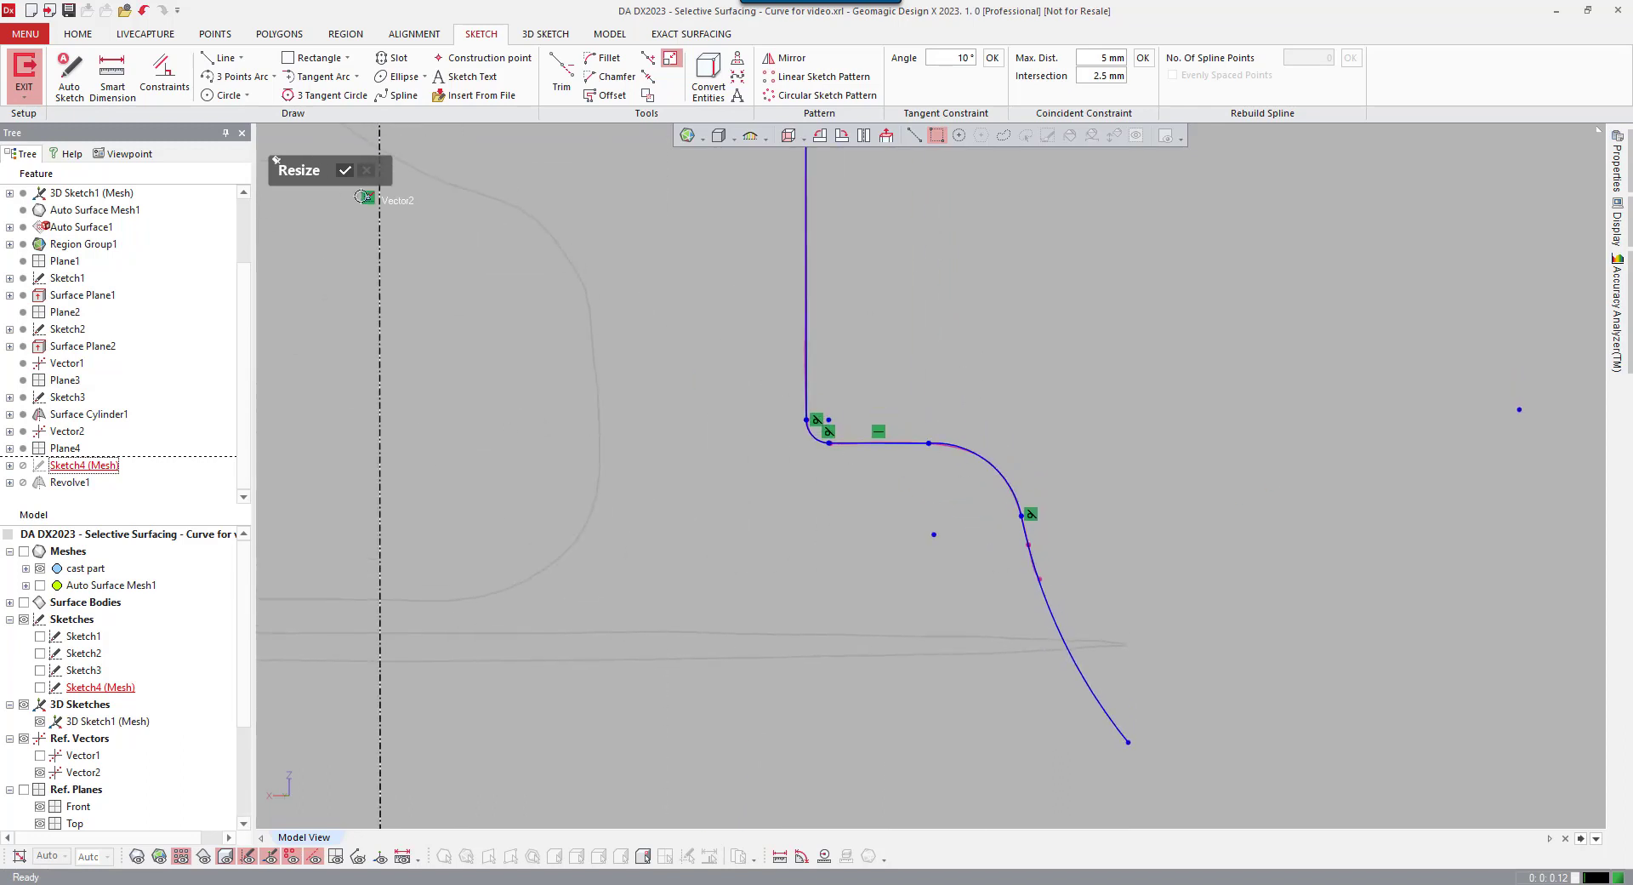
left_click(345, 172)
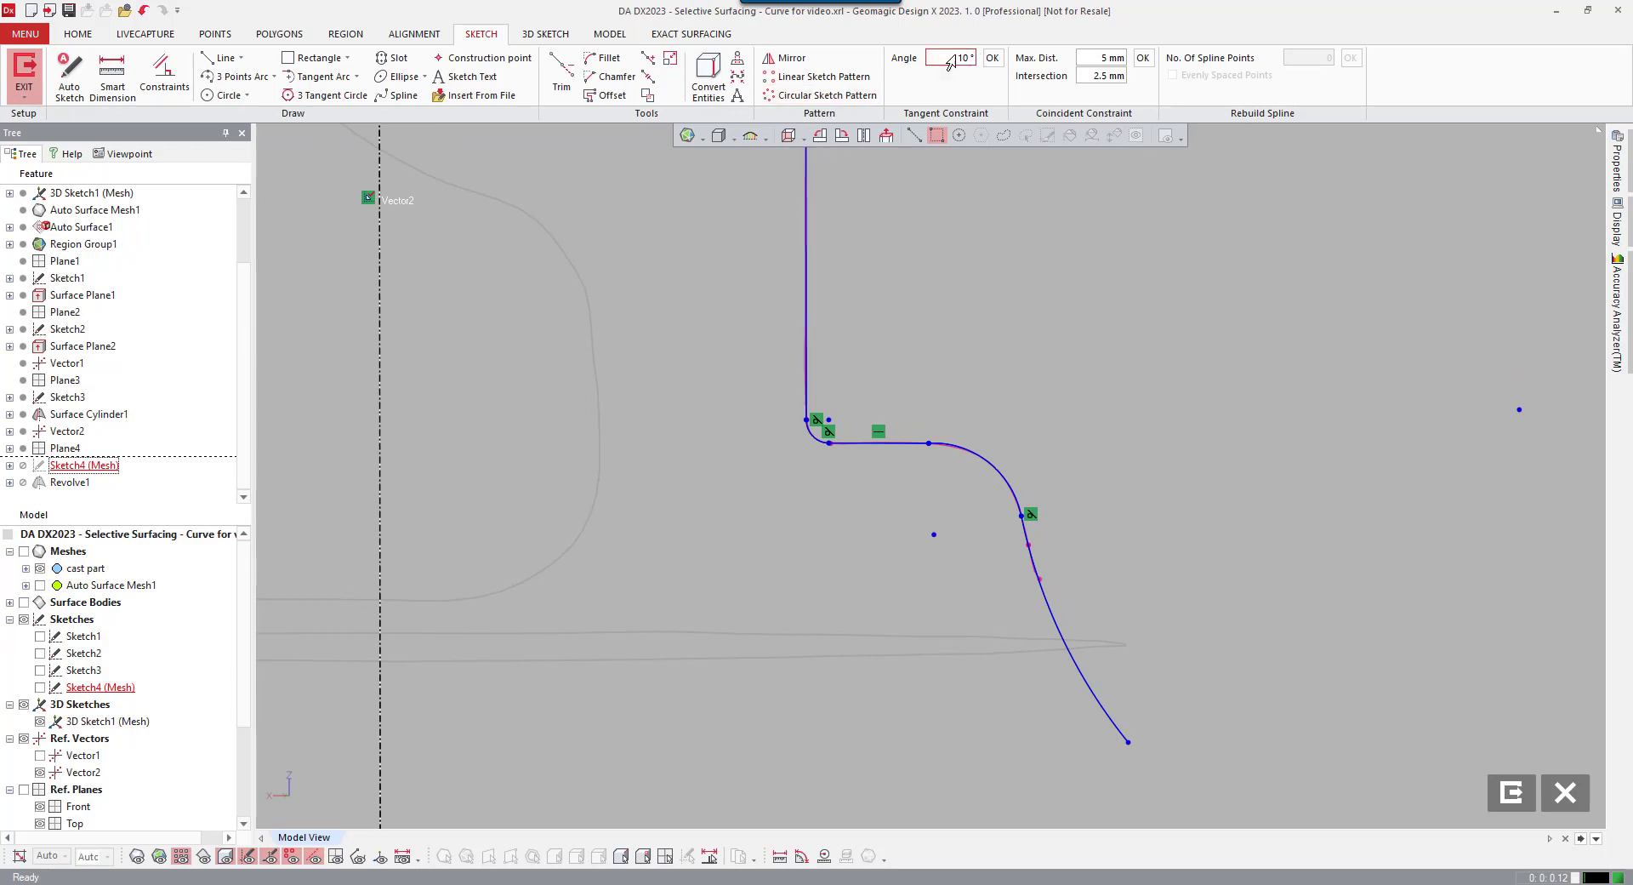
- Apply tangent constraints with a 10° angle to the revolve profile and exit the sketch
left_click(949, 63)
left_click(992, 57)
scroll(1083, 445, "down", 4)
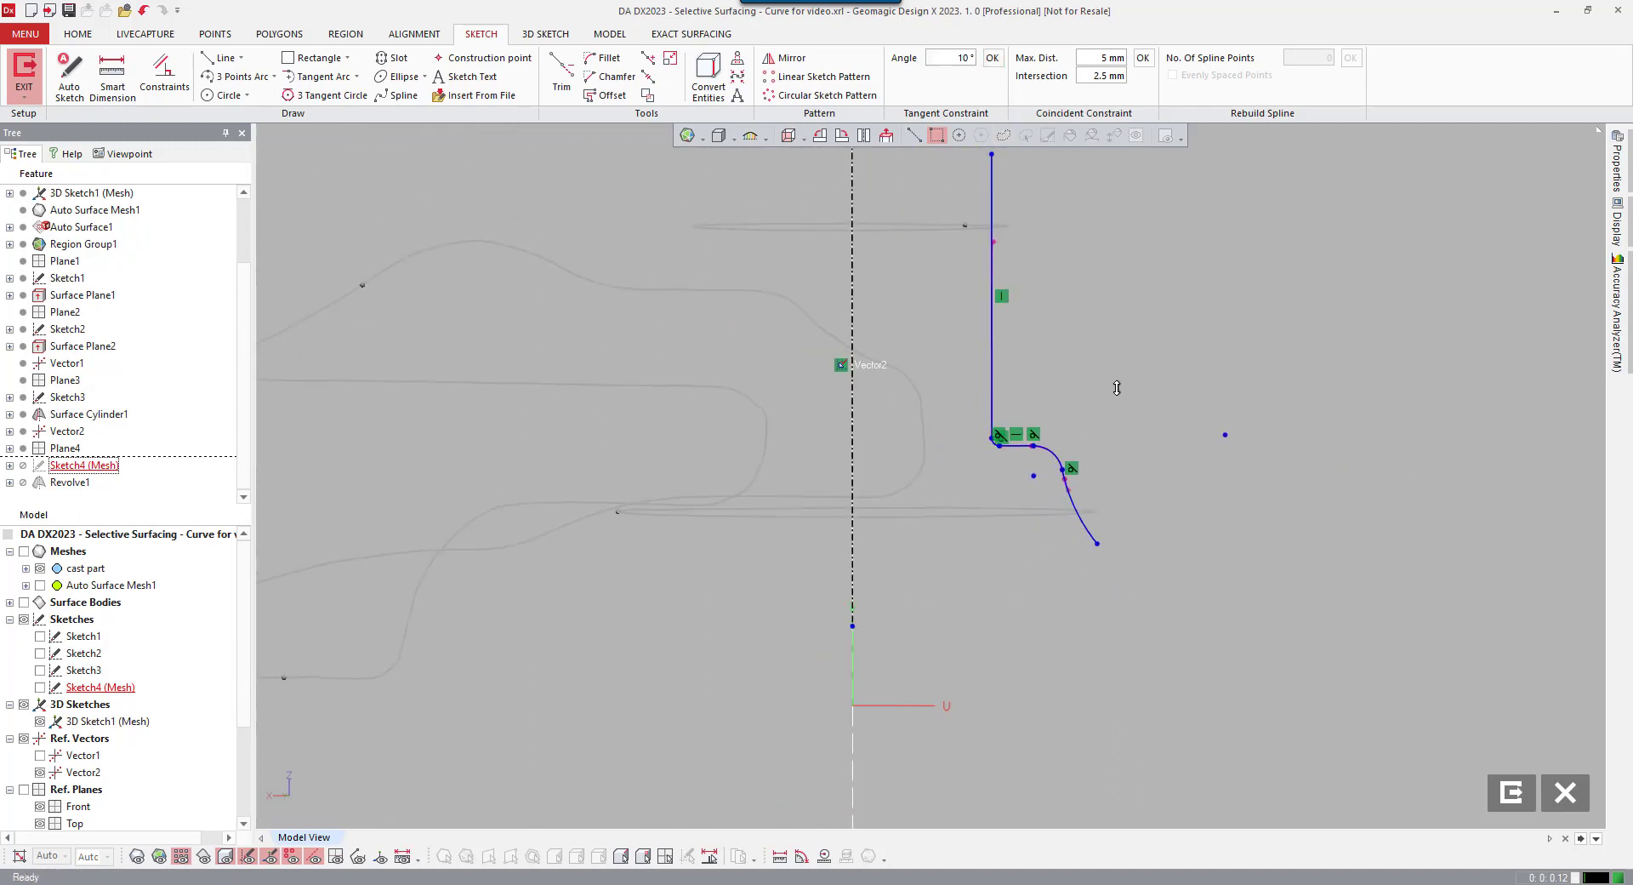
middle_click_drag(1117, 388, 1069, 437)
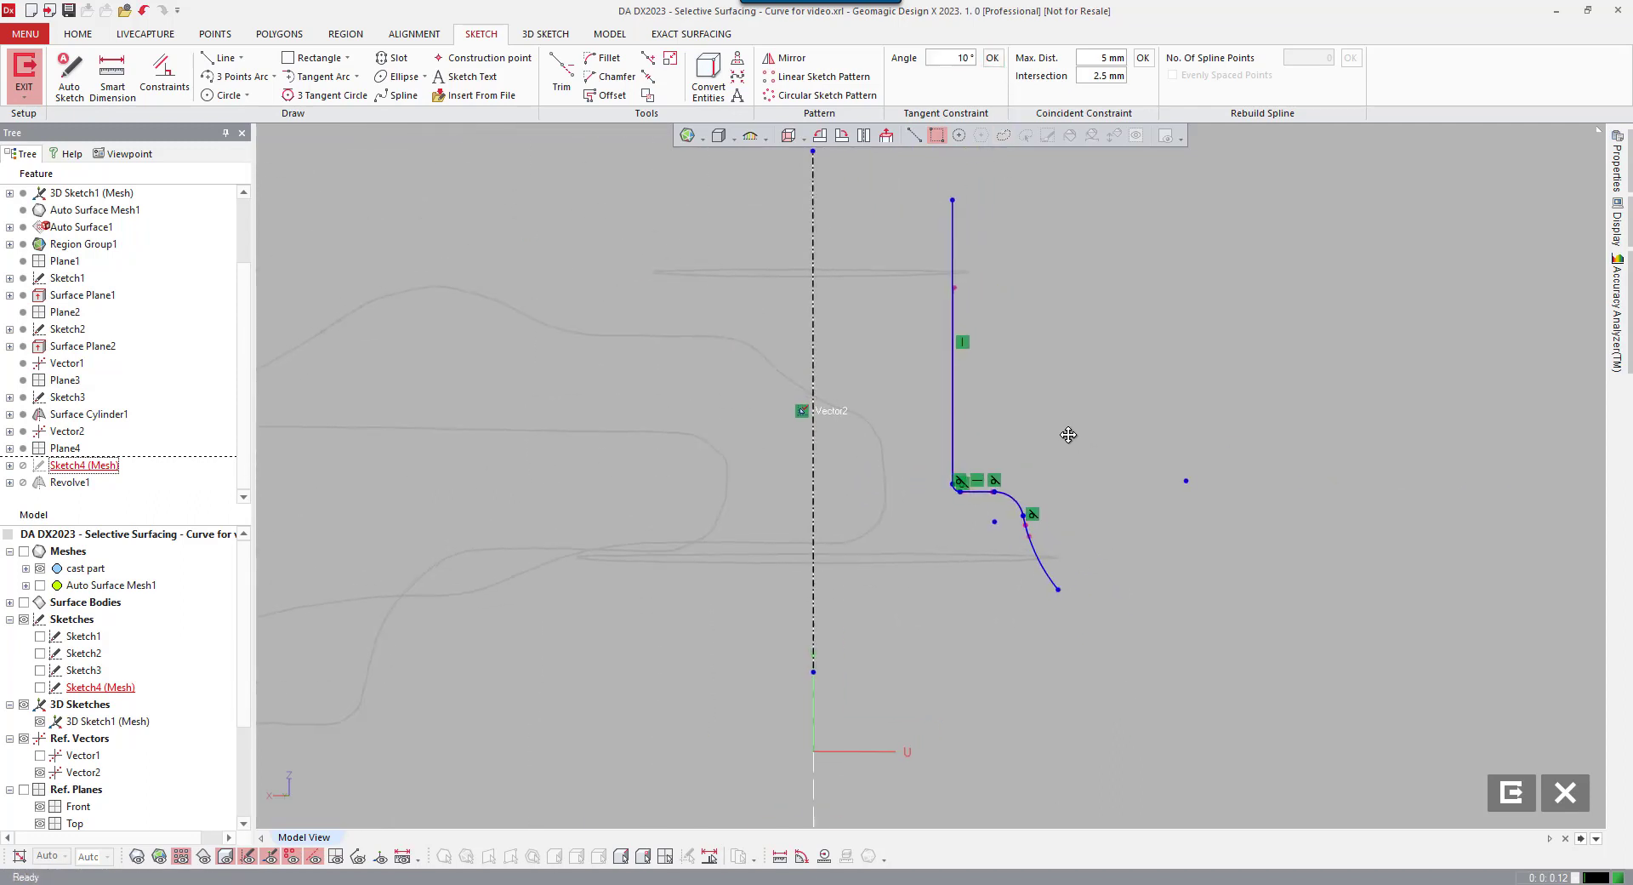
left_click(1521, 810)
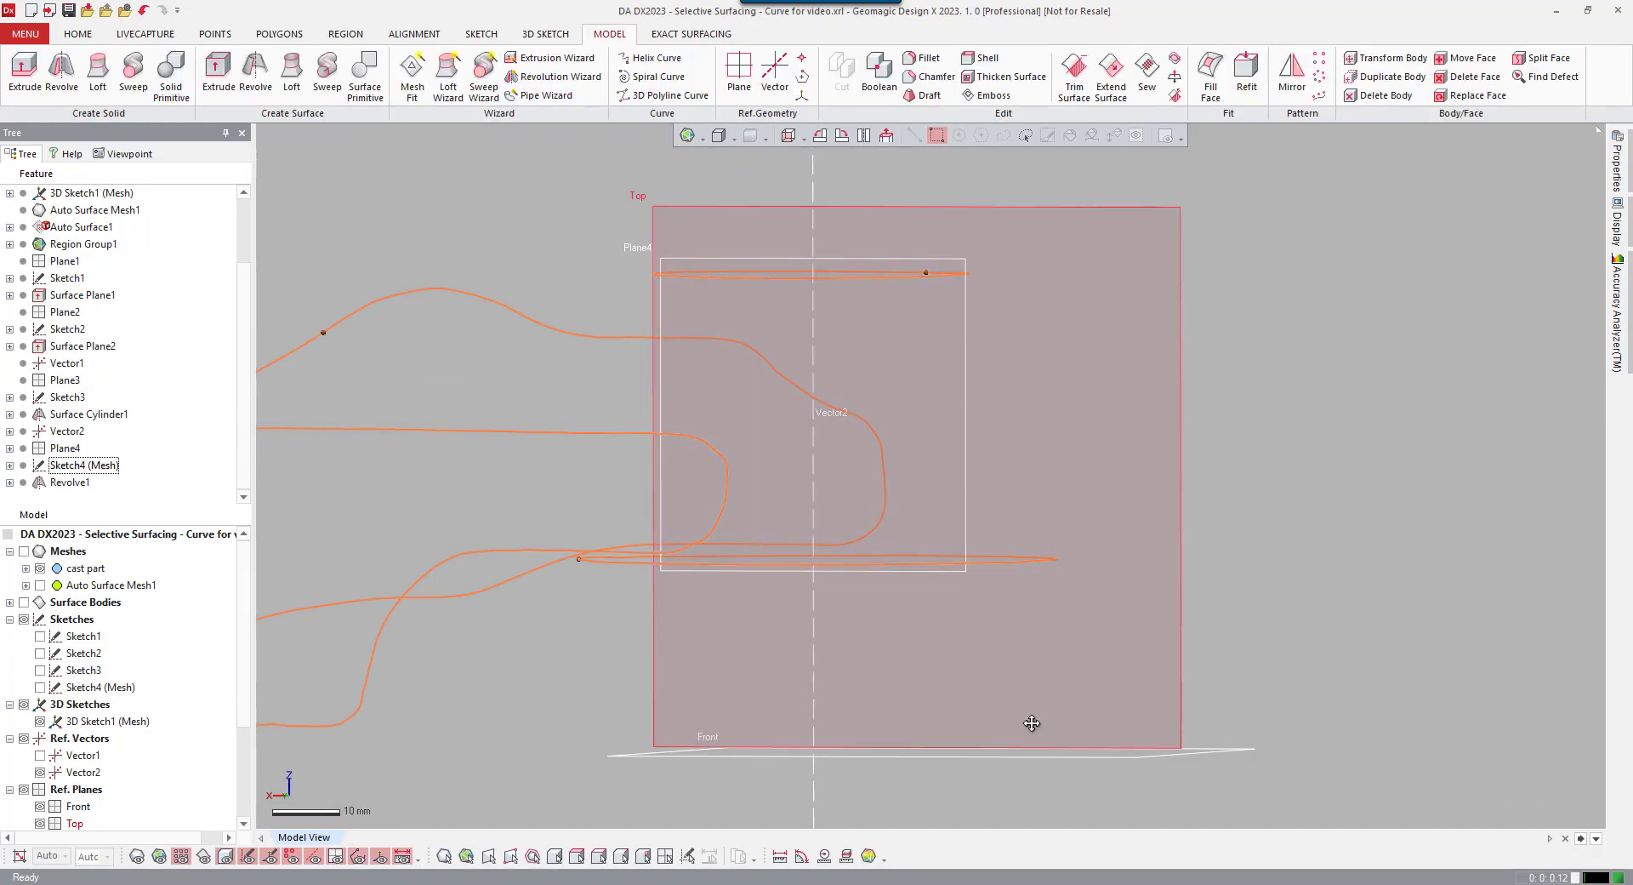
- Show the surface bodies and examine how the planes, cylinder and revolve intersect the auto surface
right_click_drag(1031, 726, 860, 584)
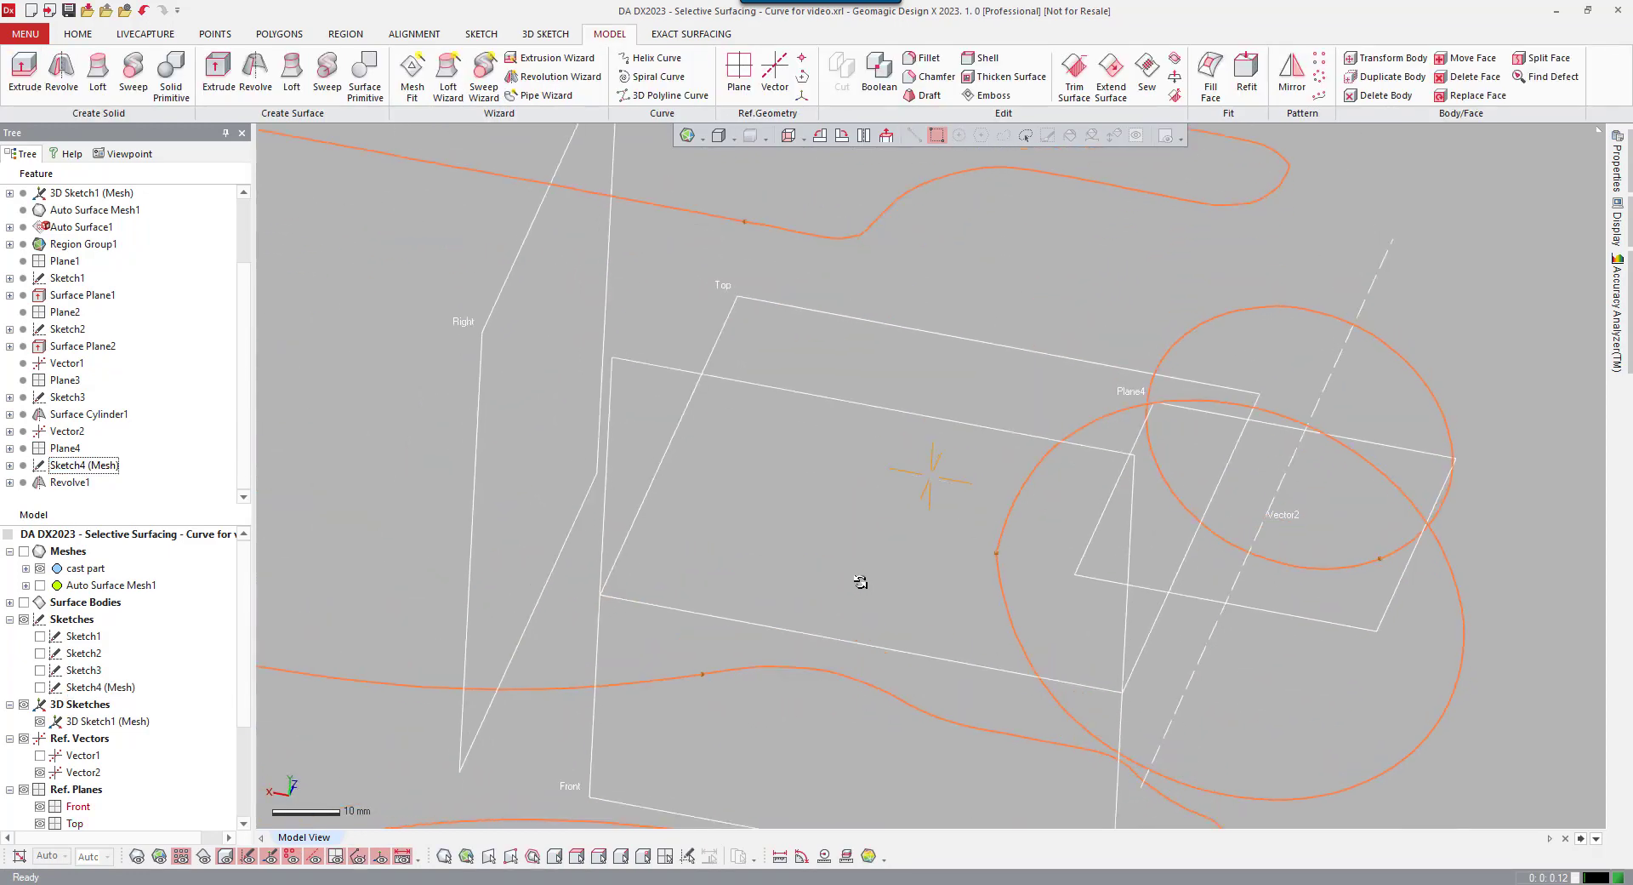
scroll(862, 585, "down", 4)
key("ctrl+4")
right_click_drag(955, 682, 972, 579)
scroll(972, 579, "up", 5)
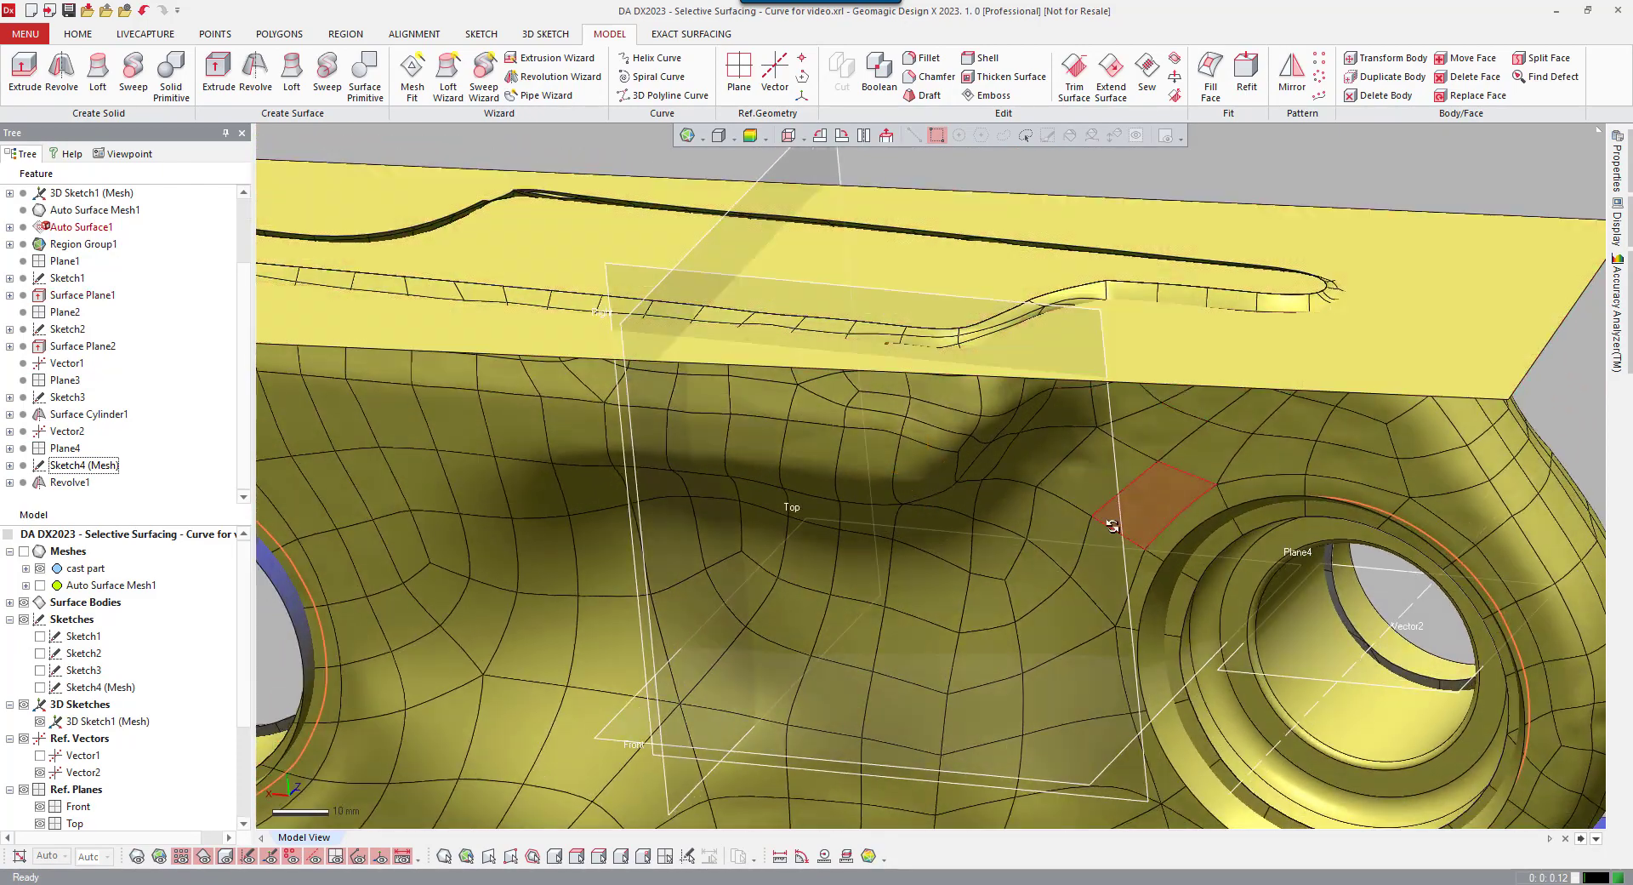
right_click_drag(1174, 594, 860, 508)
right_click_drag(966, 535, 1169, 495)
scroll(1146, 473, "down", 5)
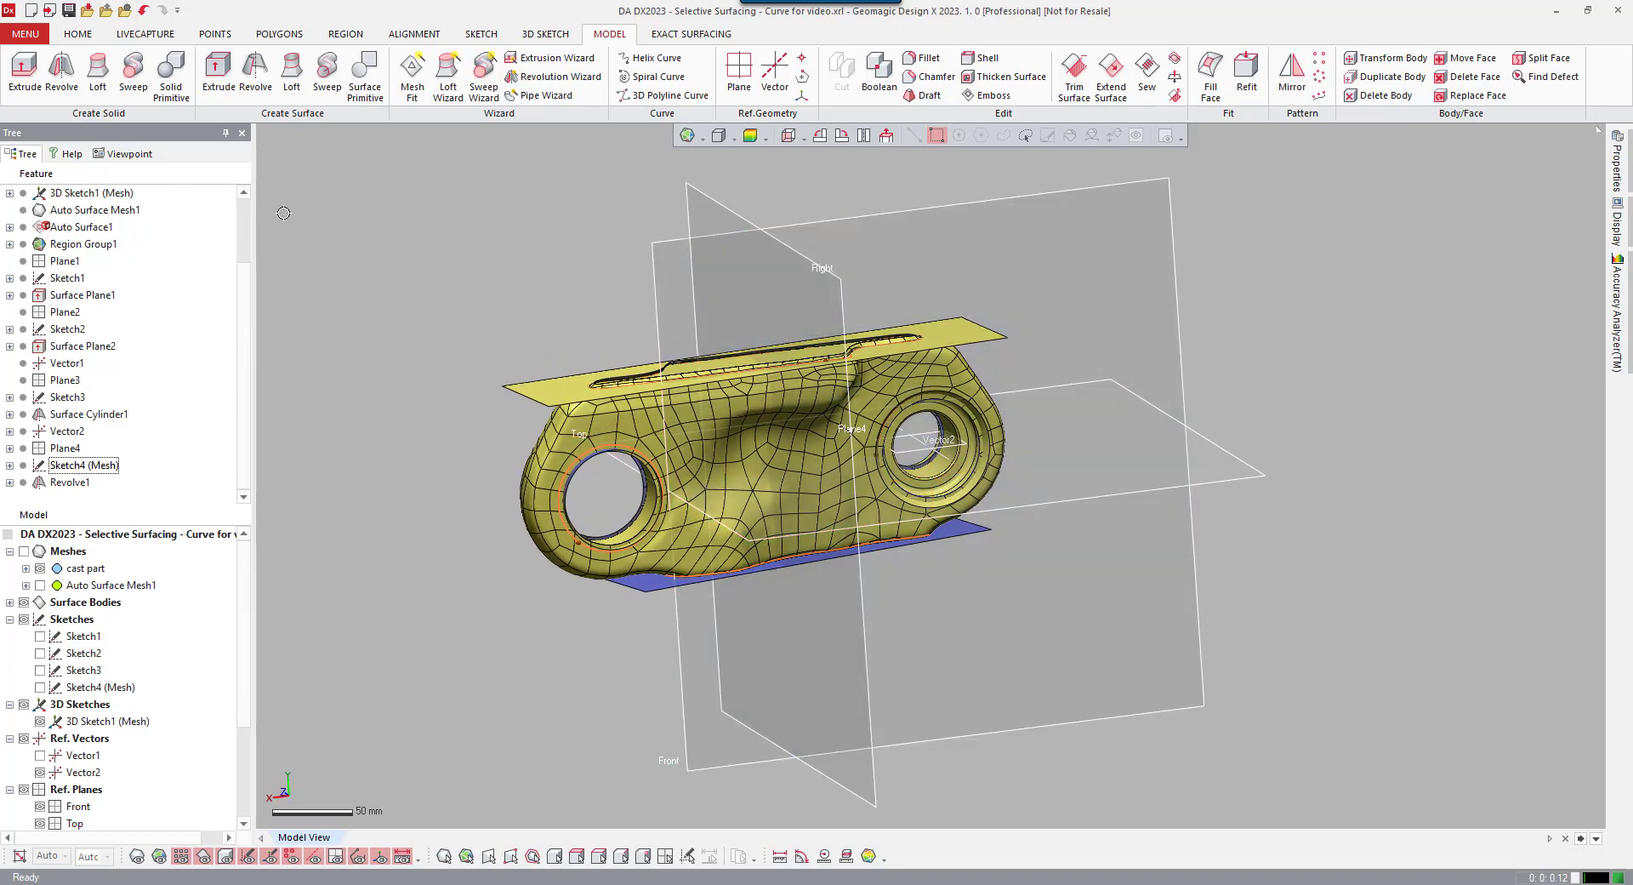
- Solidify all surface bodies together: the auto surface, both planes, the cylinder and the revolve
left_click(34, 37)
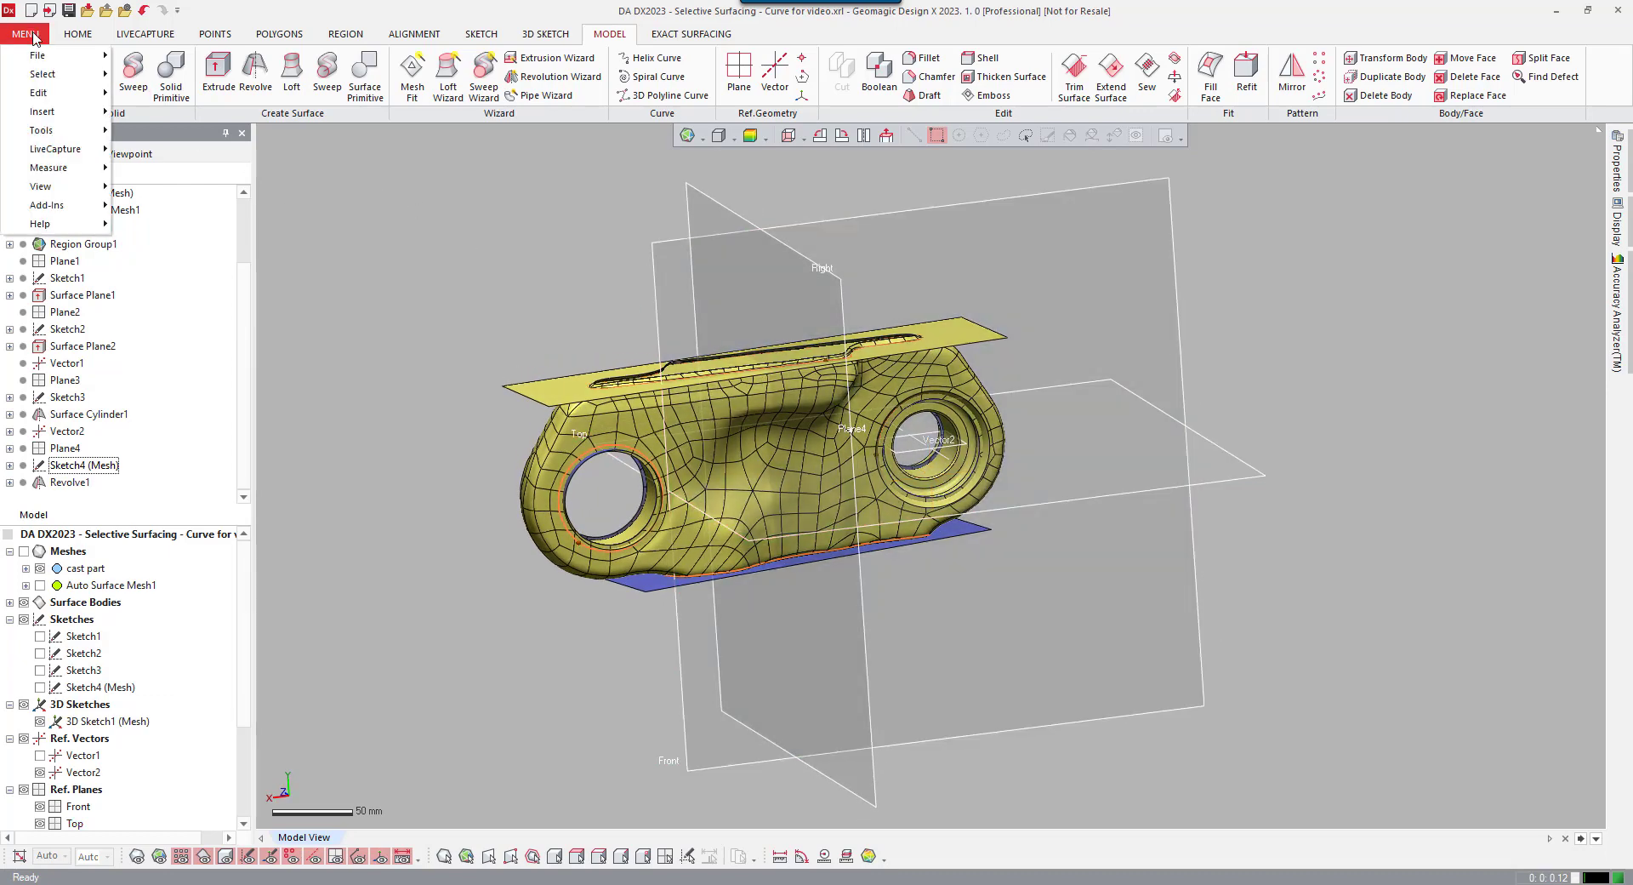
mouse_move(66, 112)
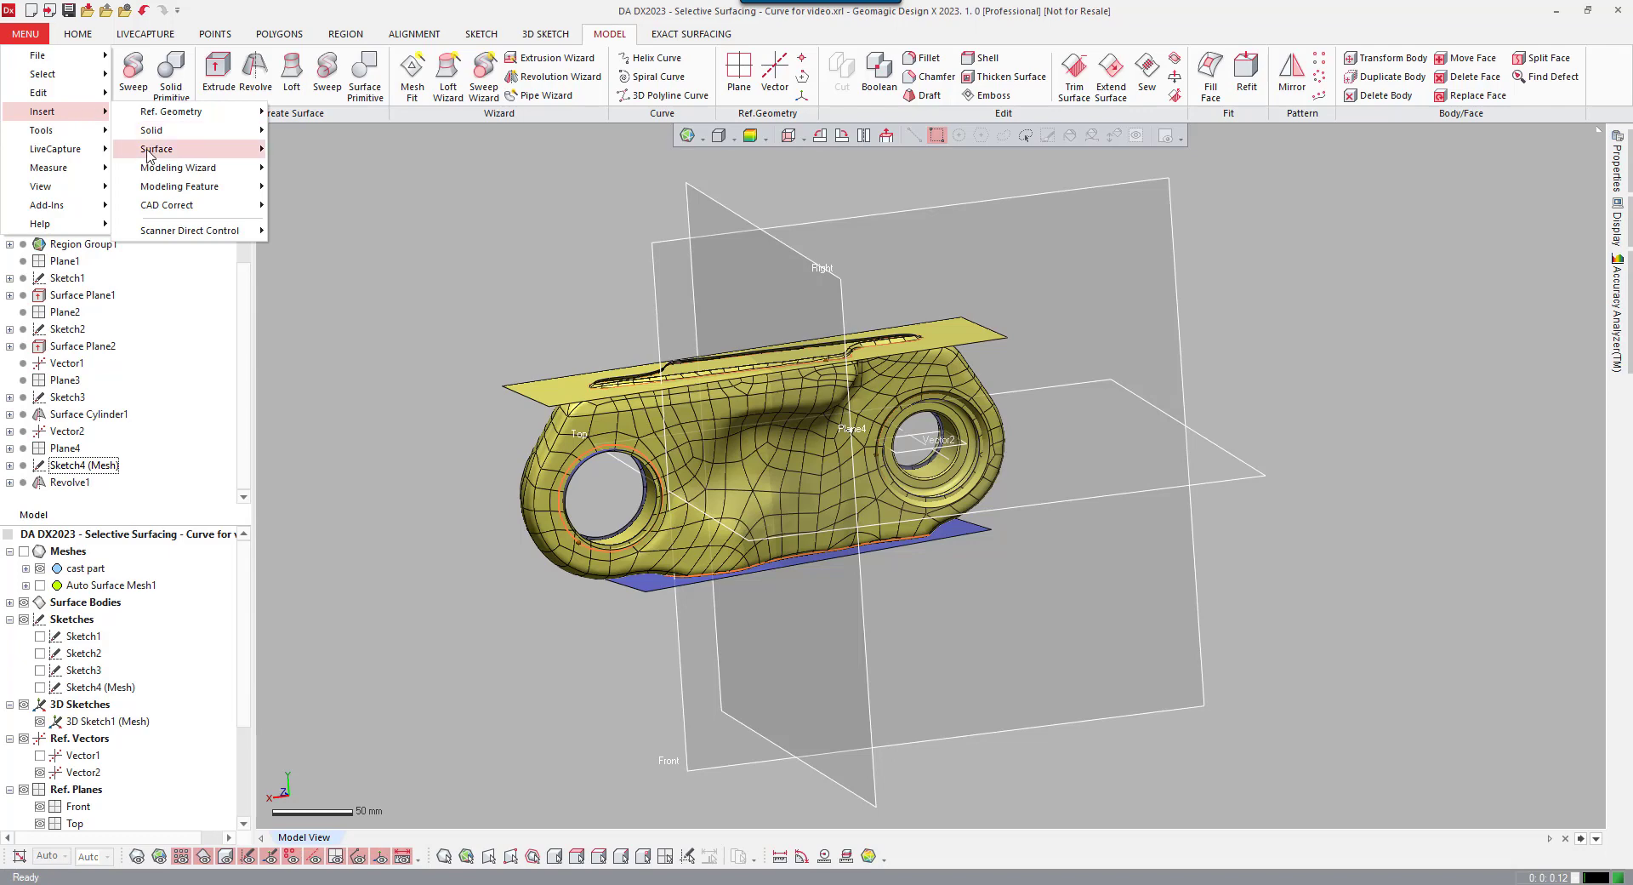
mouse_move(170, 150)
left_click(333, 405)
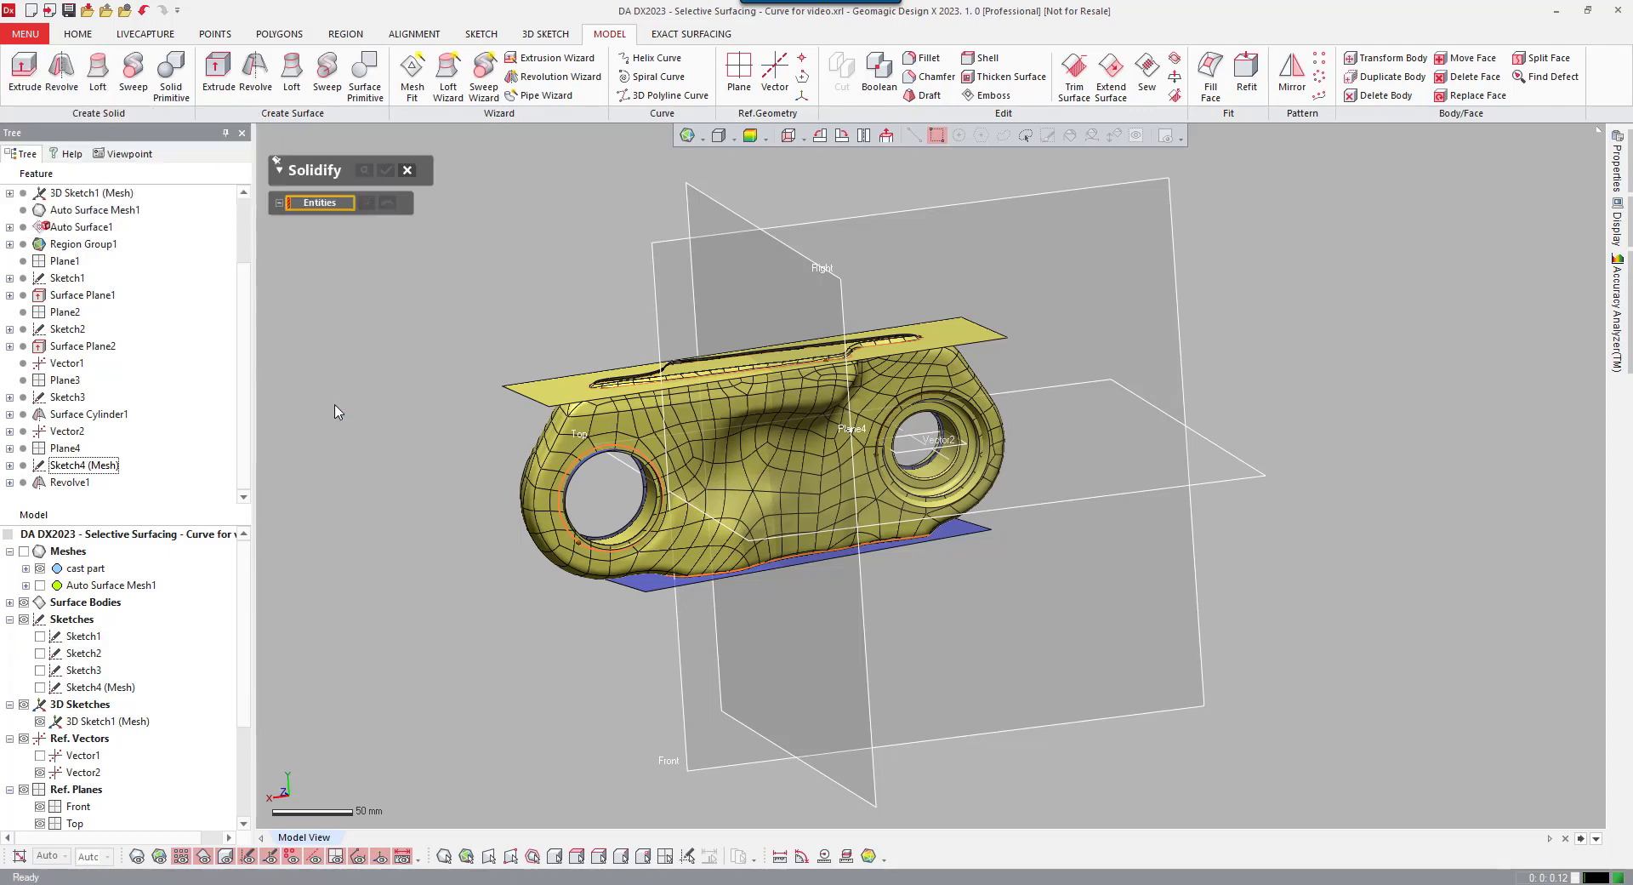
right_click(381, 337)
left_click(416, 379)
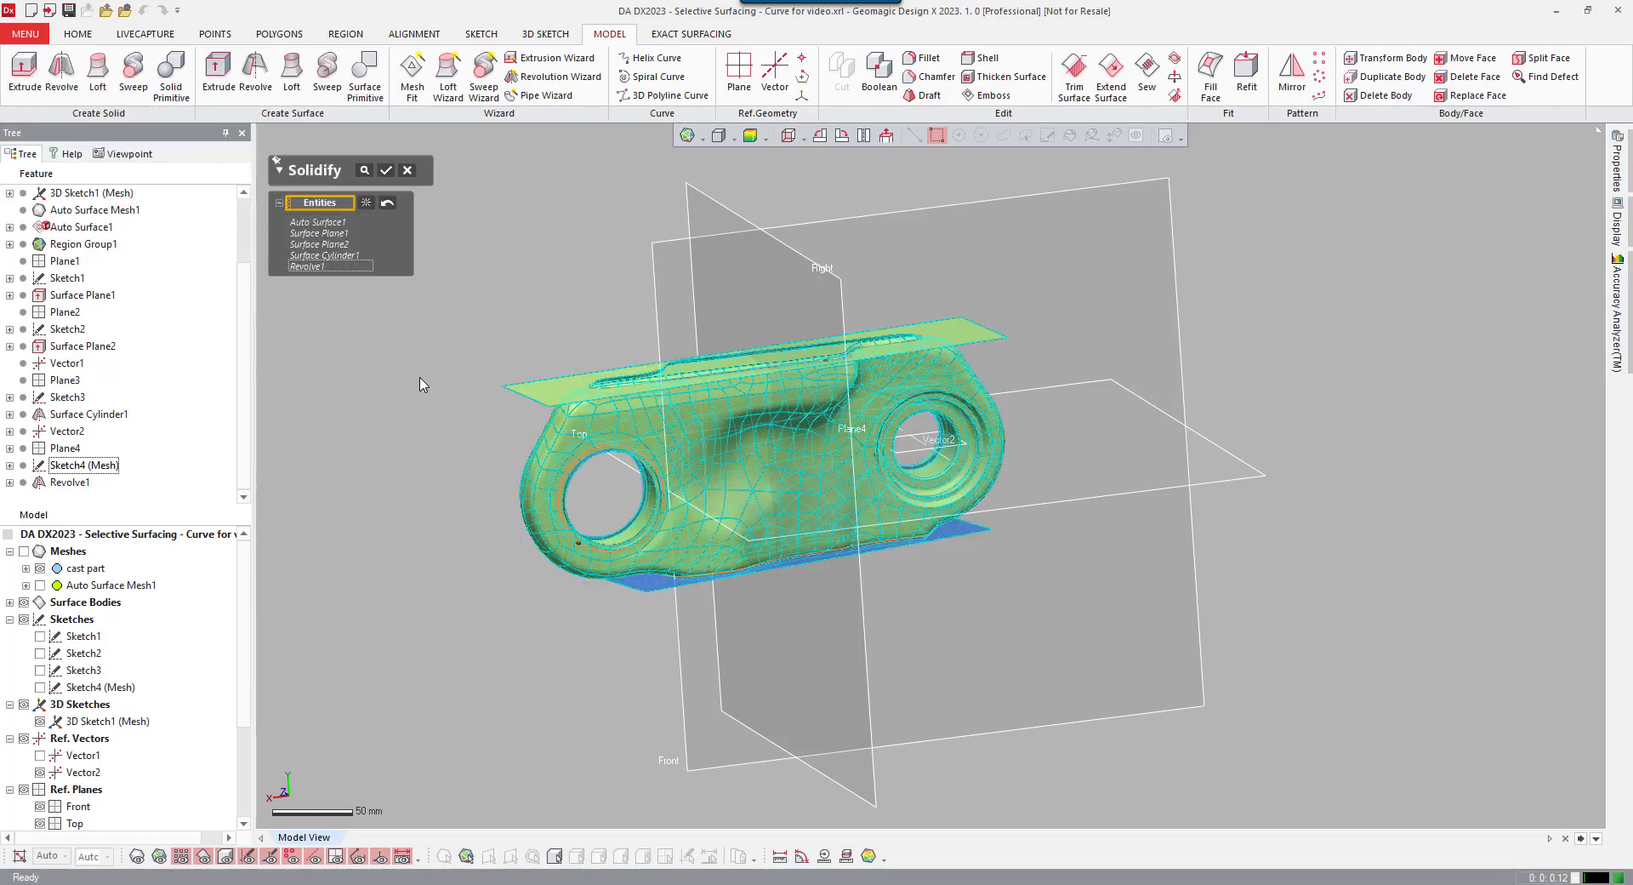
left_click(387, 173)
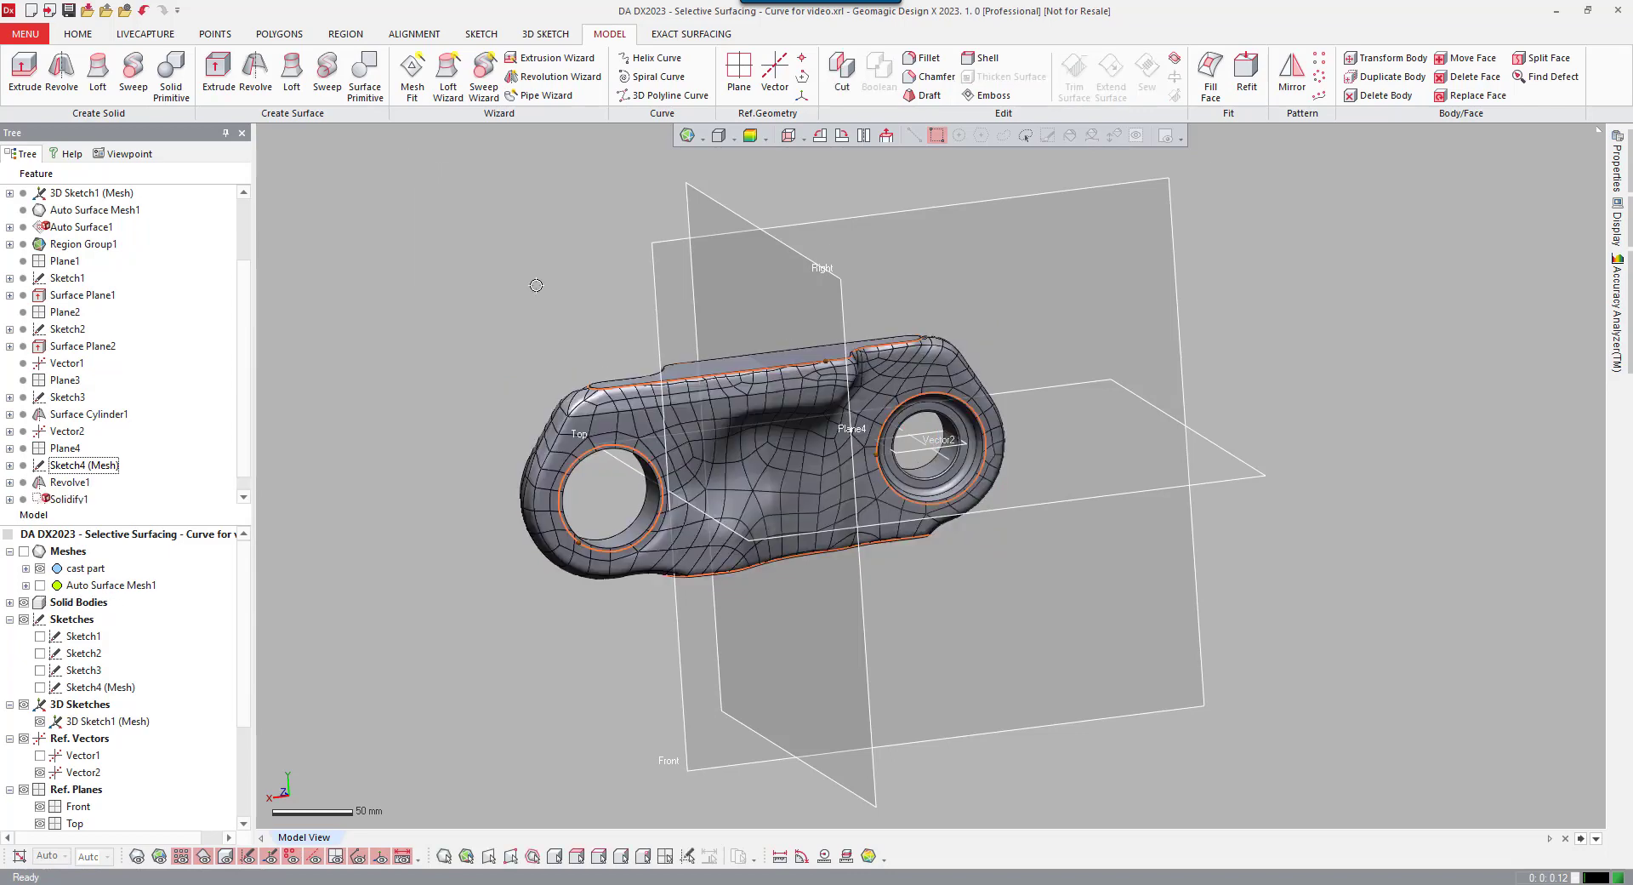
- Inspect the solidified cast part from several sides, including both holes and the flat faces
right_click_drag(976, 564, 864, 572)
right_click_drag(776, 520, 637, 505)
scroll(821, 498, "up", 3)
scroll(620, 449, "up", 4)
scroll(619, 390, "down", 4)
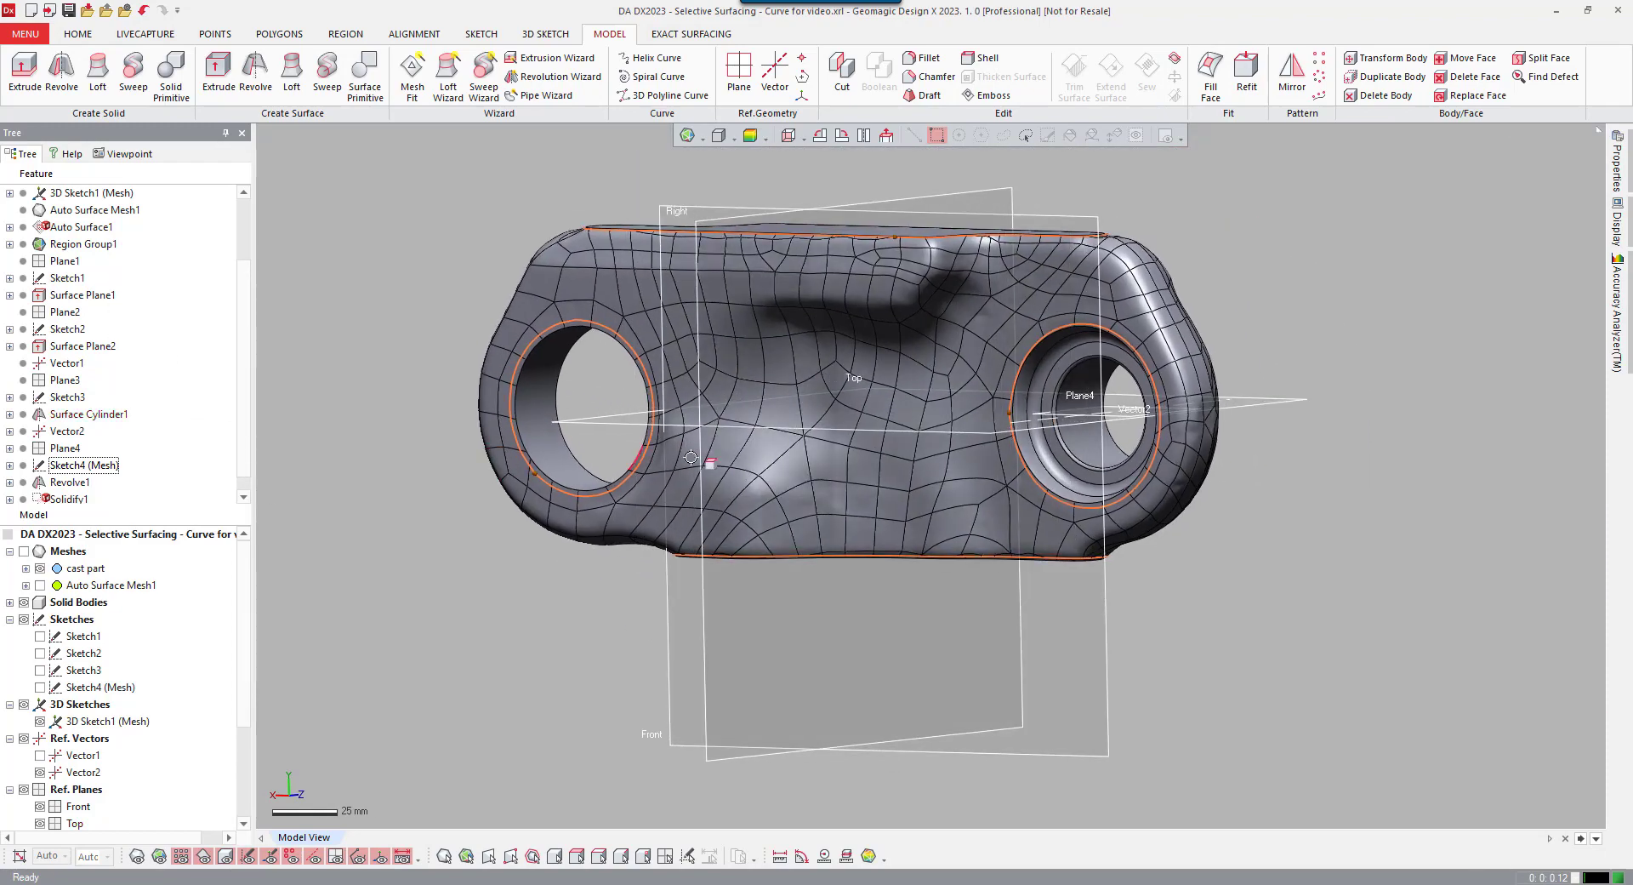
right_click_drag(690, 457, 983, 587)
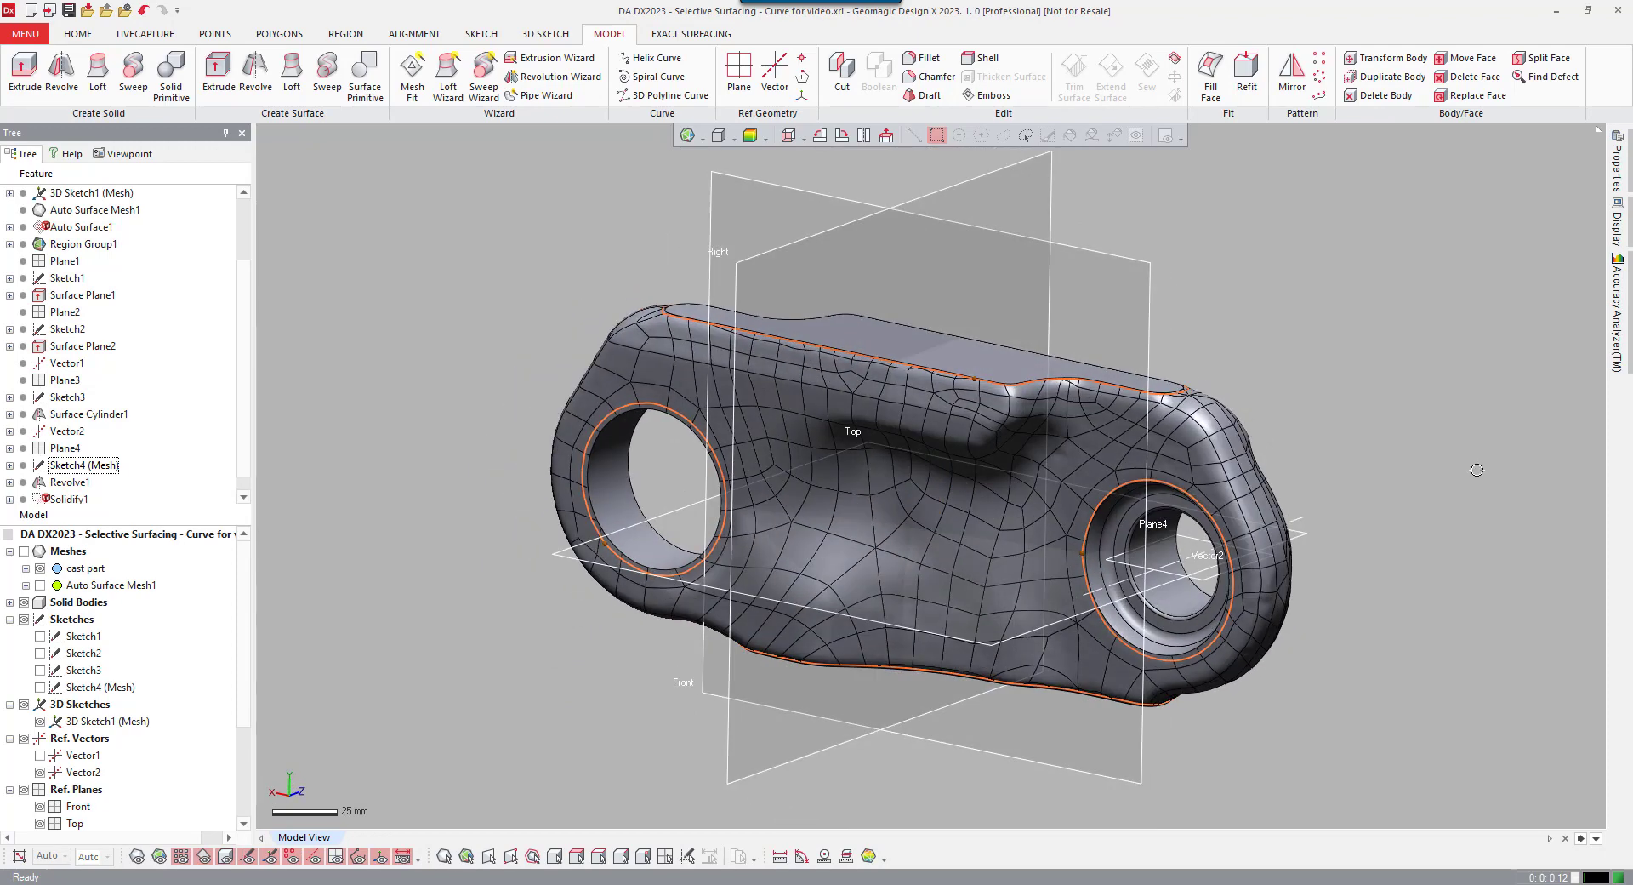